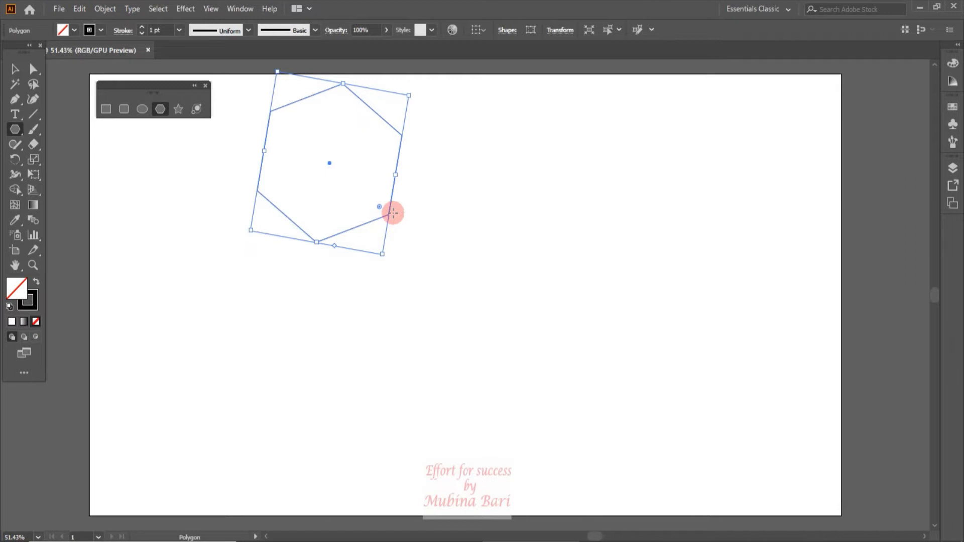
Step: Deselect the tilted hexagon, select it again by its outline and delete it from the artboard
key(v)
click(280, 185)
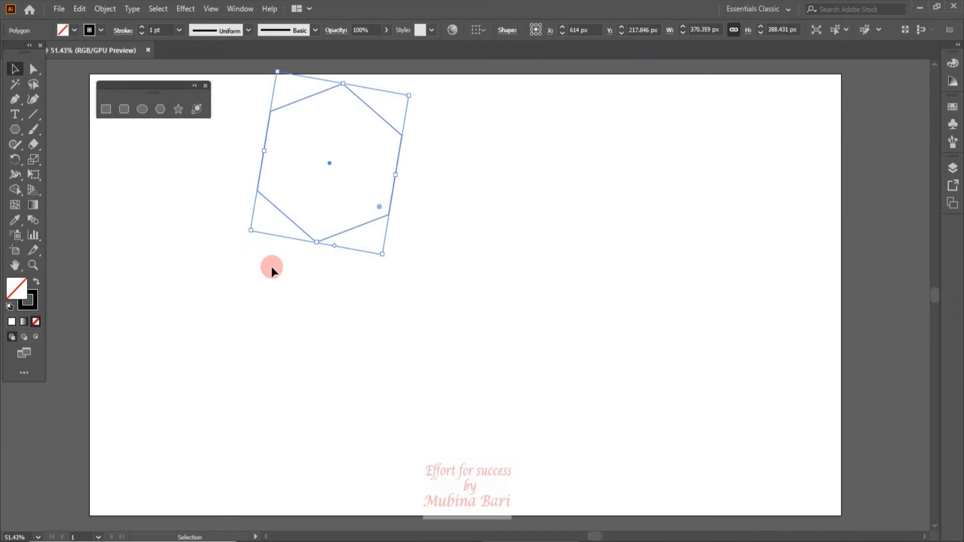
click(287, 257)
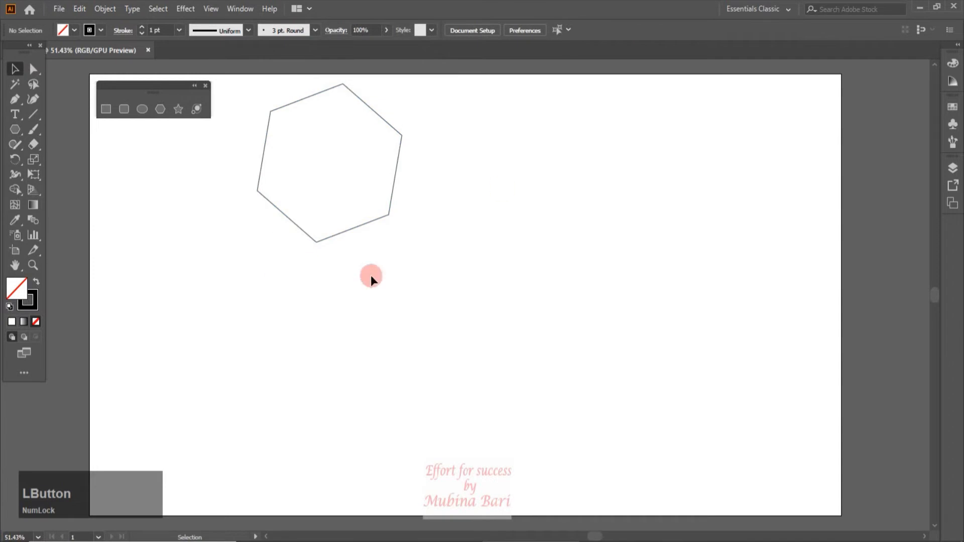
click(262, 140)
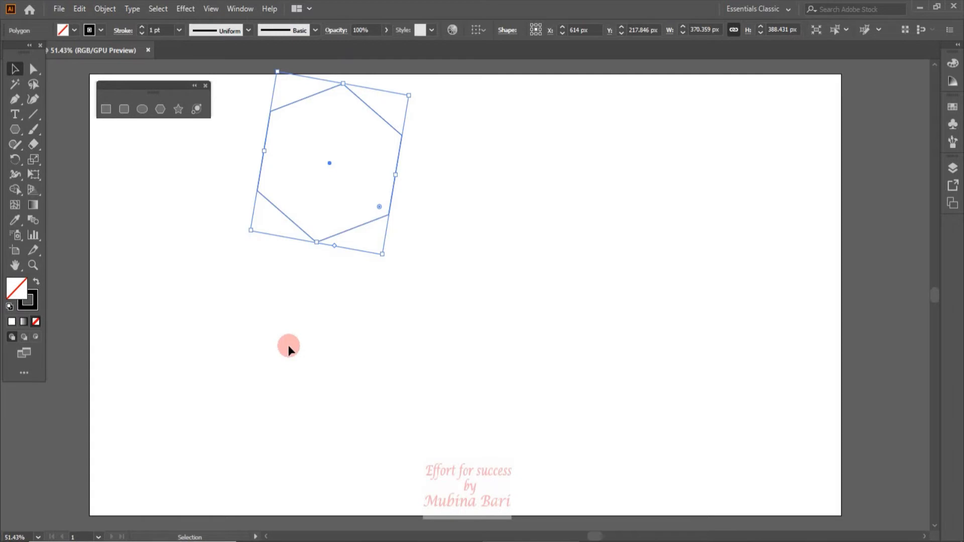
key(Delete)
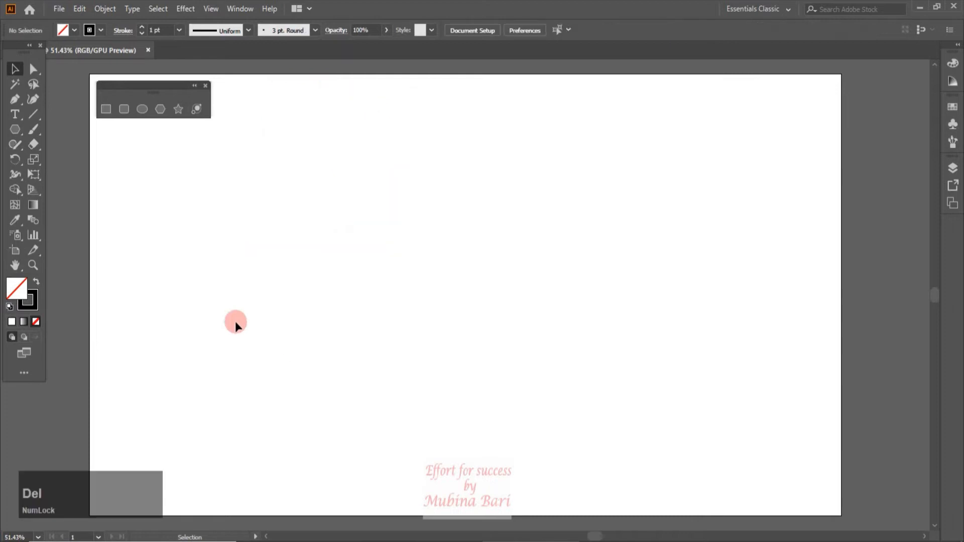
Step: Draw an upright hexagon about 379 px wide and 328 px high in the artboard's upper-left area
click(160, 109)
drag(271, 151, 320, 210)
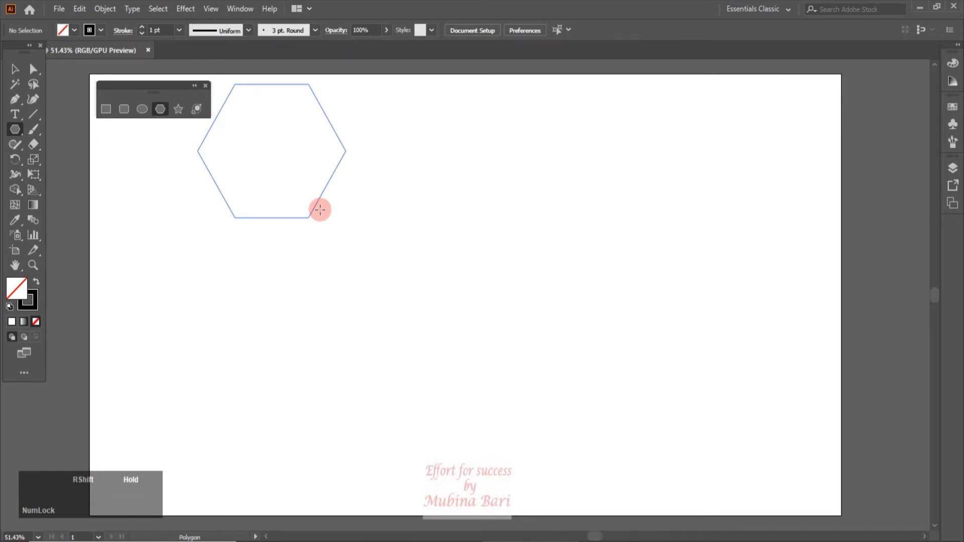
drag(320, 210, 319, 210)
Step: Move the hexagon by its centre to about X 725 px, Y 458 px, and delete it
key(v)
click(265, 152)
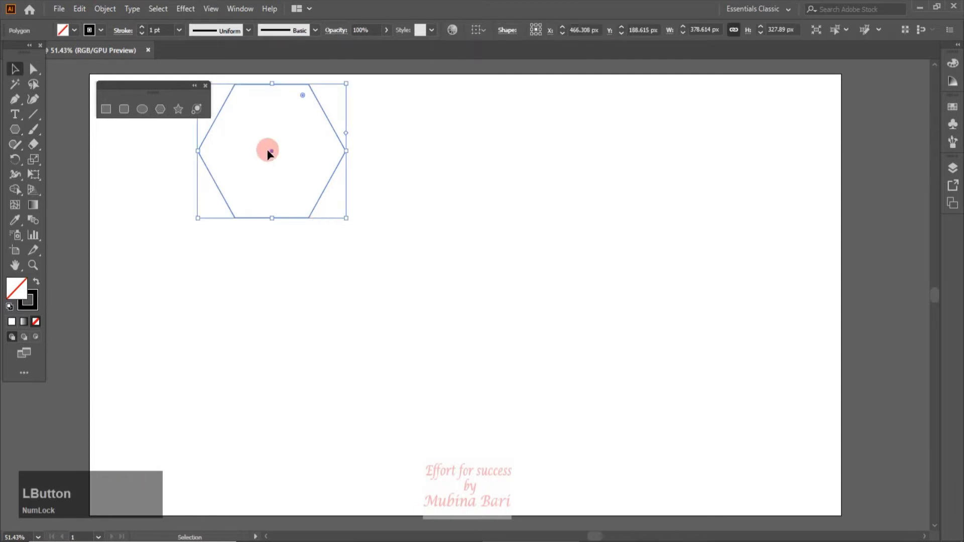
drag(271, 152, 372, 262)
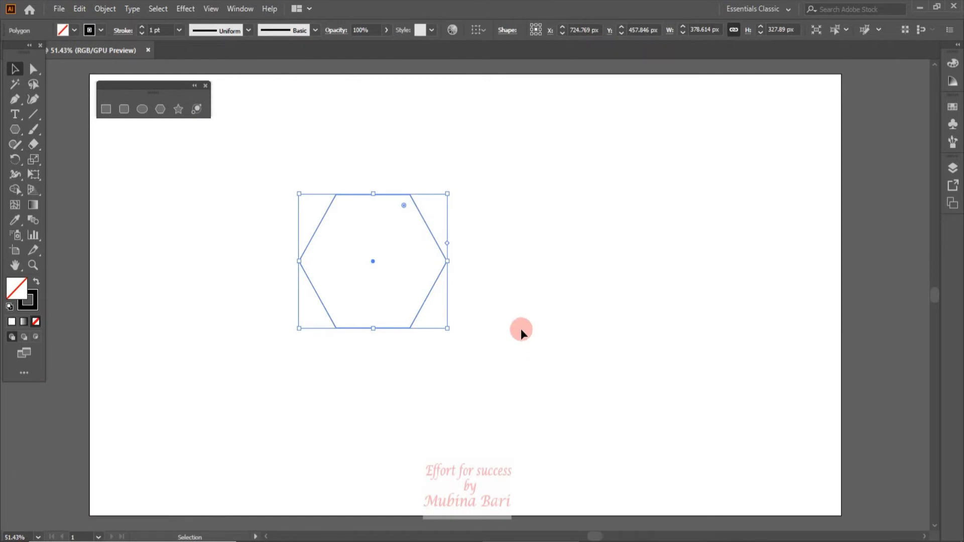
key(Delete)
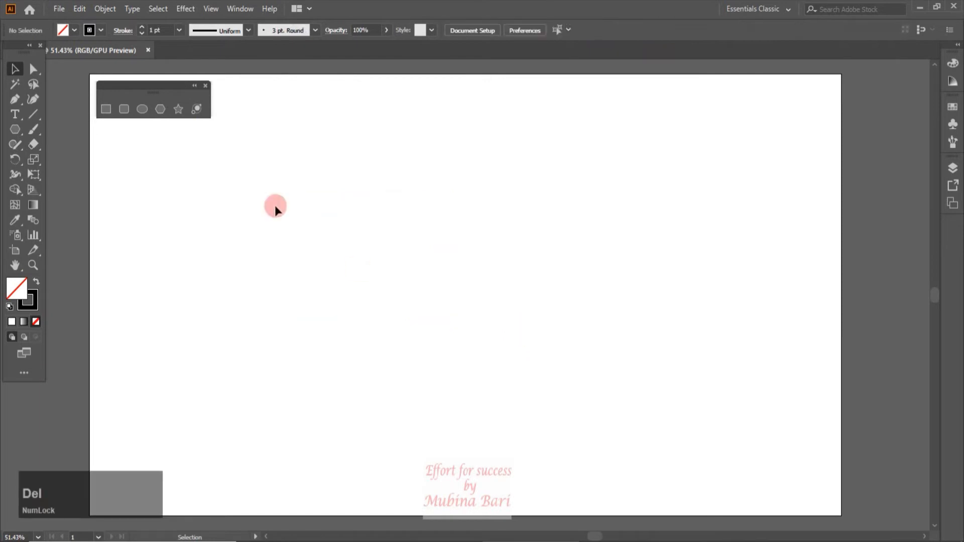
Step: Start drawing a large polygon and, while still drawing, raise its number of sides until it resembles a circle
click(160, 110)
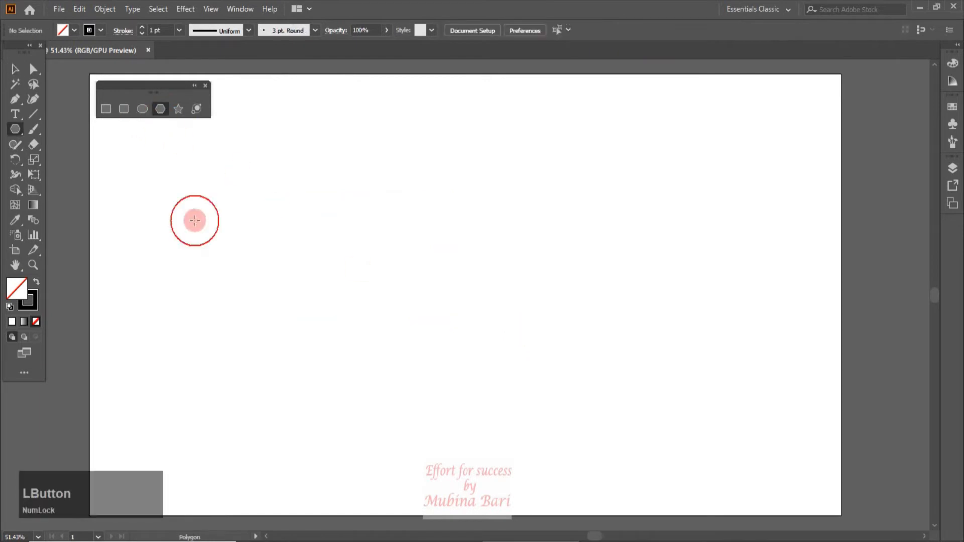
drag(320, 197, 397, 272)
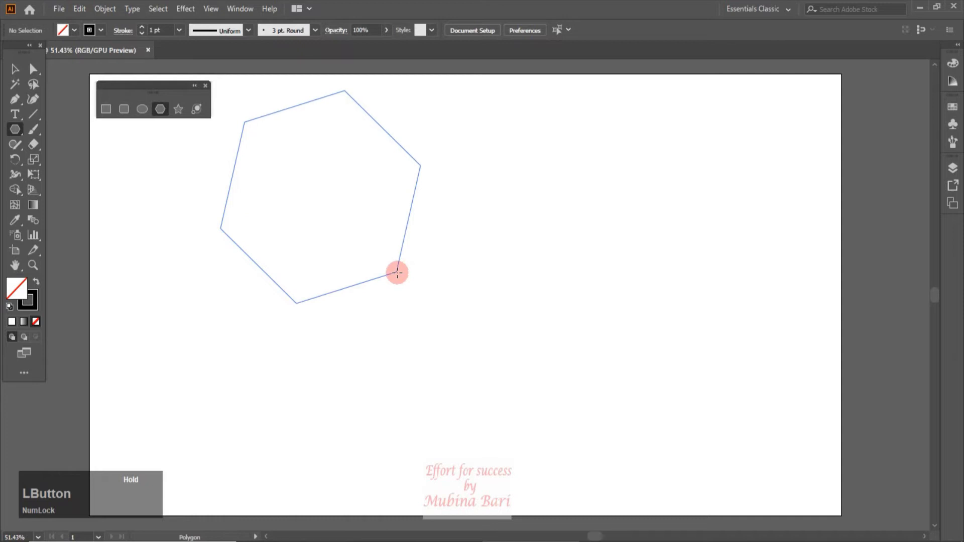
drag(397, 273, 397, 274)
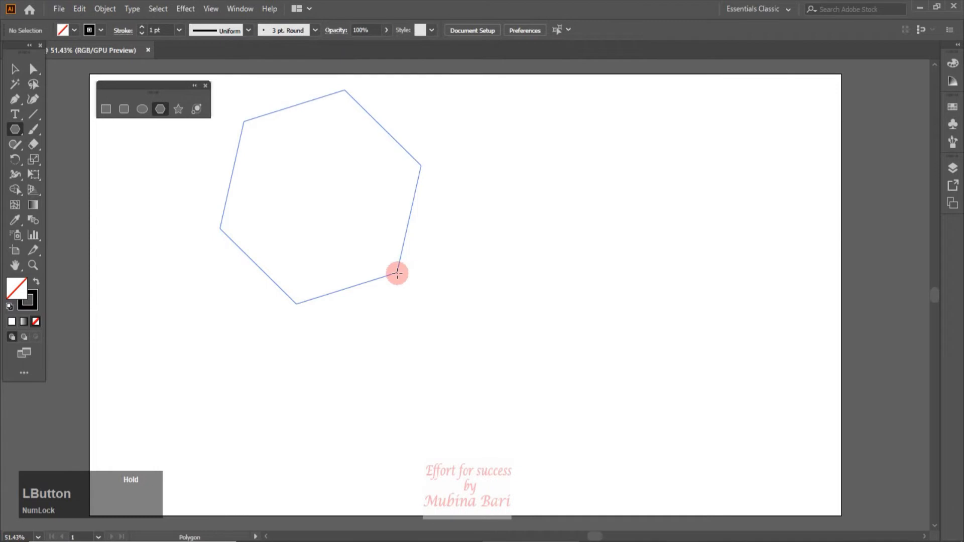
key(Up)
key(Up)
key(Up)
key(Up)
key(Up)
drag(397, 274, 397, 273)
key(Up)
key(Up)
key(Up)
key(Up)
key(Up)
key(Up)
key(Up)
key(Up)
key(Up)
key(Up)
key(Up)
key(Up)
key(Up)
key(Up)
key(Up)
key(Up)
key(Up)
key(Up)
key(Up)
key(Up)
key(Up)
key(Up)
key(Up)
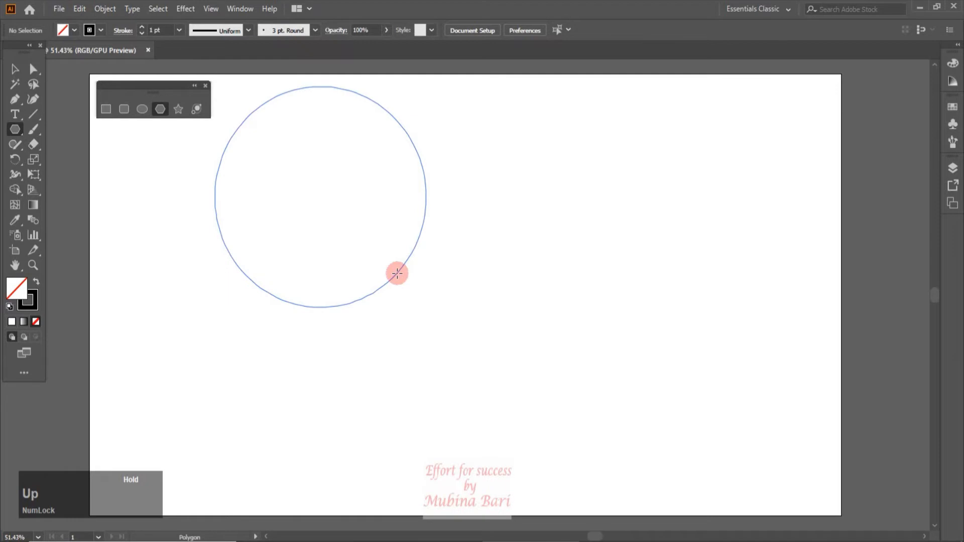
Step: Reduce the number of sides of the polygon being drawn until it is a triangle
key(Down)
key(Down)
key(Down)
key(Down)
key(Down)
key(Down)
drag(397, 273, 397, 273)
key(Down)
key(Down)
key(Down)
key(Down)
key(Down)
key(Down)
key(Down)
key(Down)
key(Down)
key(Down)
key(Down)
key(Down)
key(Down)
key(Down)
key(Down)
key(Down)
key(Down)
key(Down)
key(Down)
key(Down)
key(Down)
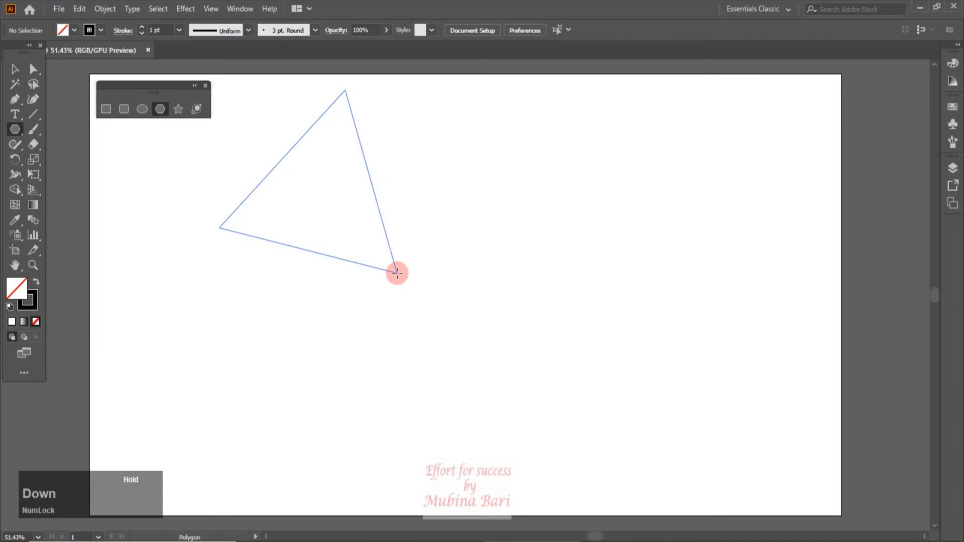
Step: Raise the polygon being drawn to five sides and finish it as an upright pentagon about 492 by 468 px
drag(397, 273, 393, 270)
key(Up)
key(Up)
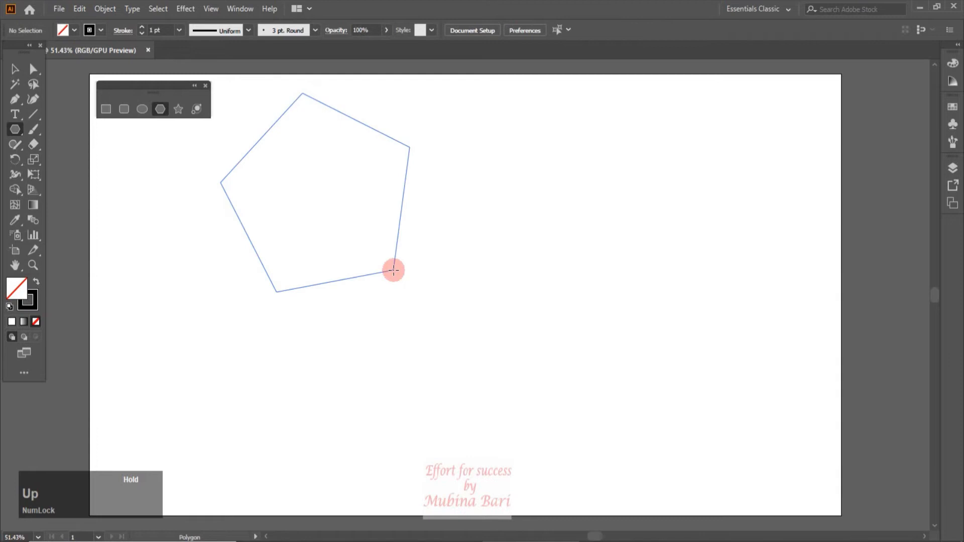
key(shift)
drag(393, 271, 393, 270)
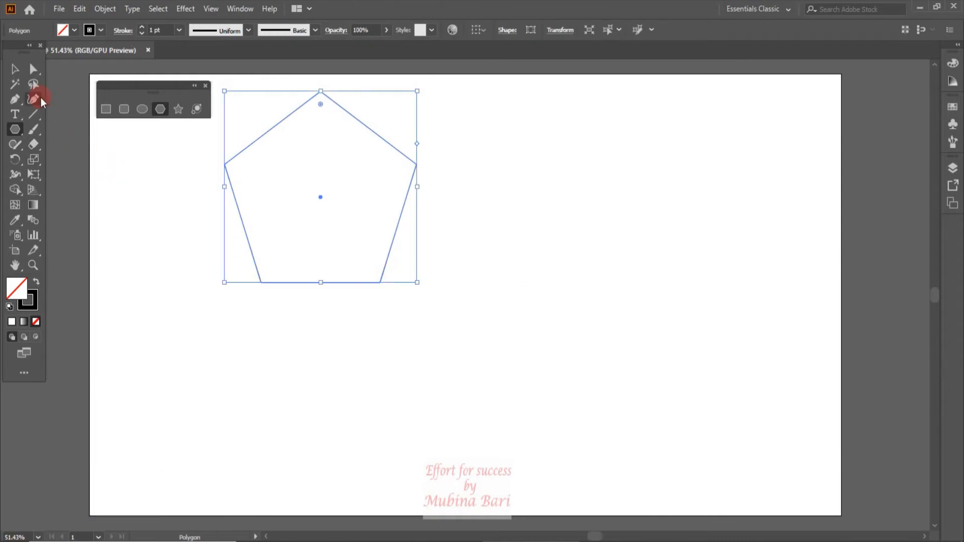
Step: Deselect the pentagon and move it by its bottom edge to about X 943 px, Y 364 px
click(14, 73)
click(218, 305)
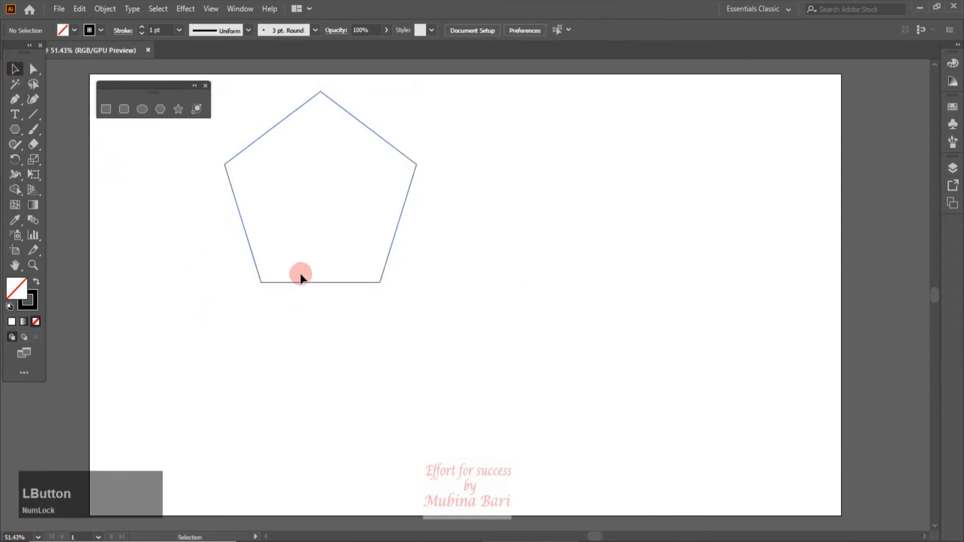
drag(316, 283, 443, 318)
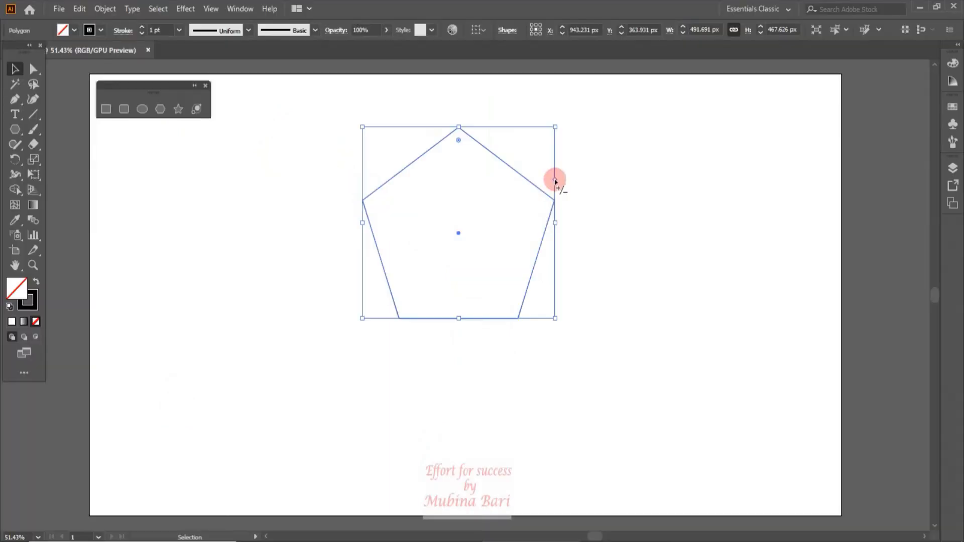
Step: Change the pentagon's side count on the artboard to three and after that to six
mouse_move(554, 179)
mouse_down()
mouse_move(555, 311)
mouse_move(557, 151)
mouse_move(547, 150)
mouse_move(554, 188)
mouse_up()
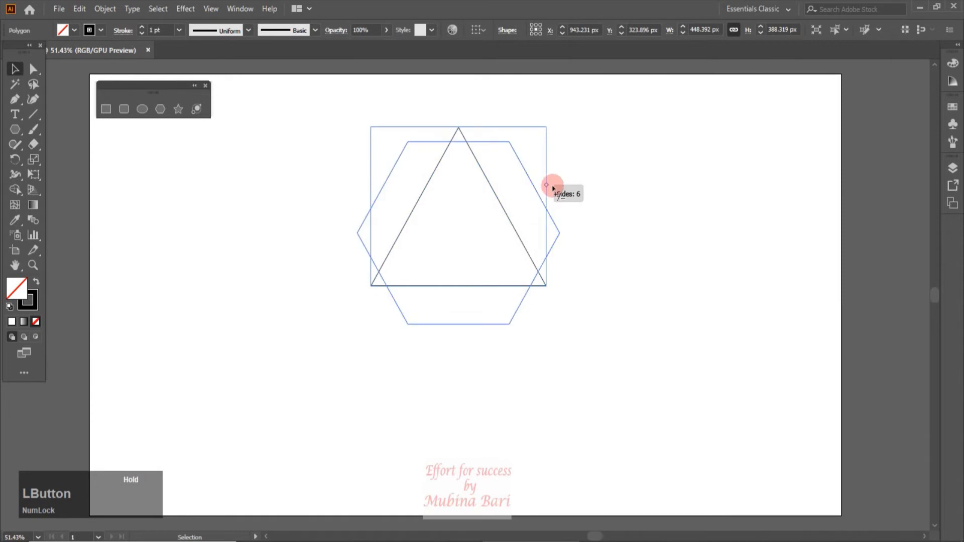
drag(553, 188, 552, 184)
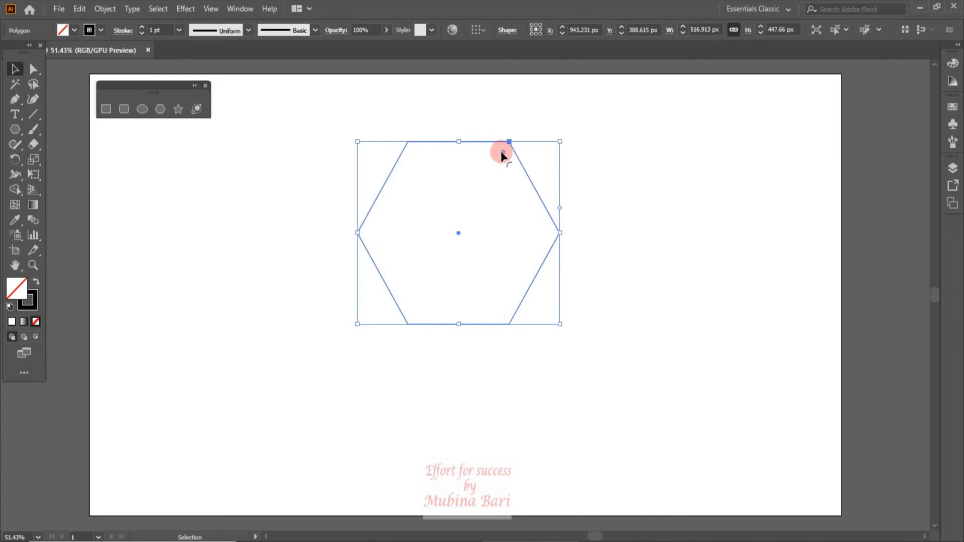
Step: Round all corners of the hexagon heavily and deselect it
drag(501, 152, 478, 191)
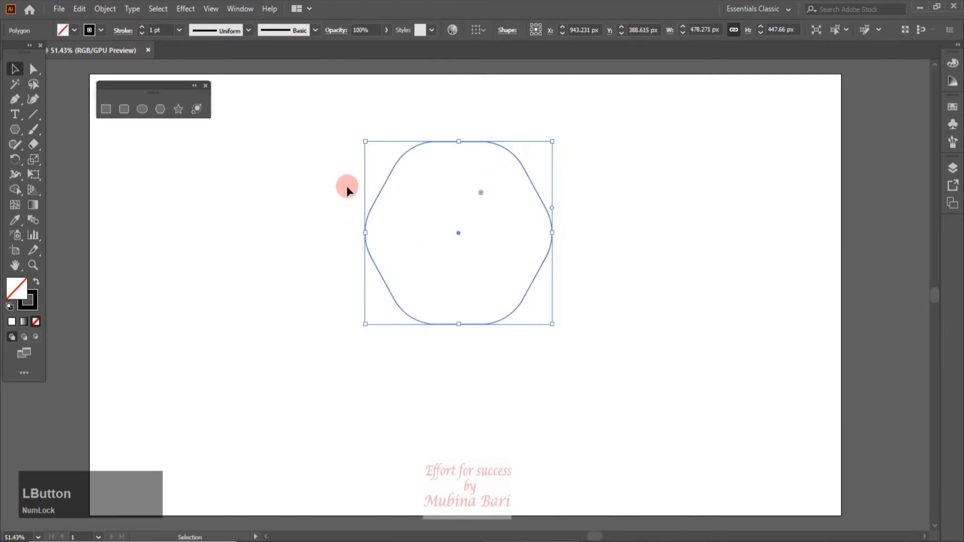
click(606, 187)
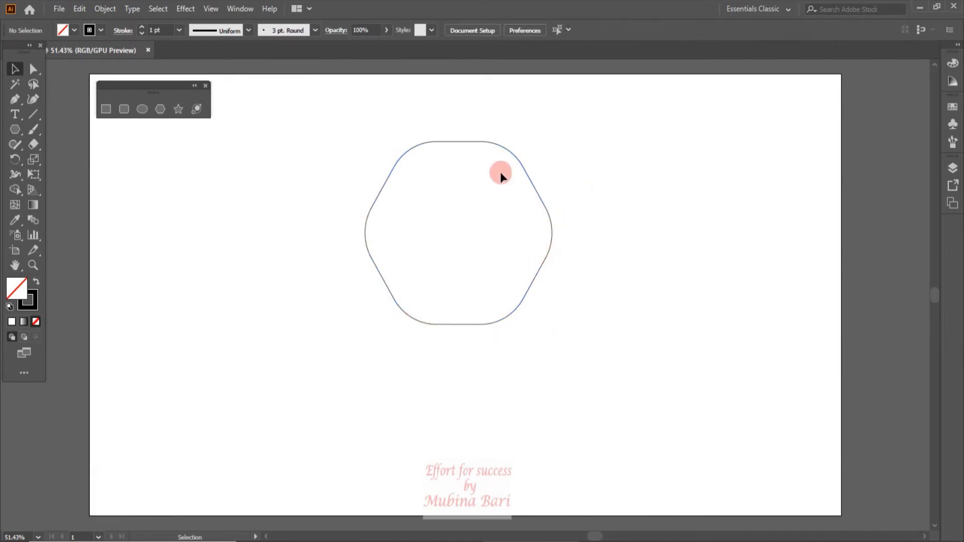
Step: Restore the rounded hexagon's corners to fully sharp and delete the shape
click(527, 174)
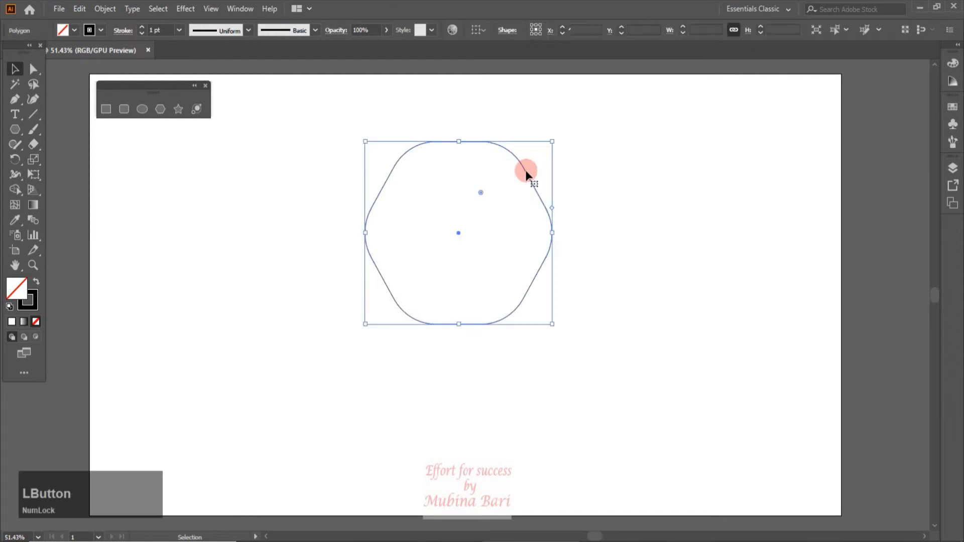
drag(480, 192, 543, 142)
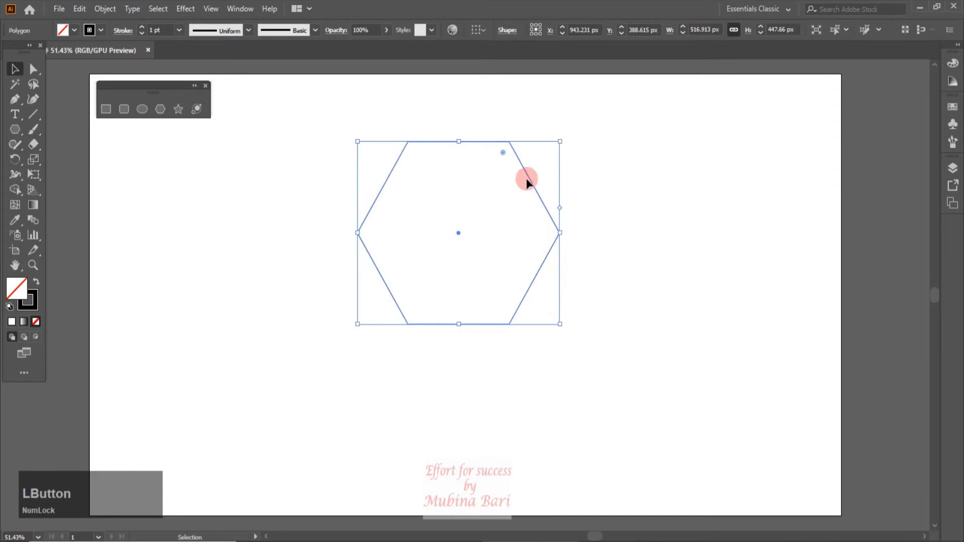
click(503, 152)
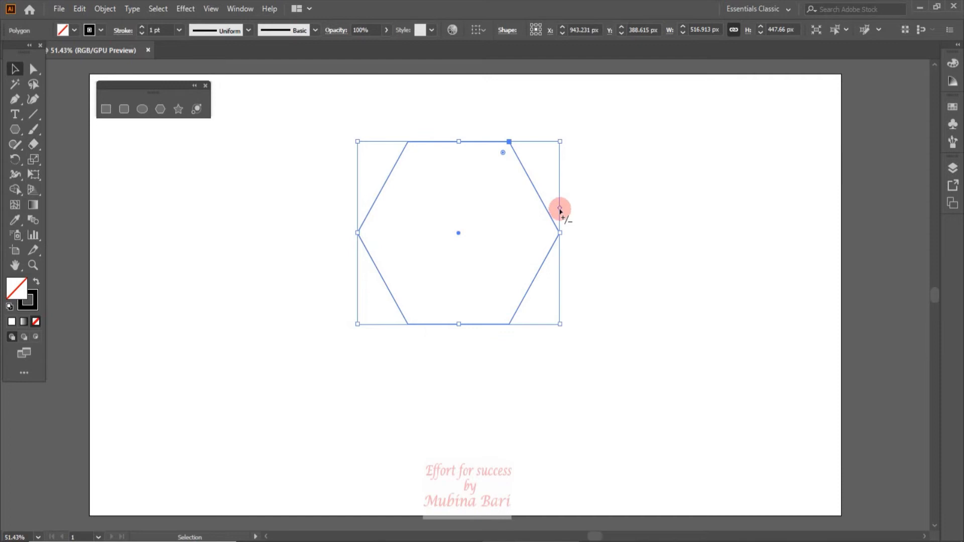
key(Delete)
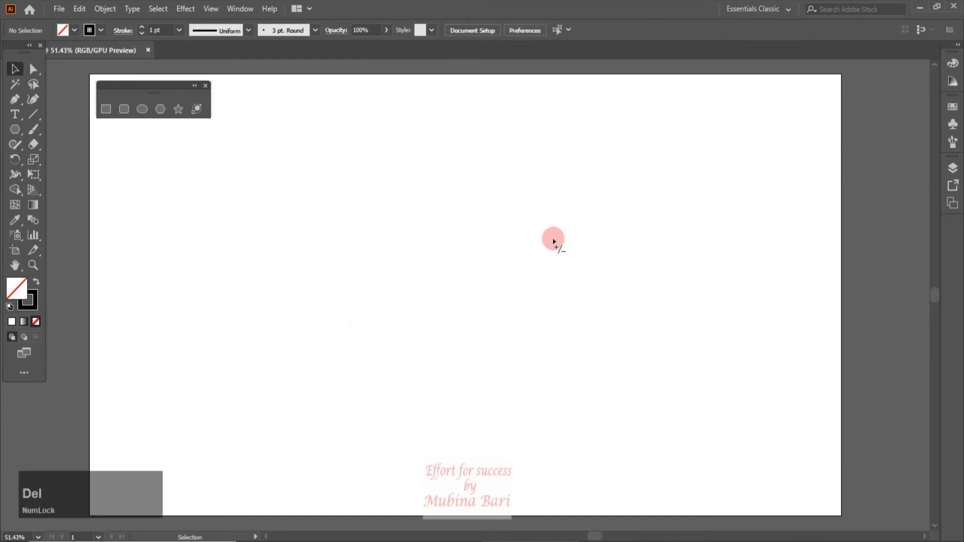
Step: Create a polygon by exact values with a radius of 257.8794 px and 15 sides
click(158, 109)
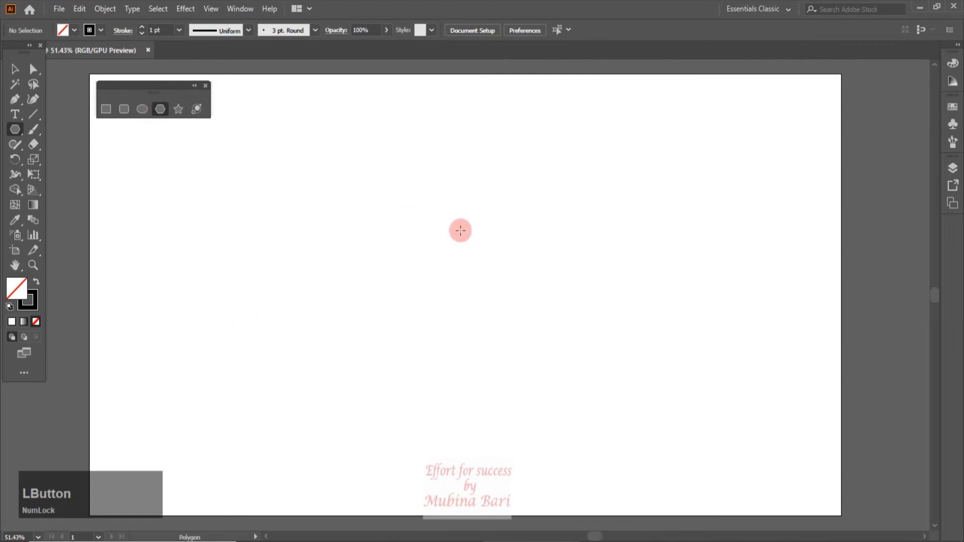
click(394, 211)
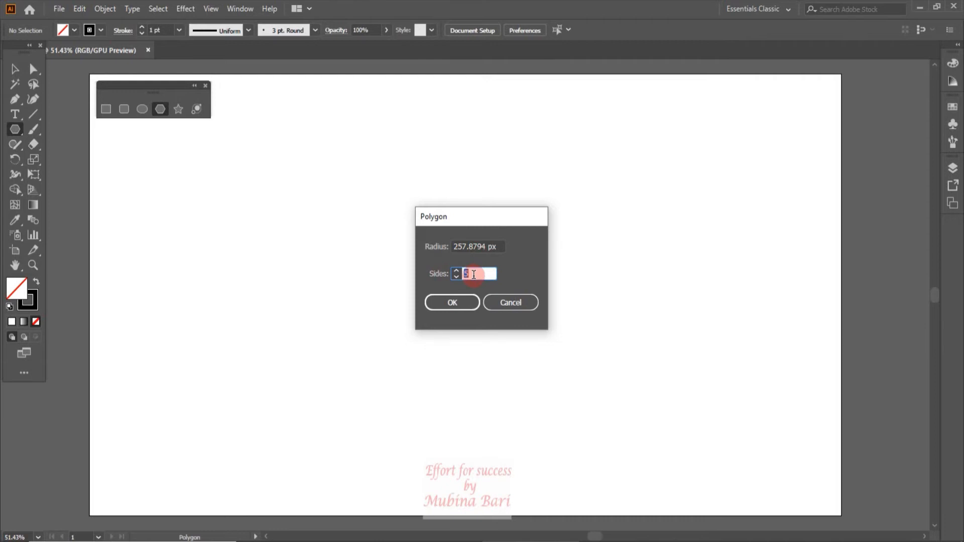
click(496, 267)
click(456, 273)
text(1)
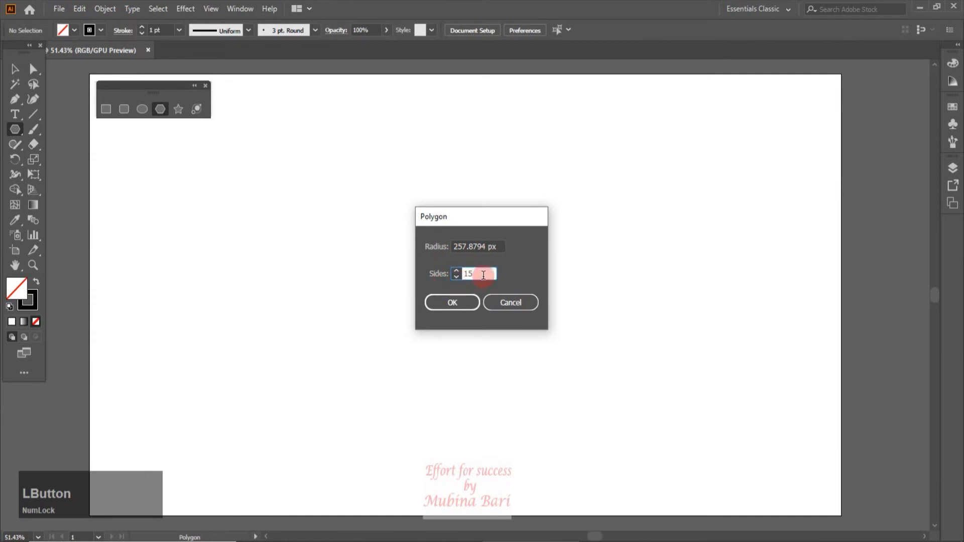
click(452, 306)
Step: Deselect the 15-sided polygon, select it again by its outline and delete it
key(v)
click(388, 321)
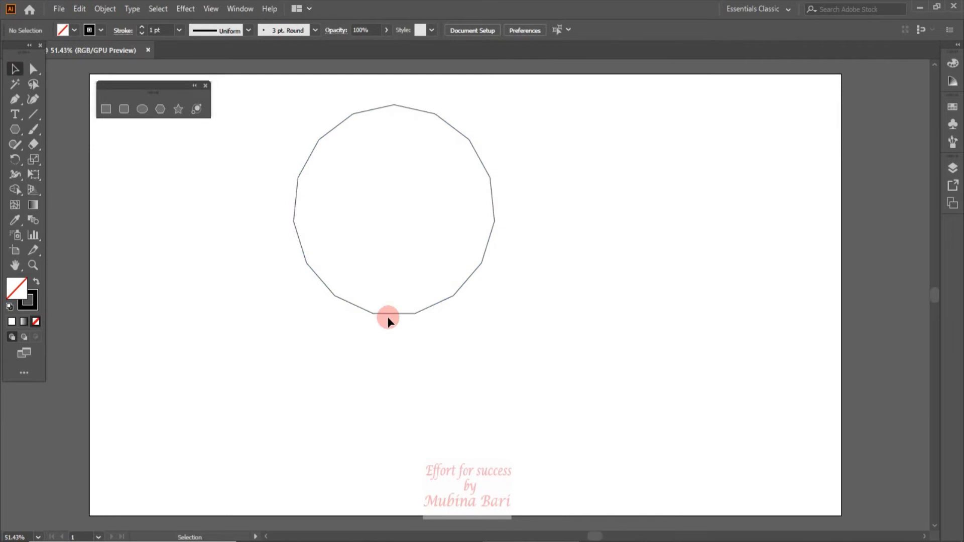
click(391, 317)
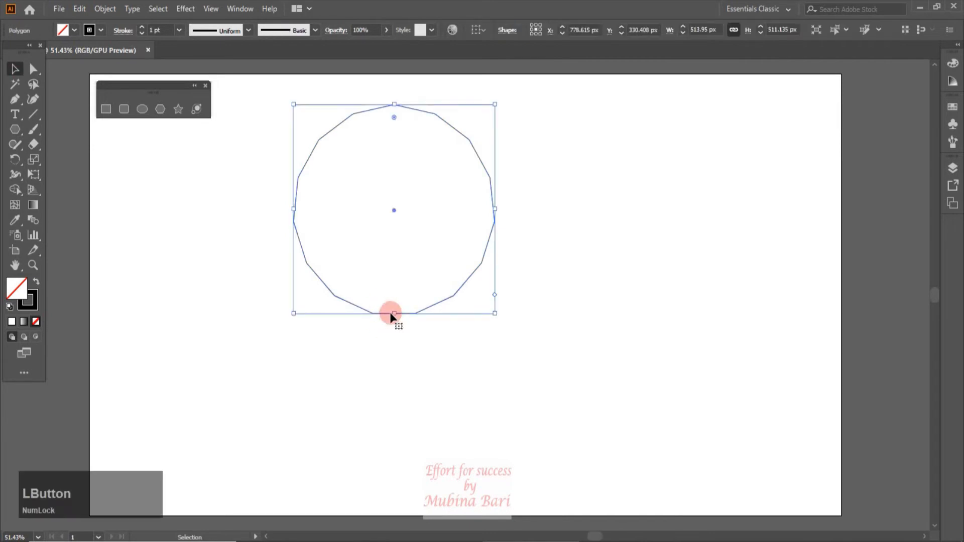
key(Delete)
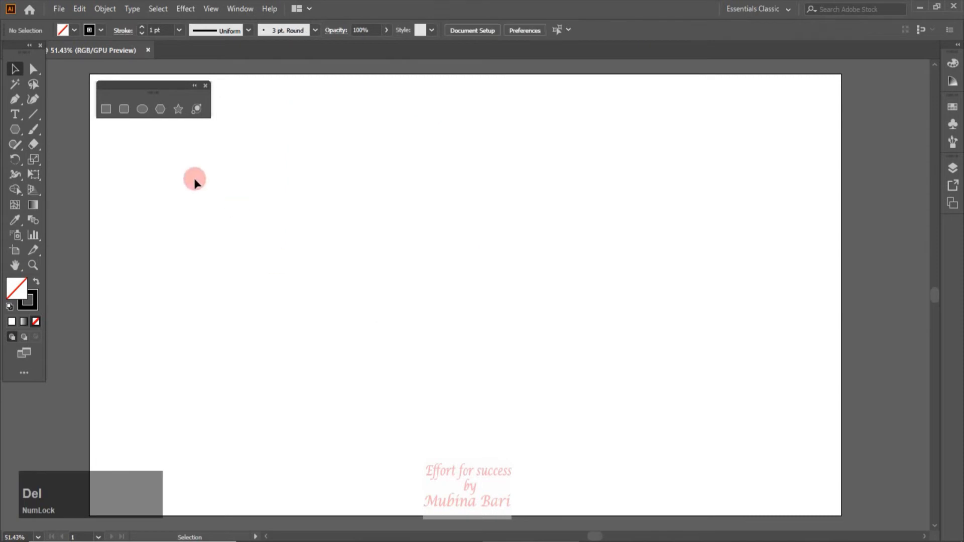
Step: Draw a polygon in the artboard's upper-left area, reducing it to five sides, as an upright pentagon about 363 by 346 px
click(164, 117)
drag(280, 205, 328, 258)
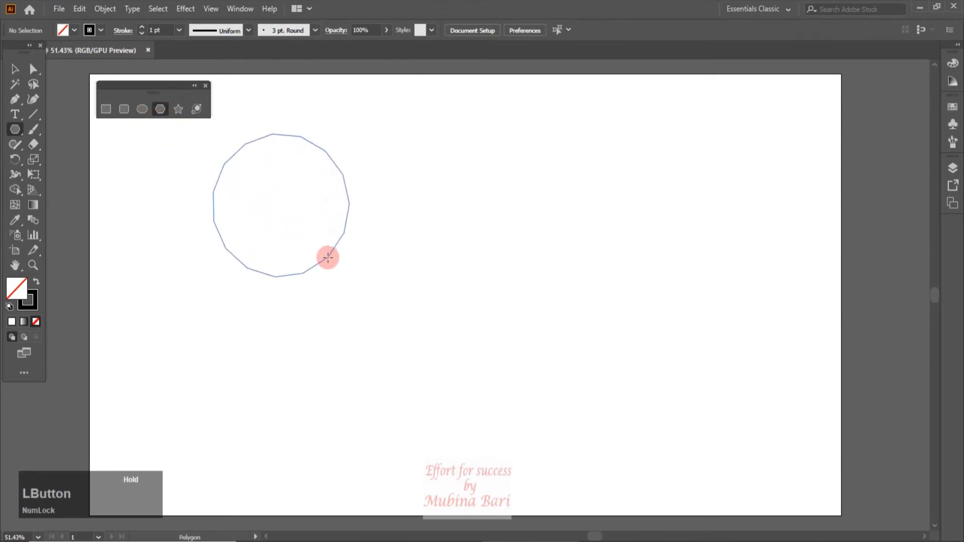
drag(328, 258, 335, 259)
key(Down)
key(Down)
key(Down)
key(Down)
key(Down)
key(Down)
key(Down)
key(Down)
key(Down)
key(Down)
key(shift)
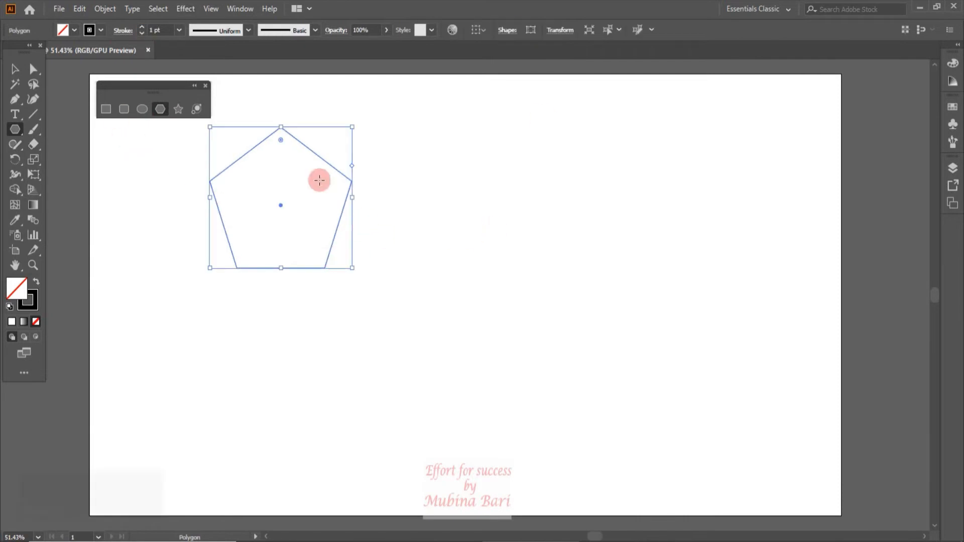
Step: Open the selected pentagon's shape properties and set its side count to 9
click(14, 69)
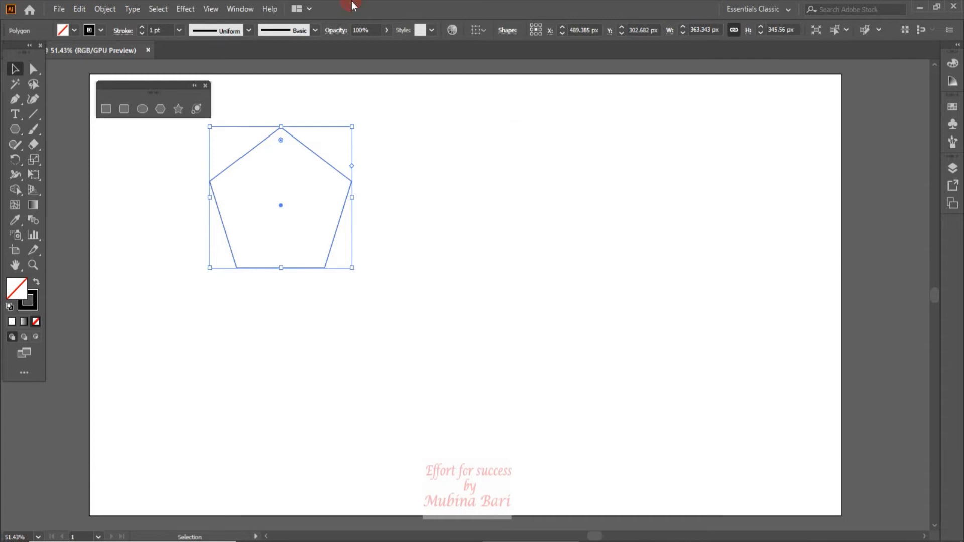
click(507, 31)
click(507, 31)
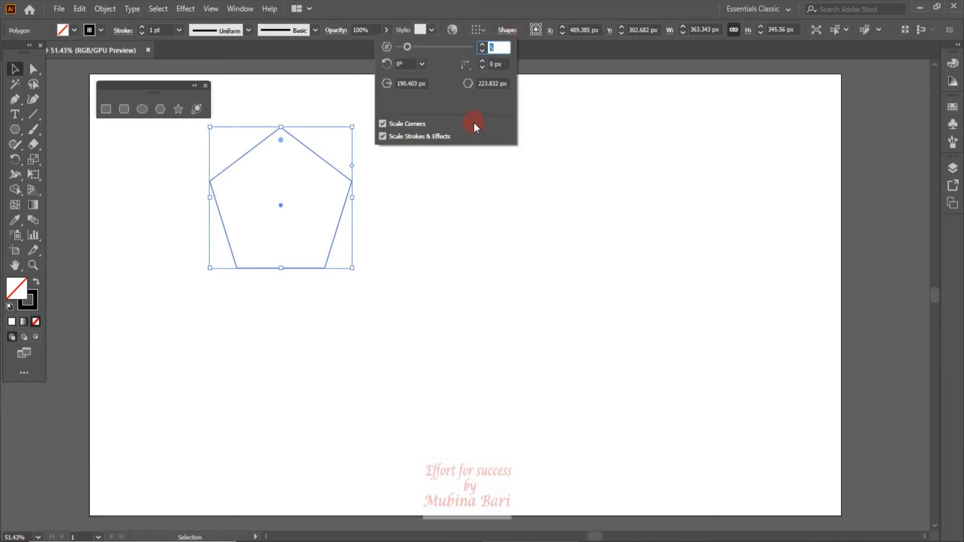
click(553, 158)
click(495, 119)
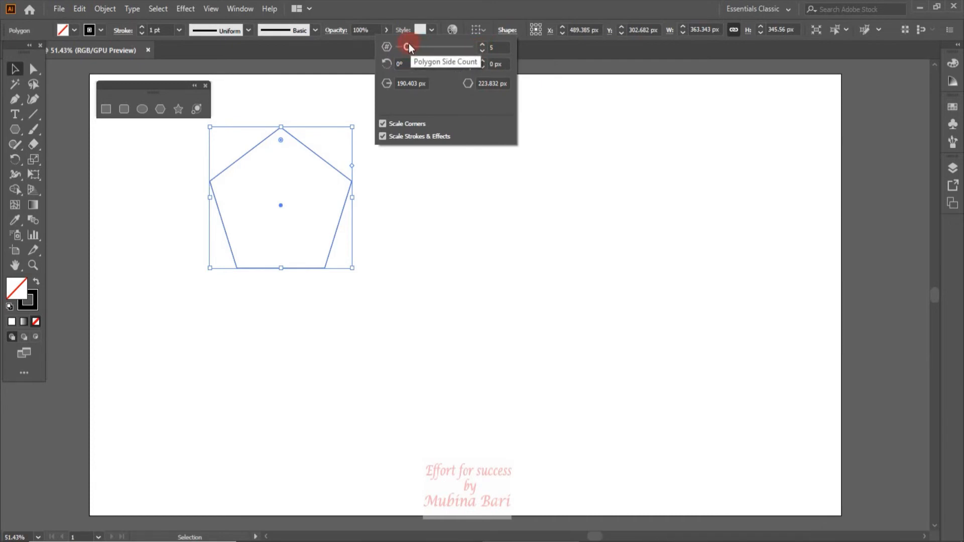
mouse_move(408, 47)
mouse_down()
mouse_move(439, 50)
mouse_move(425, 50)
mouse_up()
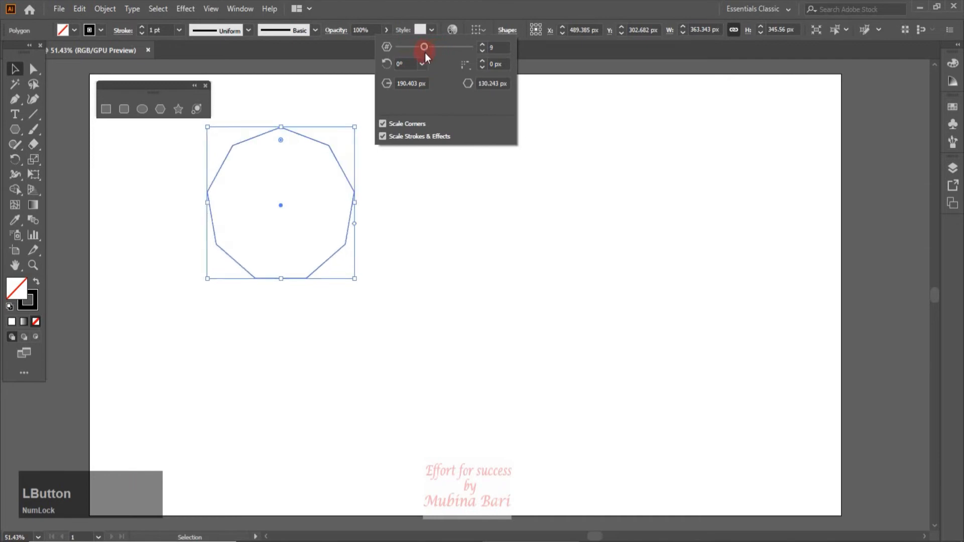
Step: Rotate the nine-sided polygon to an angle of 45° and set the angle back to 0°
click(391, 66)
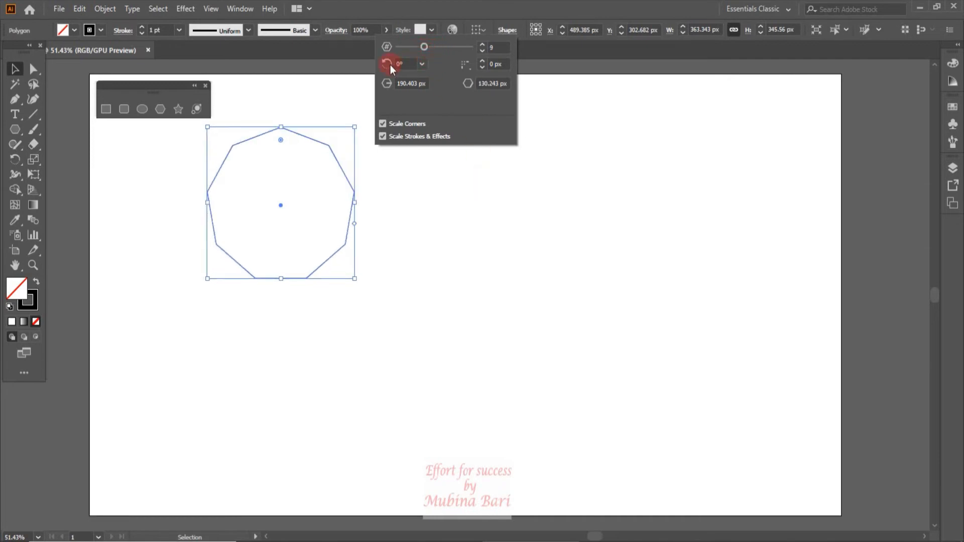
click(422, 64)
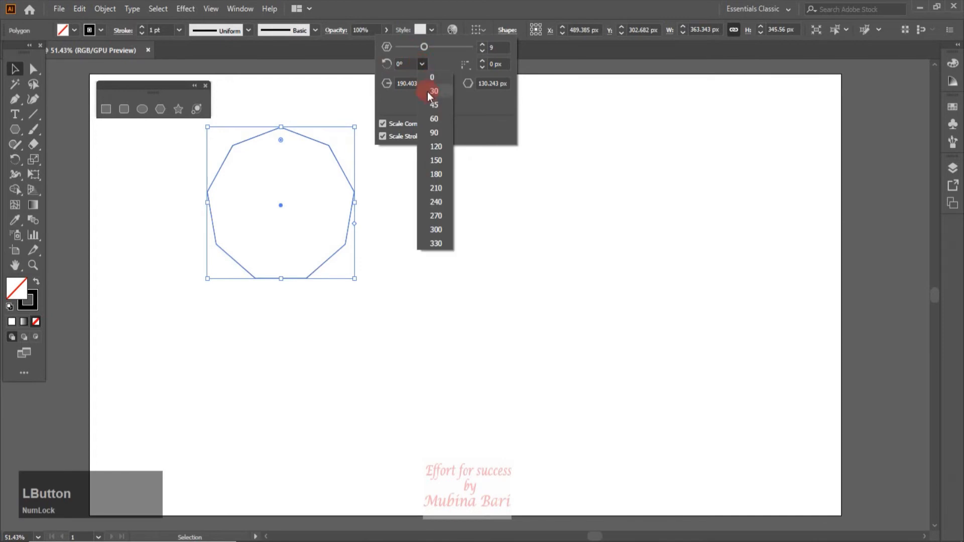
click(280, 216)
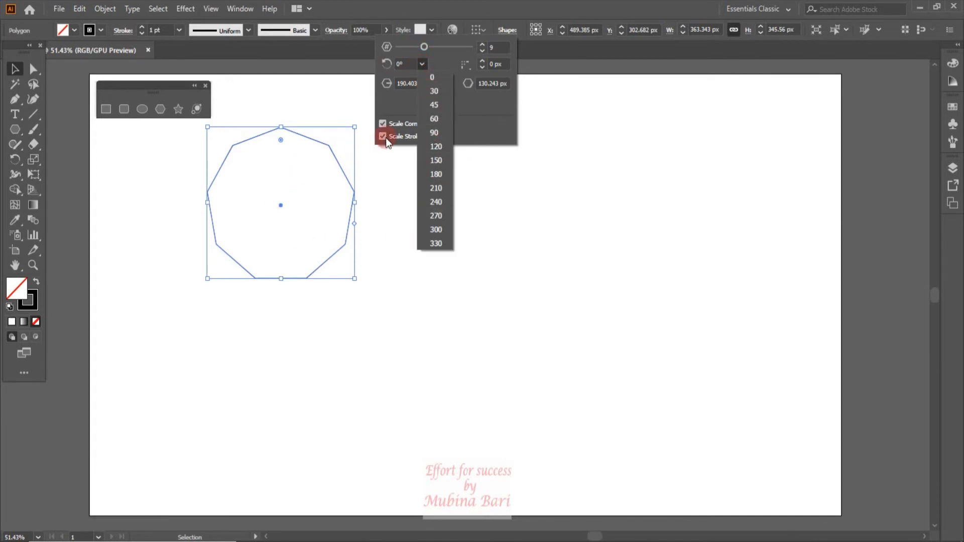
click(434, 105)
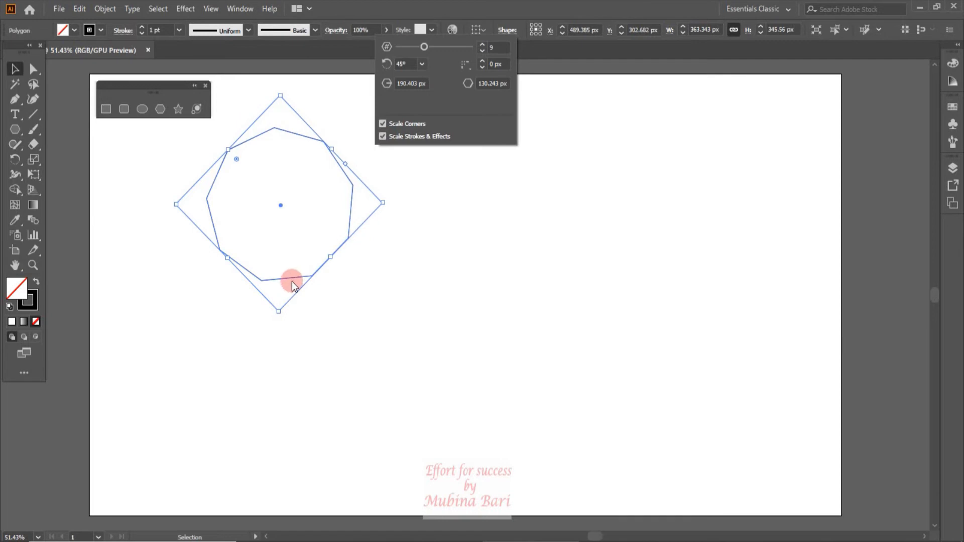
click(422, 64)
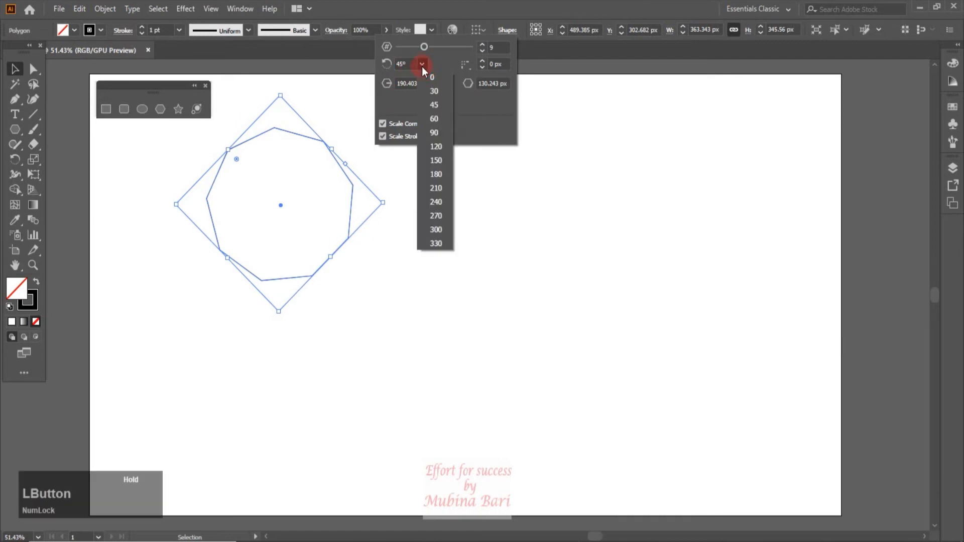
click(431, 76)
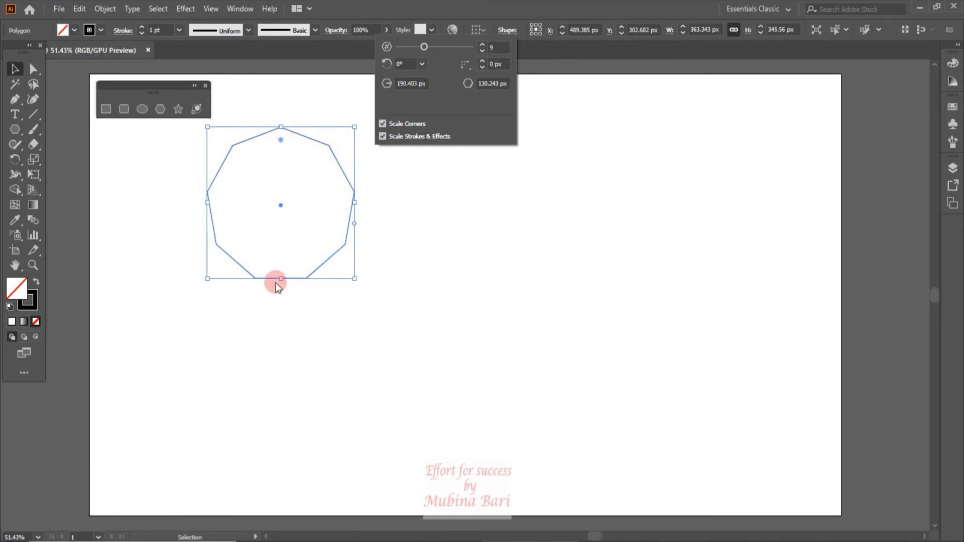
Step: Give the nine-sided polygon a corner radius of 52 px and change its corner type from round to chamfer
click(469, 67)
click(481, 61)
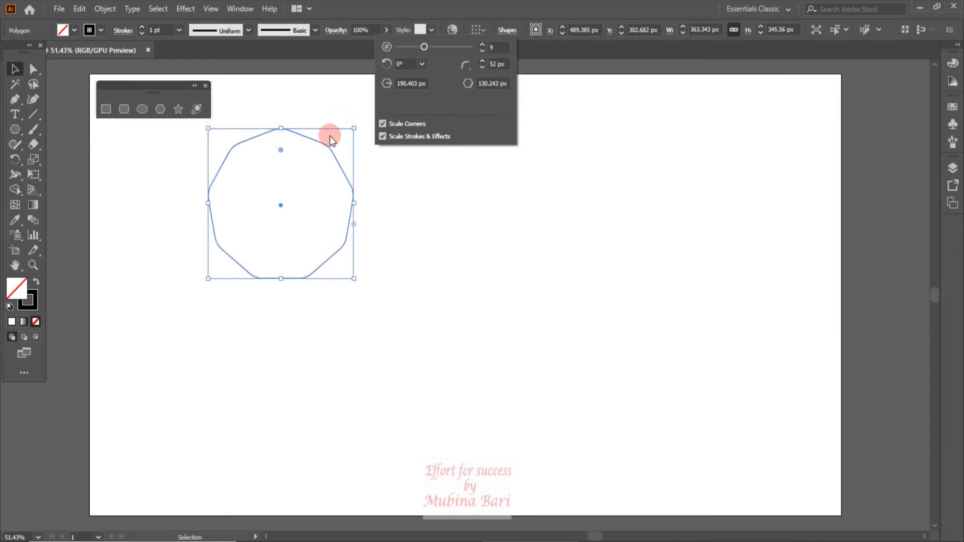
click(470, 68)
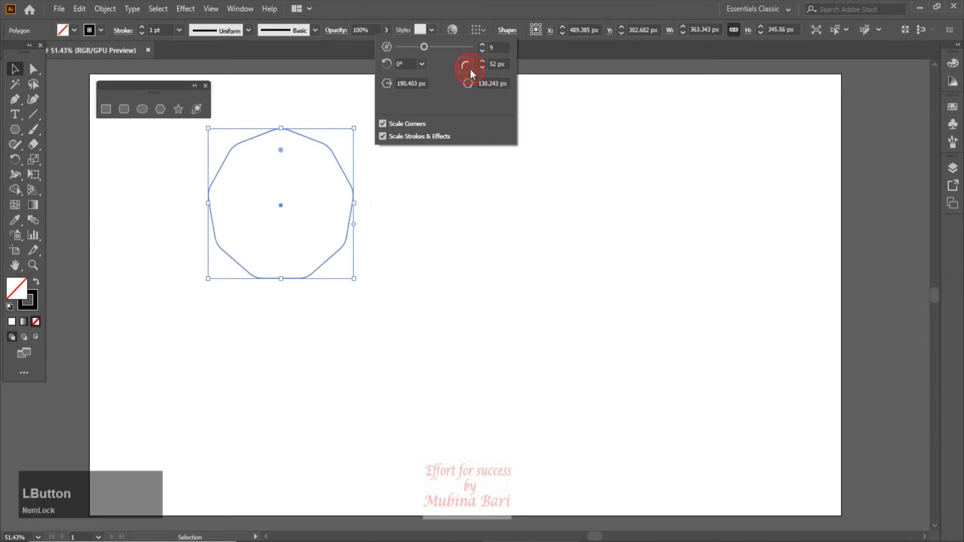
click(489, 82)
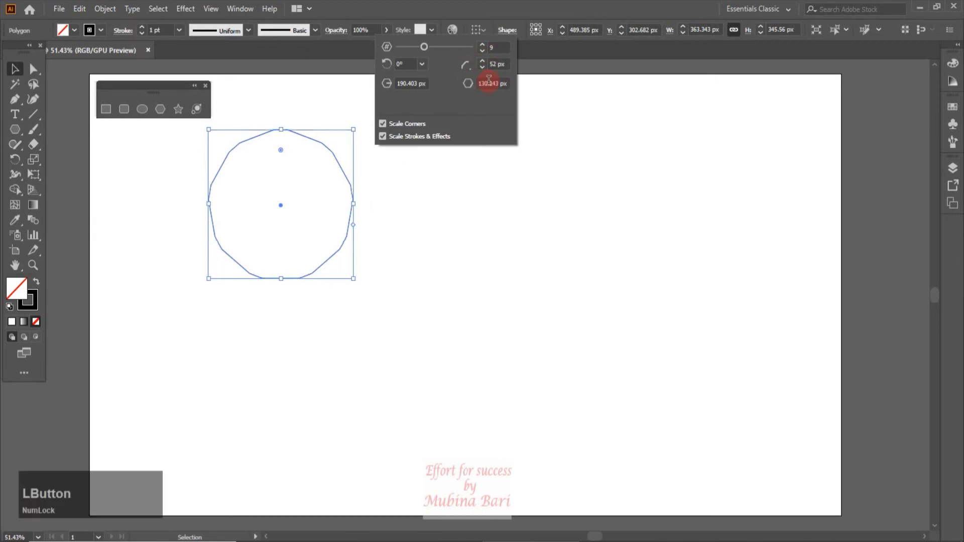
Step: Change the polygon's corner type to inverted round and increase the corner radius to 121 px
click(470, 68)
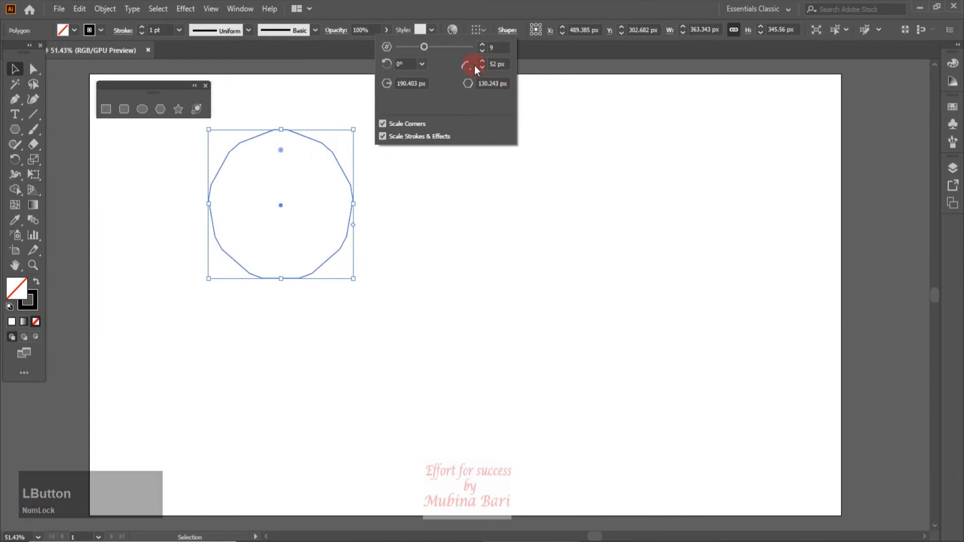
drag(469, 69, 479, 83)
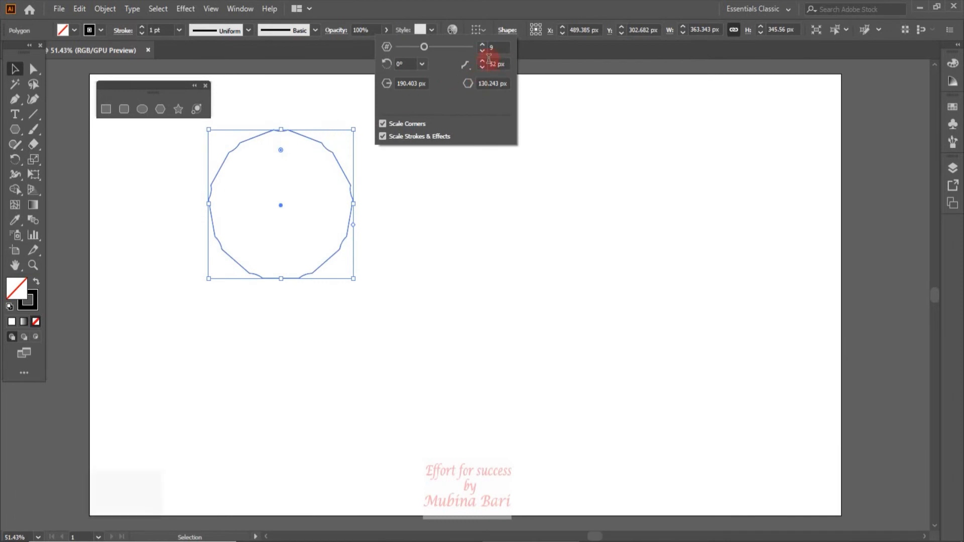
drag(482, 62, 482, 60)
click(231, 177)
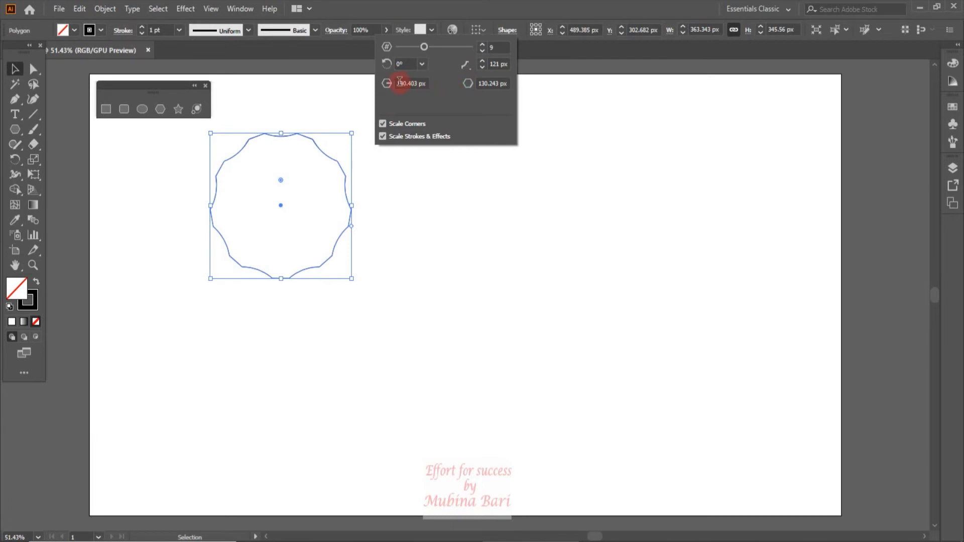
Step: Set the polygon's radius to 290.403 px and close its shape properties
click(407, 95)
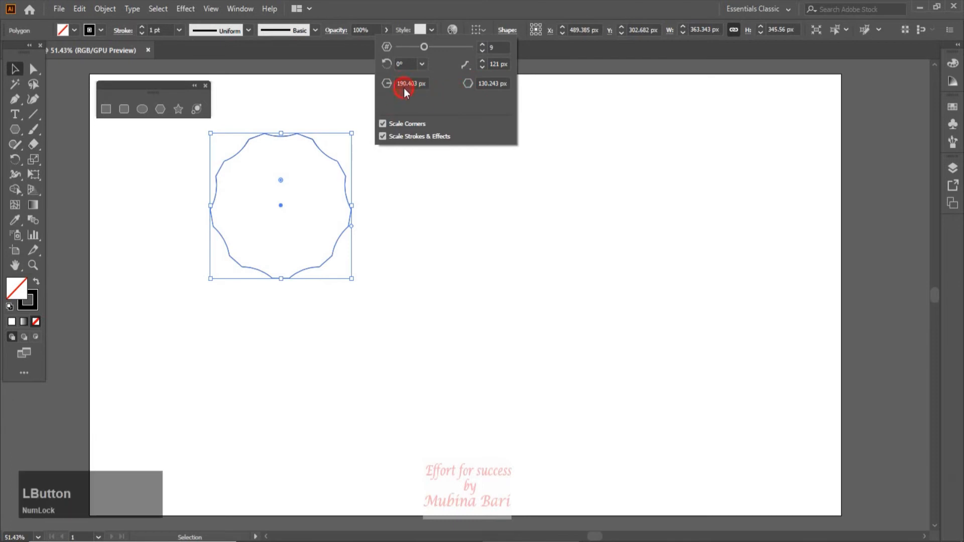
click(408, 89)
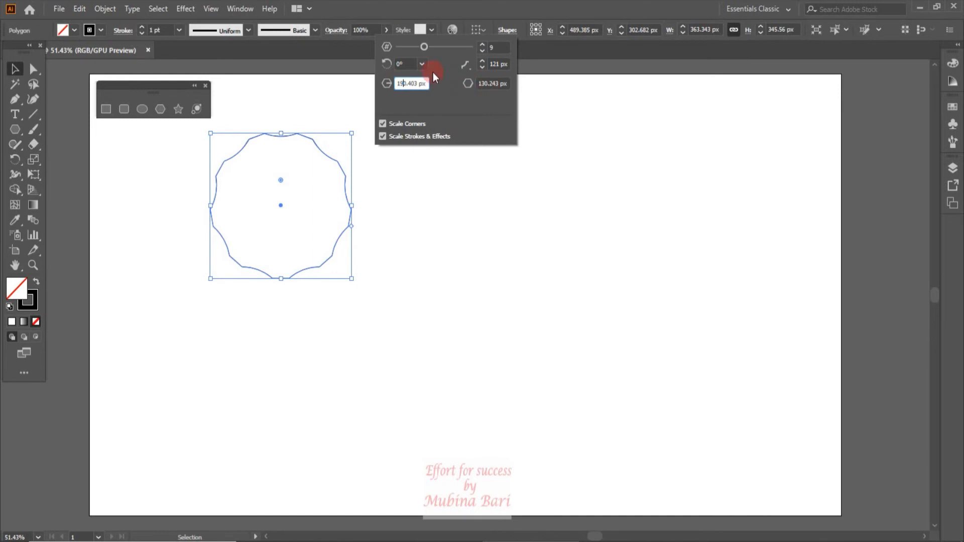
click(400, 85)
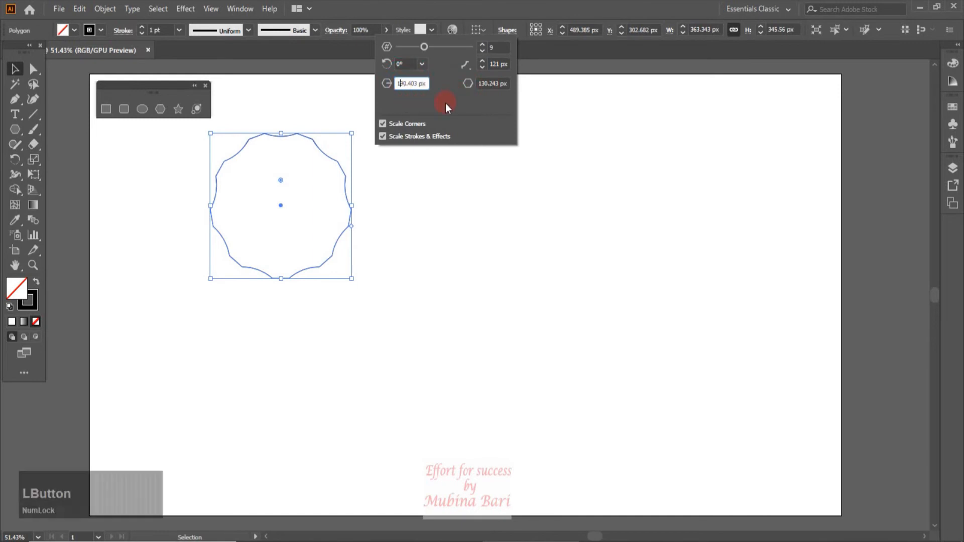
text(2)
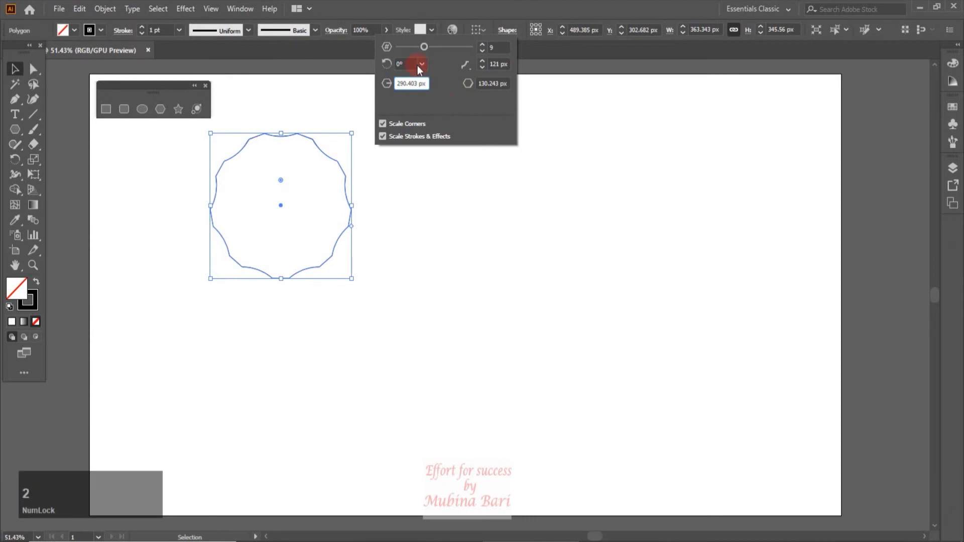
click(478, 124)
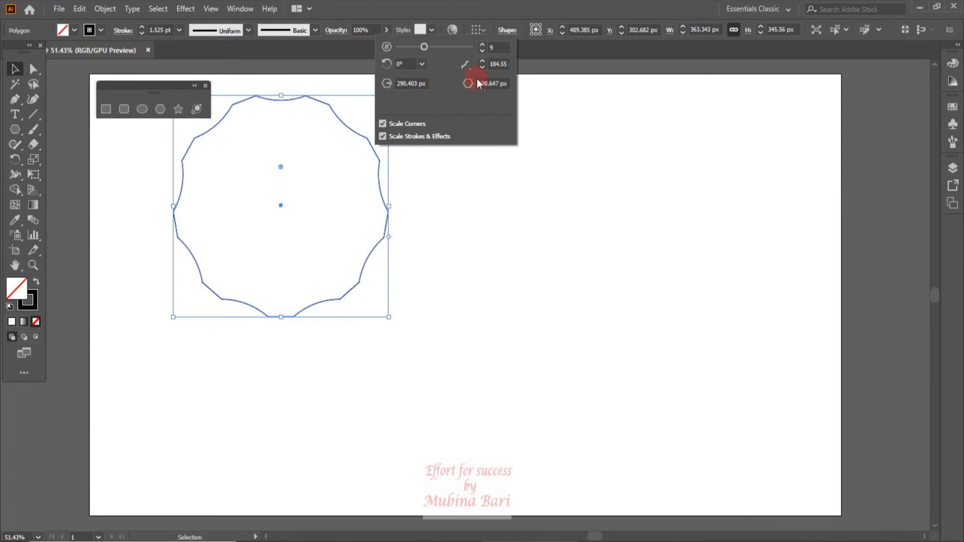
click(502, 79)
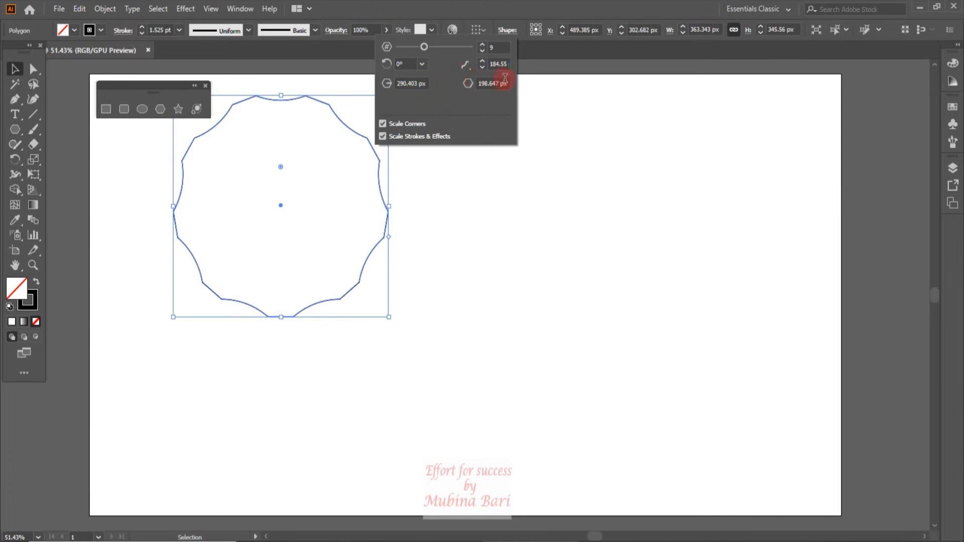
click(382, 136)
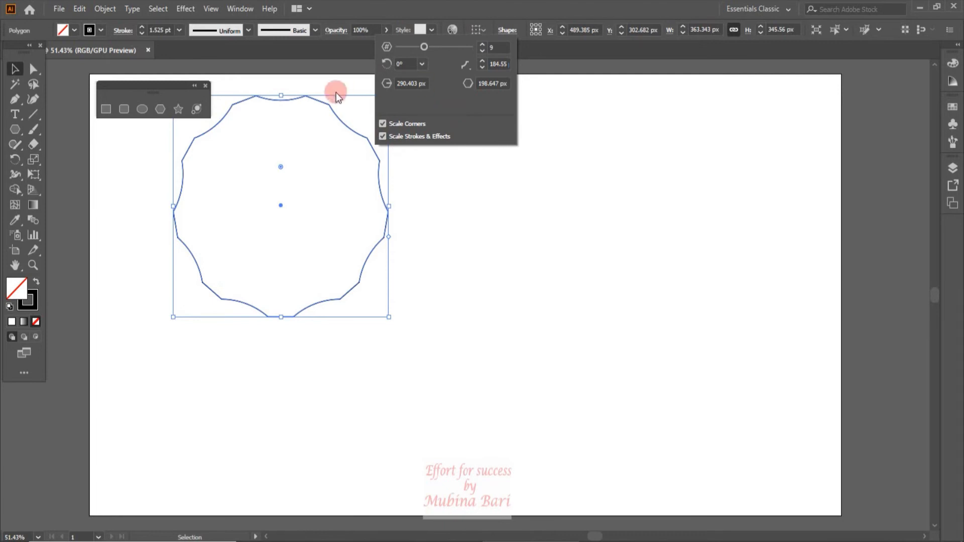
click(306, 200)
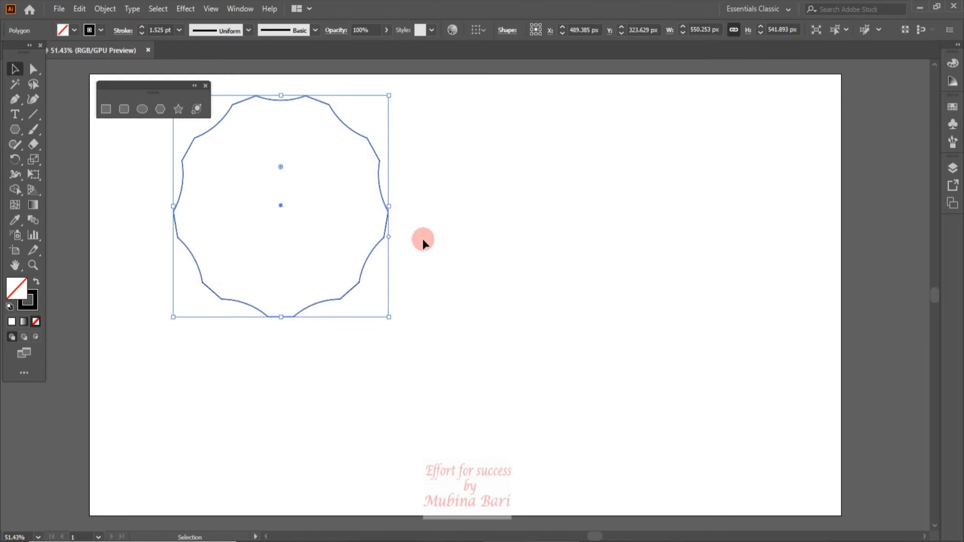
Step: Fill the scalloped polygon with red and move it to the centre of the artboard
click(15, 70)
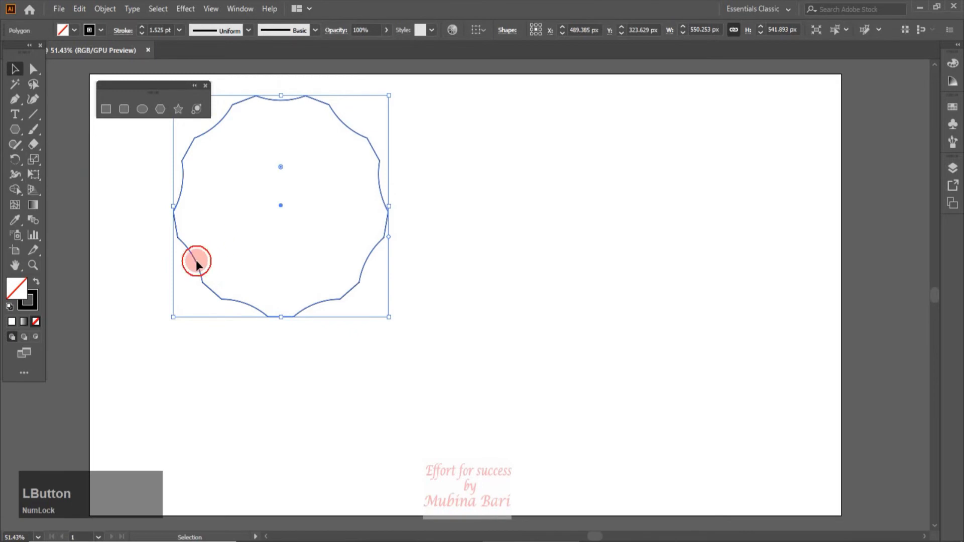
click(89, 30)
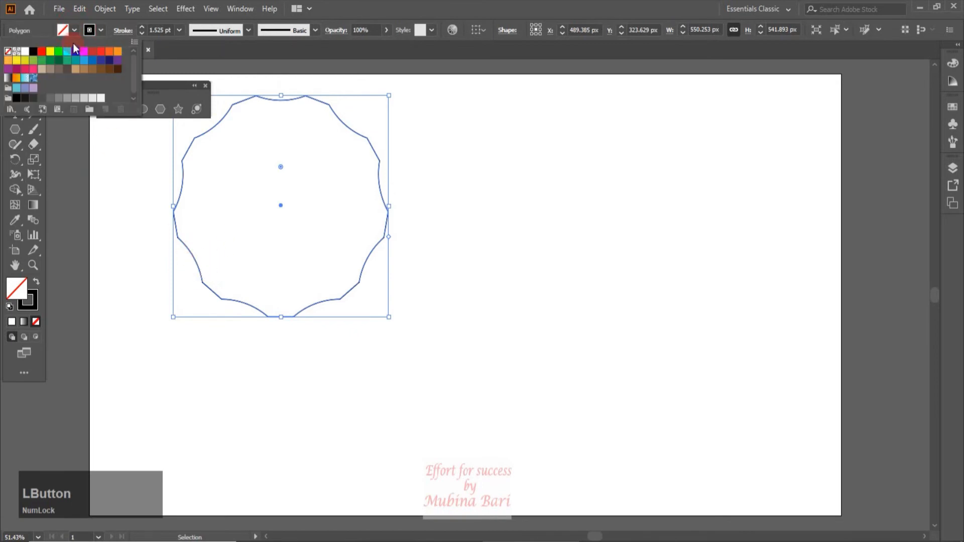
click(41, 53)
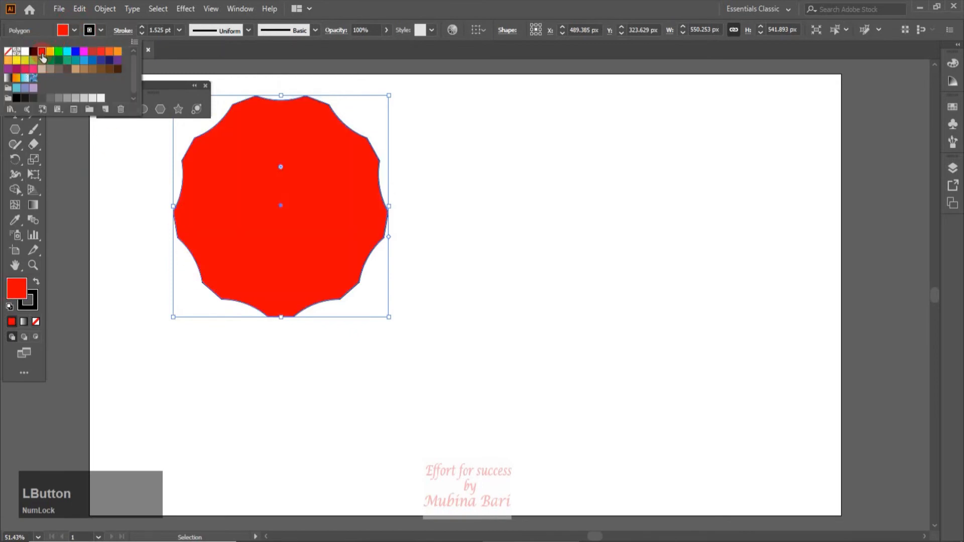
click(153, 194)
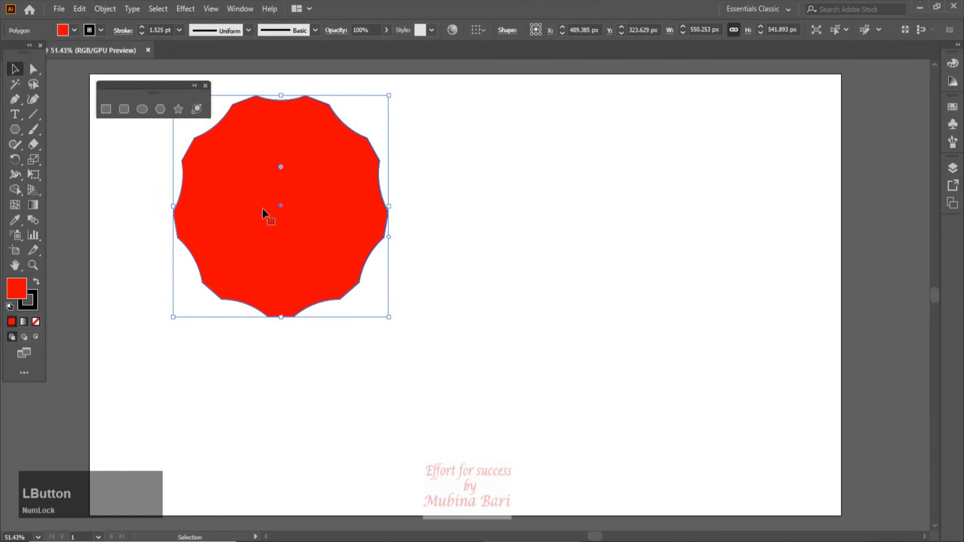
drag(280, 210, 467, 267)
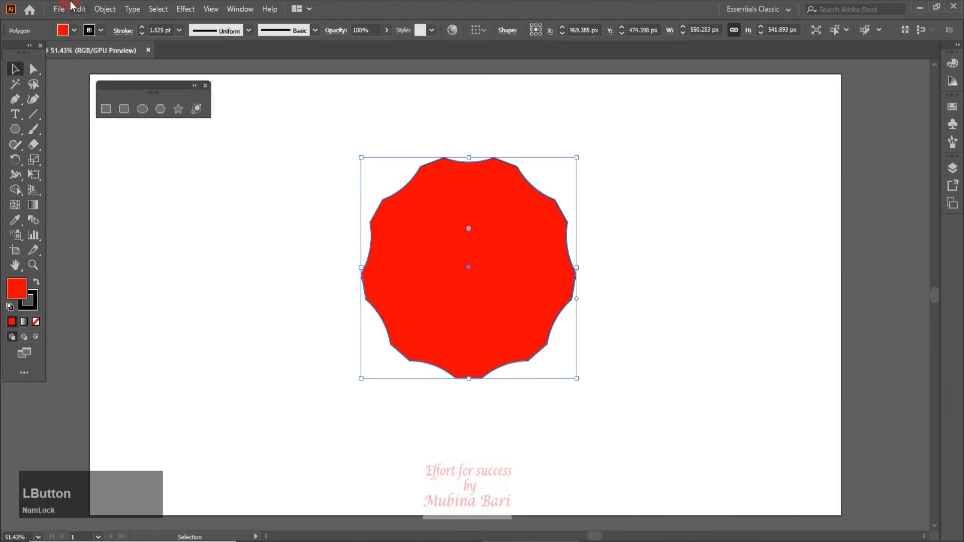
Step: Open the Pucker & Bloat effect for the red scalloped polygon, turn on its preview and try 81% bloat
click(187, 10)
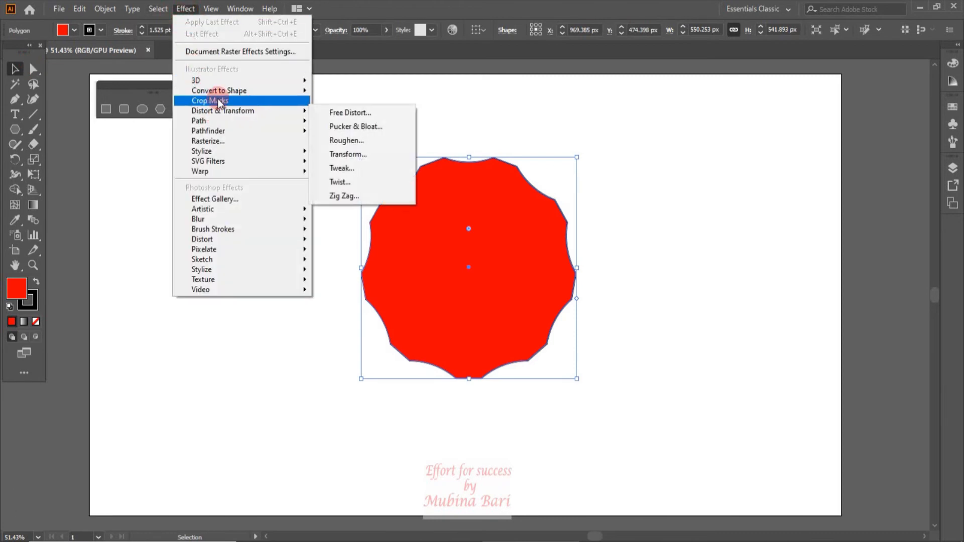
mouse_move(230, 114)
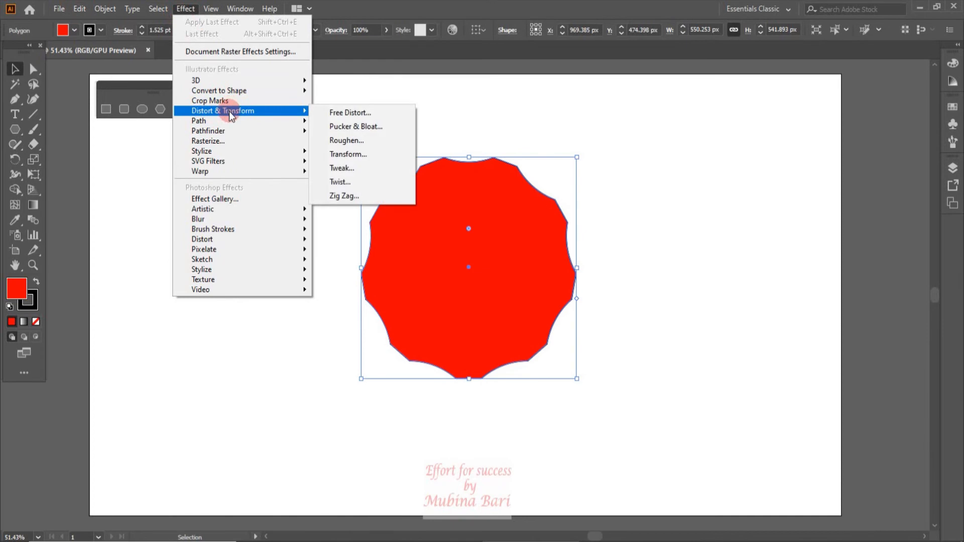
click(367, 125)
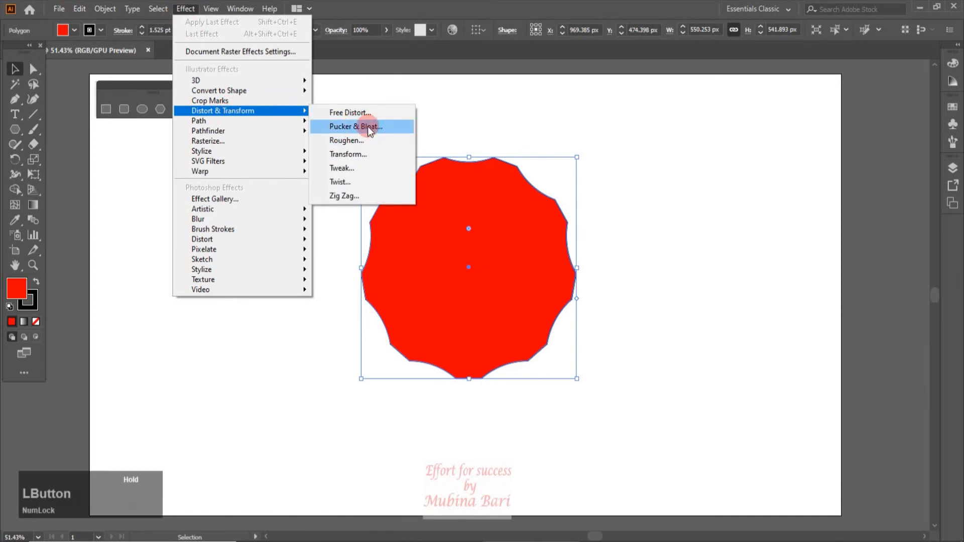
drag(316, 229, 190, 155)
click(115, 228)
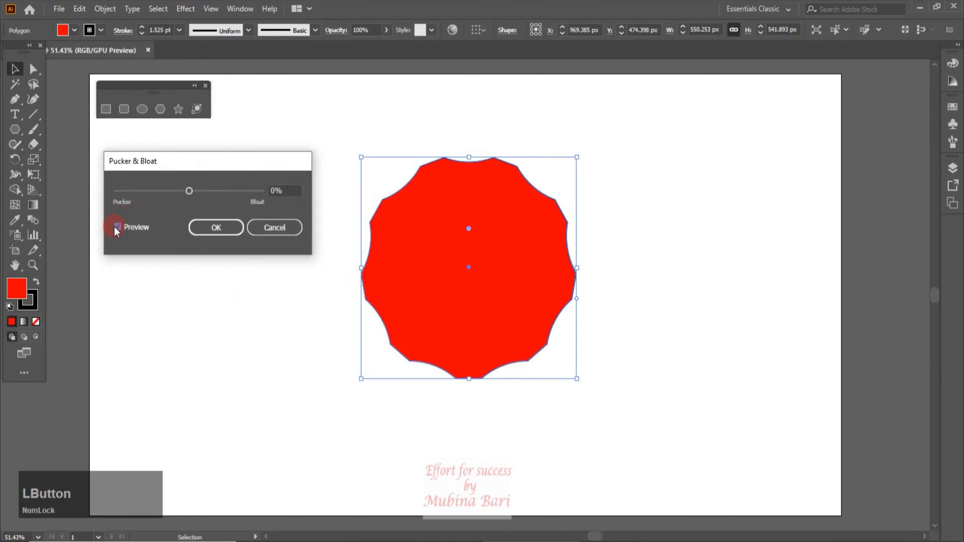
click(218, 192)
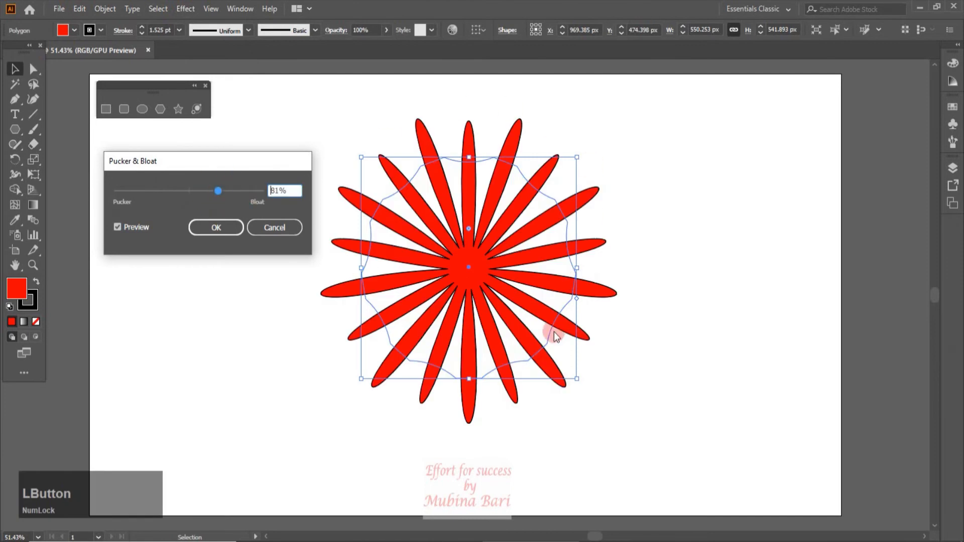
Step: Try Pucker & Bloat values of -188%, 76% and 130%, and apply the effect at 70% to form the flower
click(122, 190)
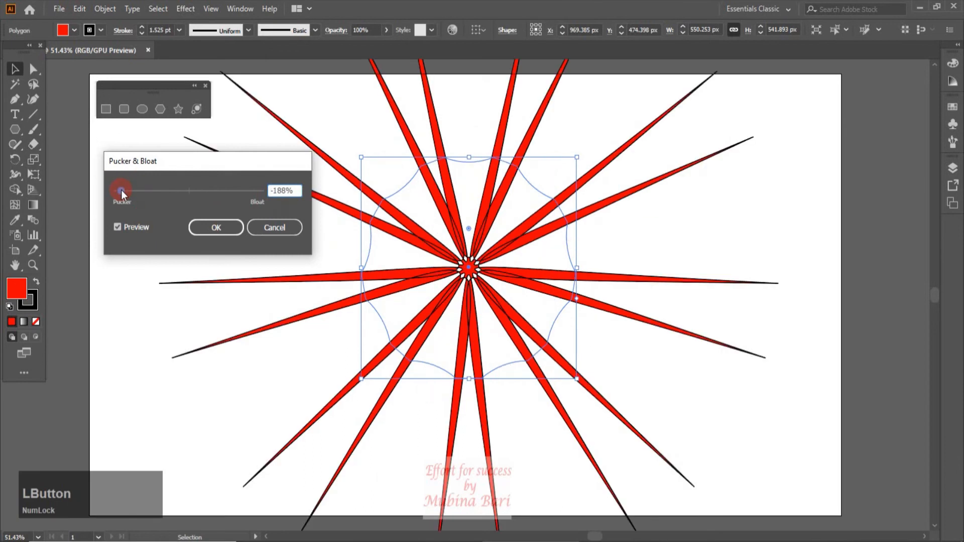
click(216, 190)
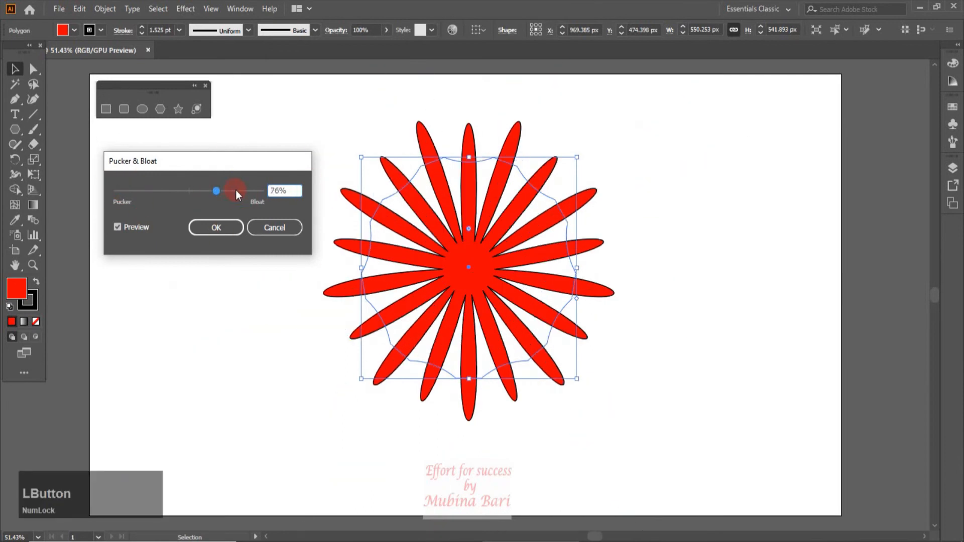
click(236, 190)
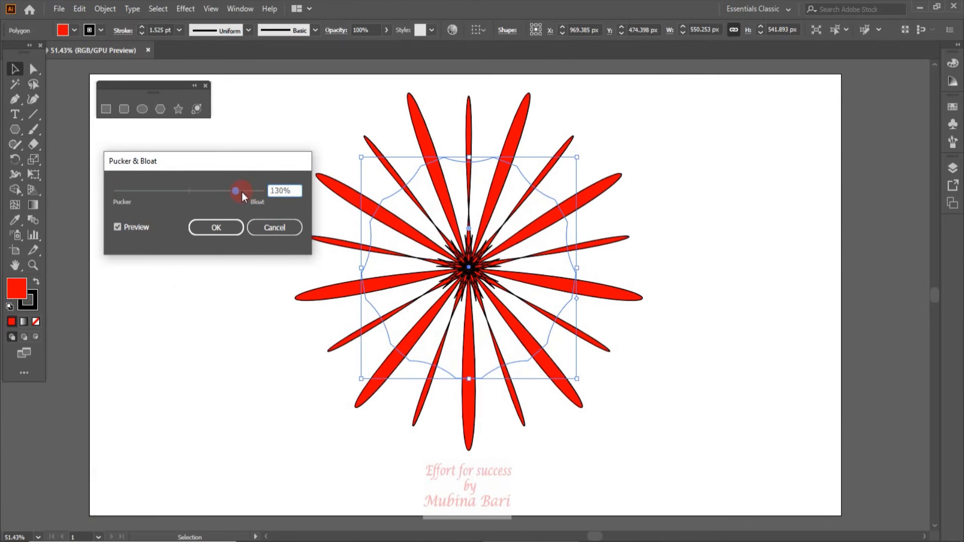
drag(238, 191, 214, 192)
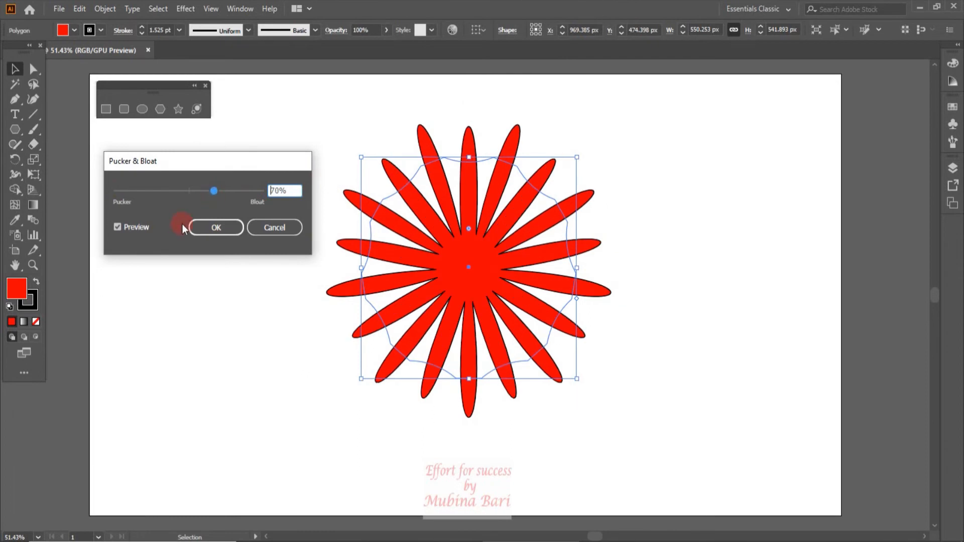
click(222, 231)
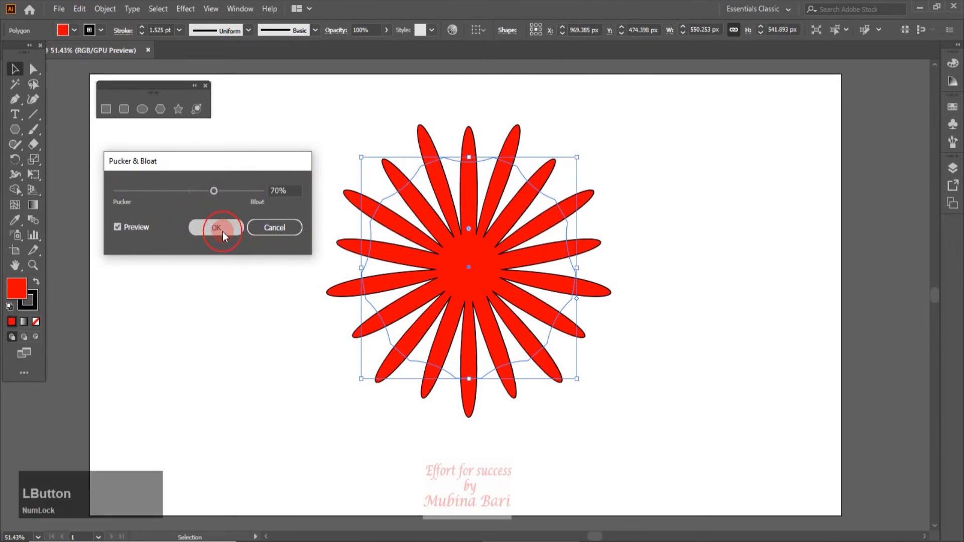
click(138, 206)
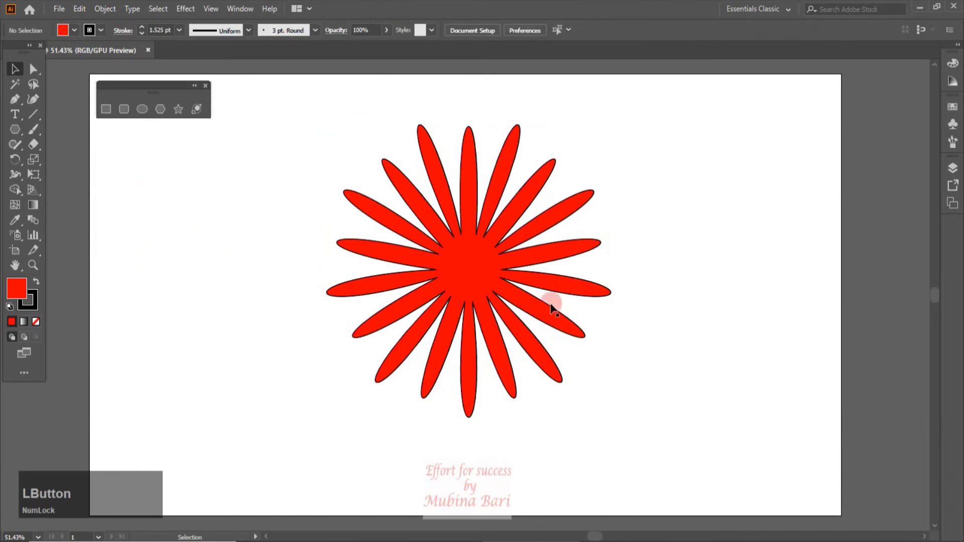
Step: Scale the red flower down to about 274 by 270 px and move it to the upper-right corner of the artboard
click(465, 286)
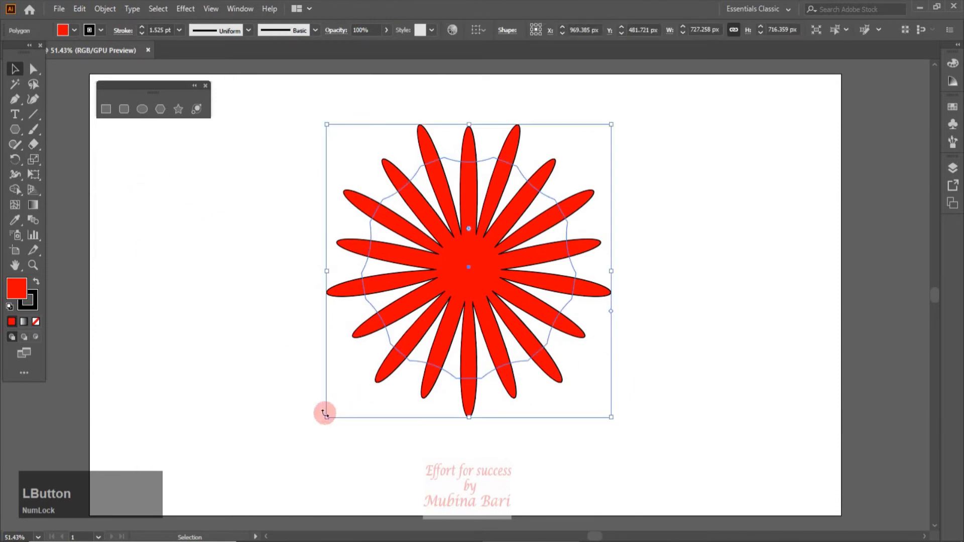
mouse_move(326, 415)
mouse_down()
mouse_move(381, 319)
mouse_move(432, 269)
mouse_move(466, 182)
mouse_move(475, 234)
mouse_up()
drag(569, 198, 793, 140)
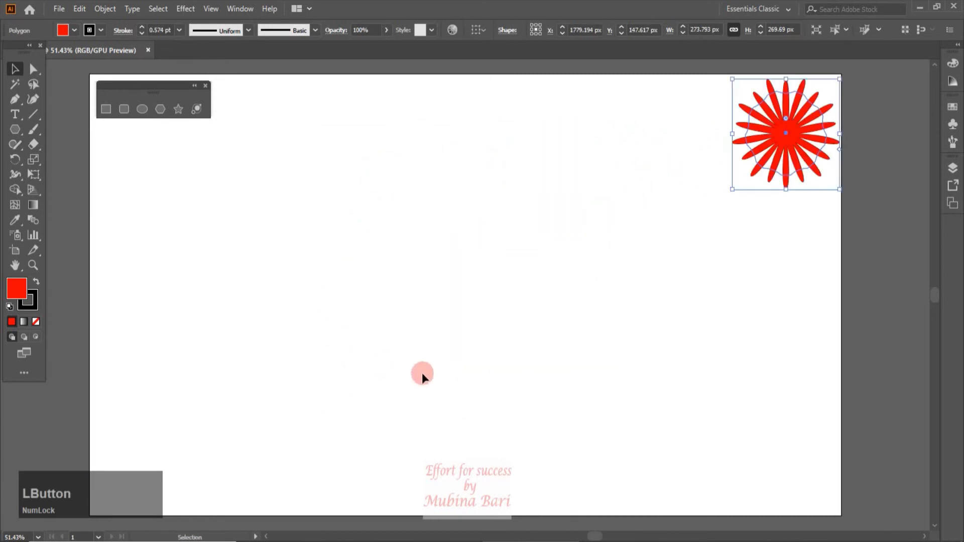
click(705, 294)
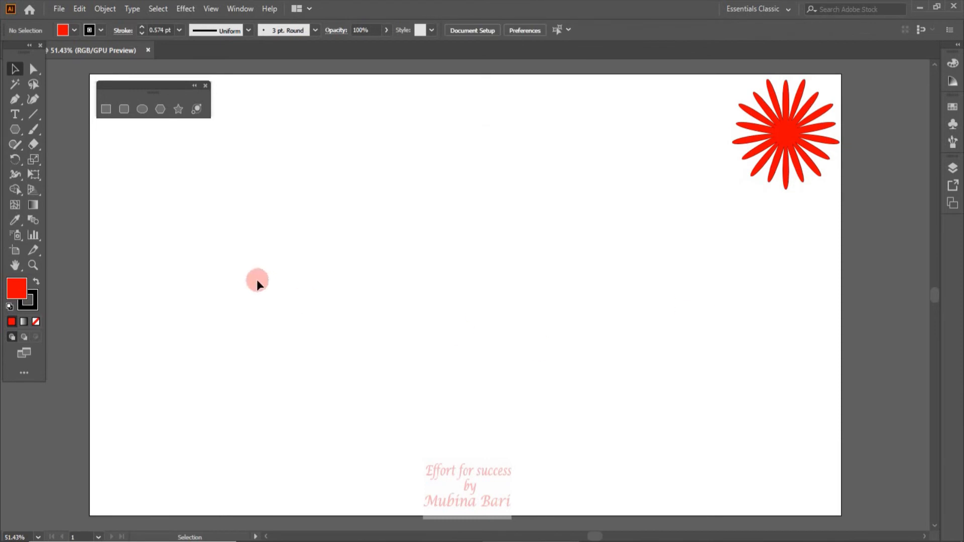
key(Delete)
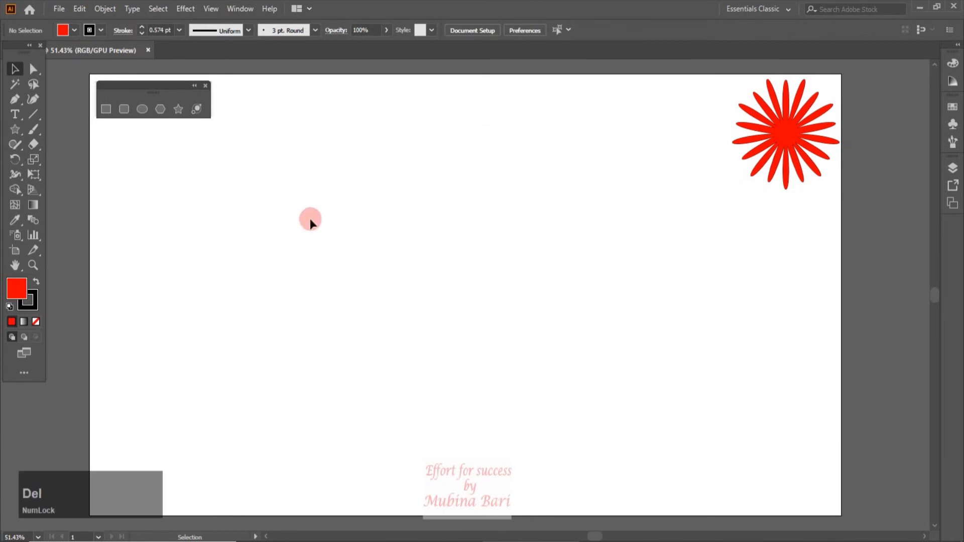
Step: Draw an upright five-pointed red star about 461 by 438 px in the upper-left part of the artboard
click(179, 109)
click(317, 184)
drag(317, 183, 390, 246)
key(shift)
key(shift)
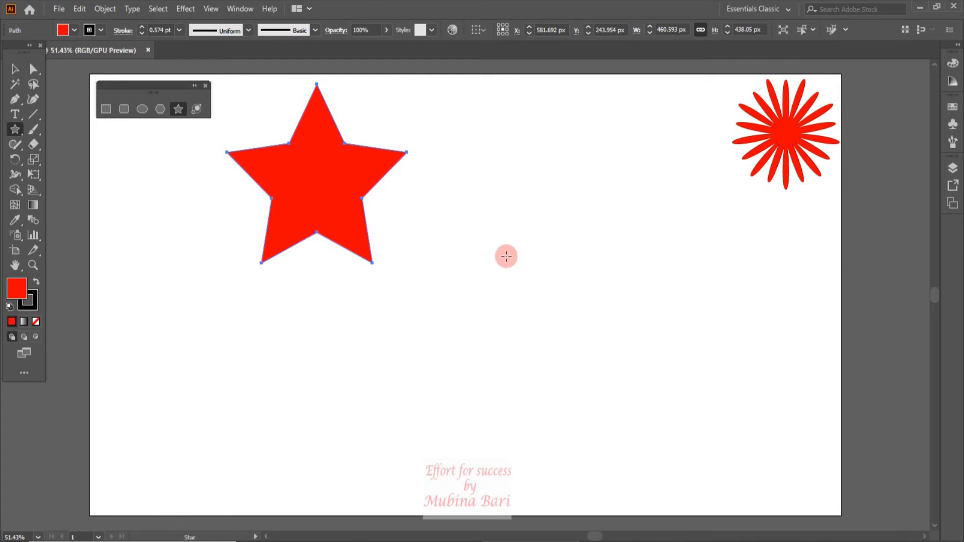
Step: Draw a smaller upright five-pointed star with aligned shoulders, about 294 by 280 px, beside the first star
drag(468, 213, 518, 246)
key(shift)
key(alt)
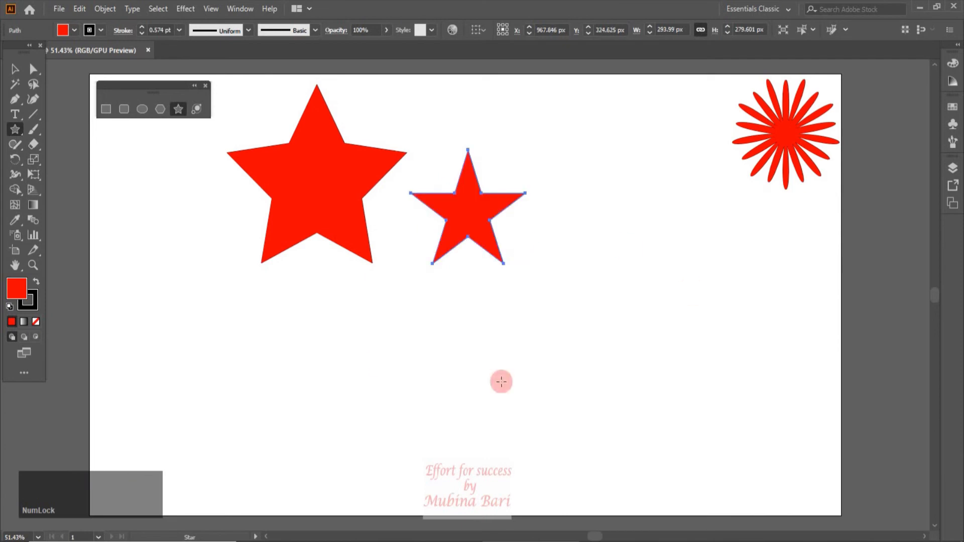
Step: Select both five-pointed stars together and delete them from the artboard
click(14, 68)
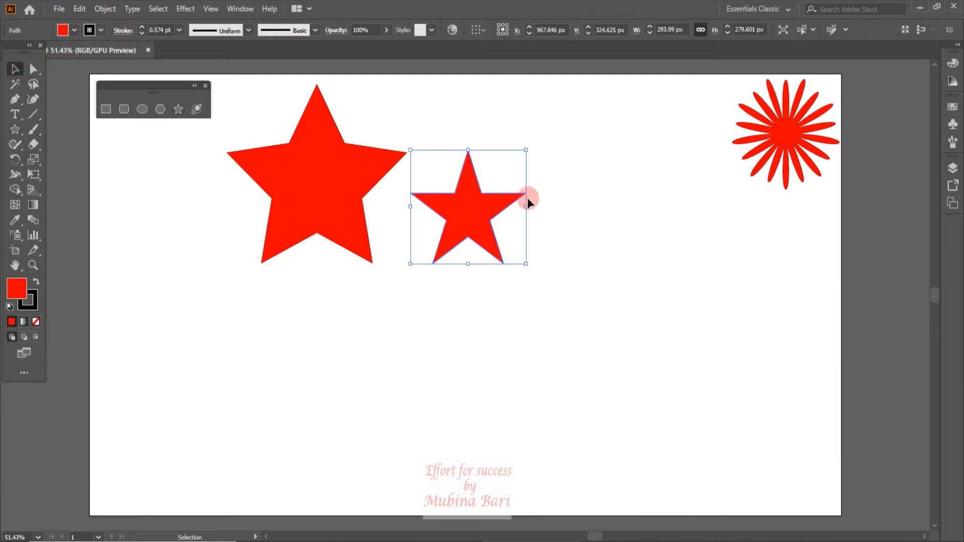
click(546, 313)
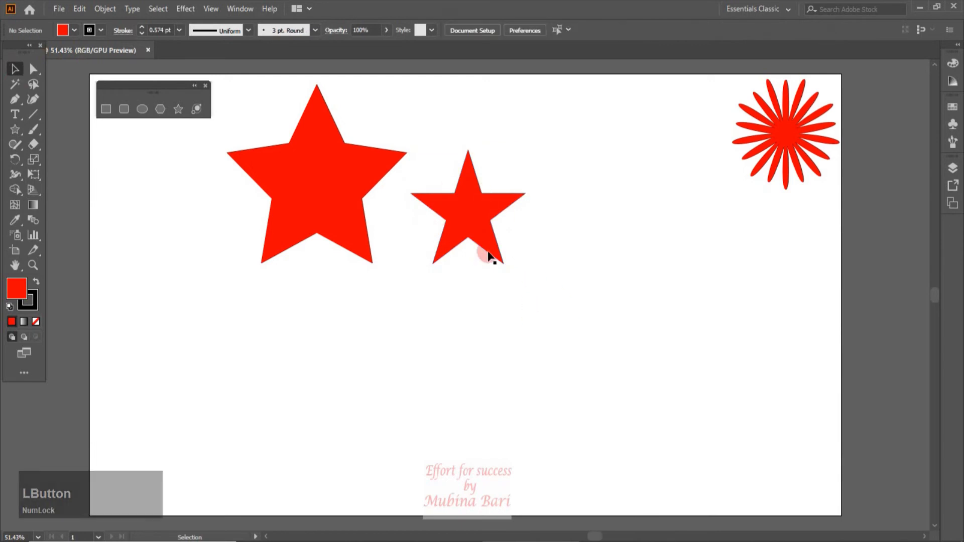
drag(273, 121, 474, 242)
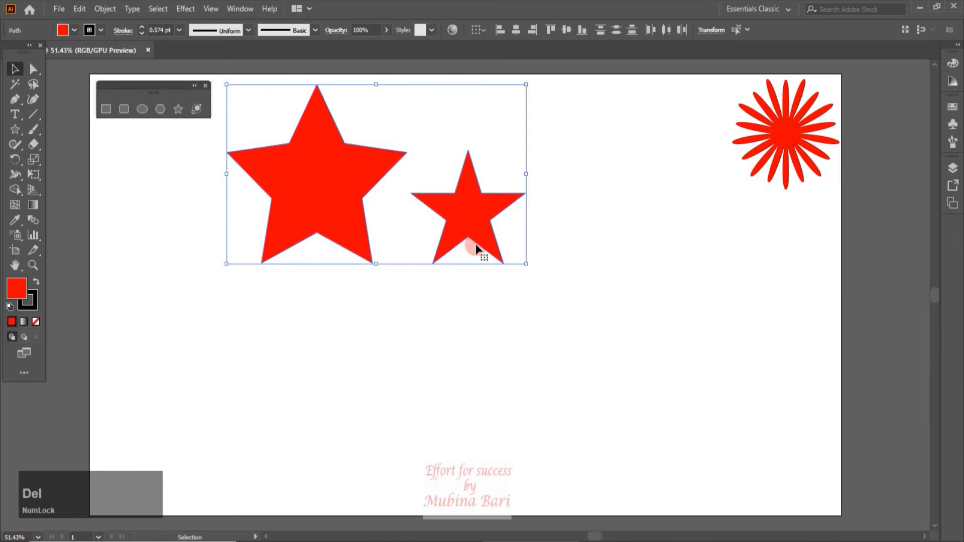
key(Delete)
Step: Draw a star about 407 by 407 px on the upper-left of the artboard, adding points while drawing until it has over forty narrow spikes
click(178, 108)
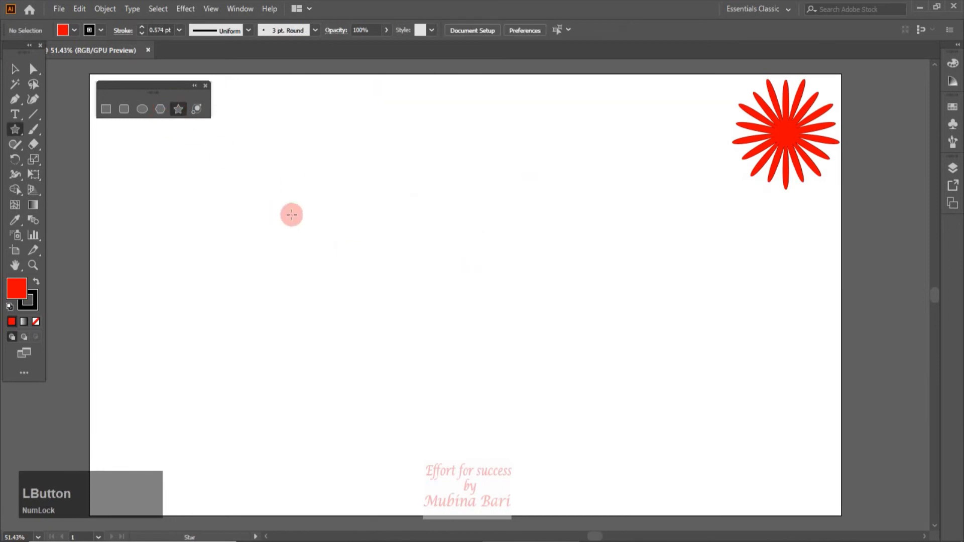
drag(301, 210, 363, 261)
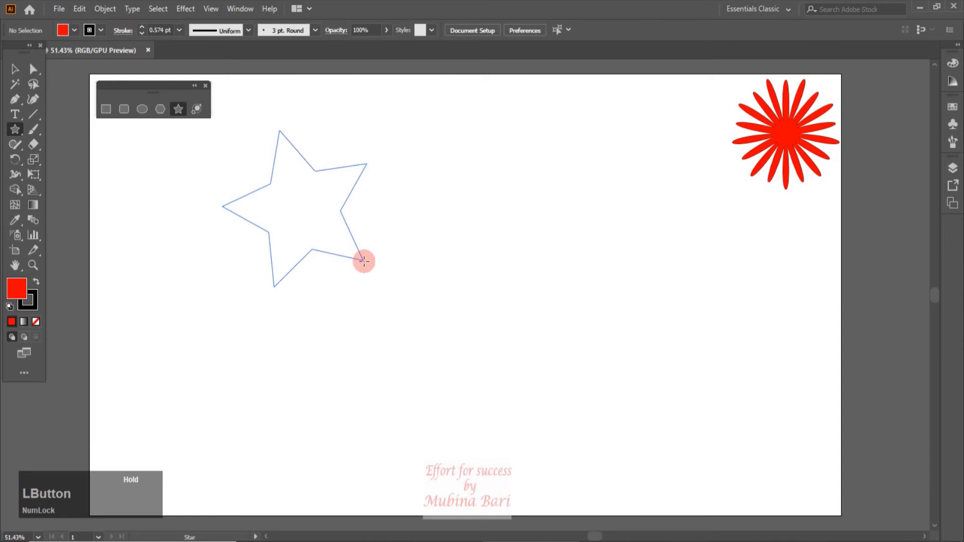
key(Up)
key(Up)
key(Up)
key(Up)
key(Up)
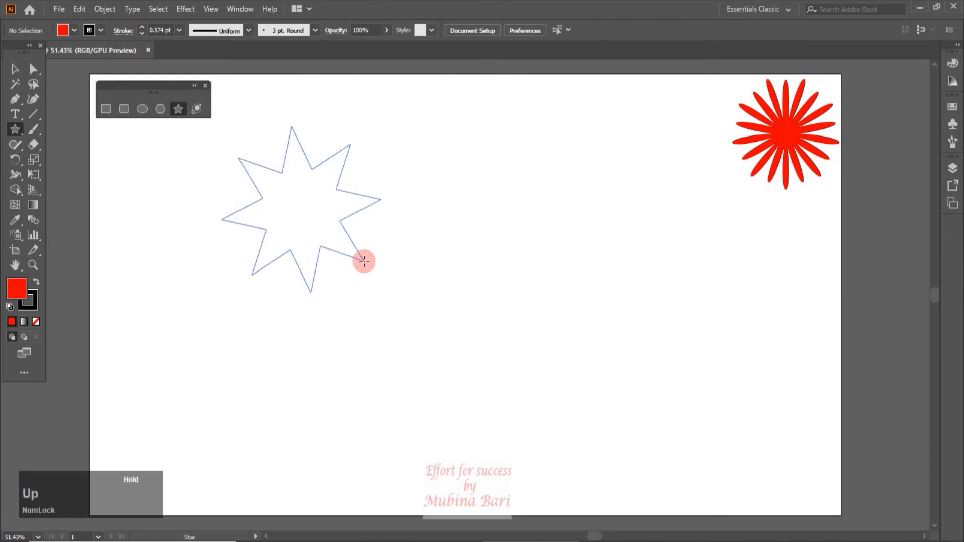
key(Up)
key(Up)
key(Up)
key(Up)
key(Up)
key(Up)
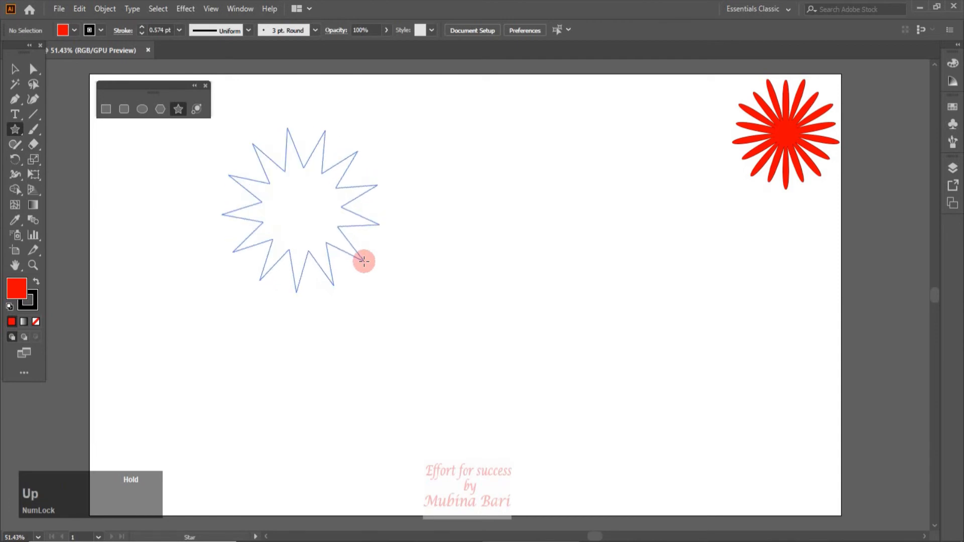
key(Up)
key(Up)
key(Up)
key(Up)
key(Up)
key(Up)
key(Up)
key(Up)
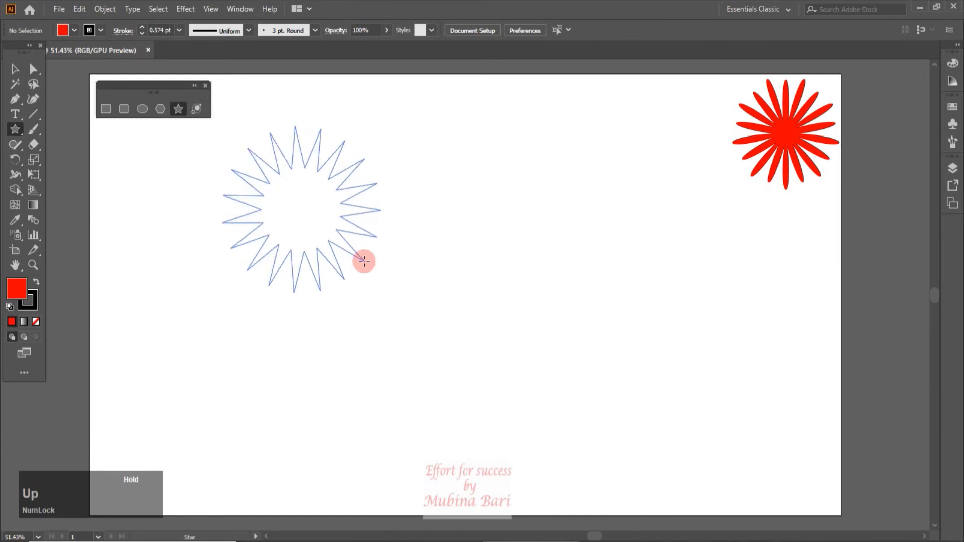
key(Up)
key(Up)
key(Up)
key(Up)
key(Up)
key(Up)
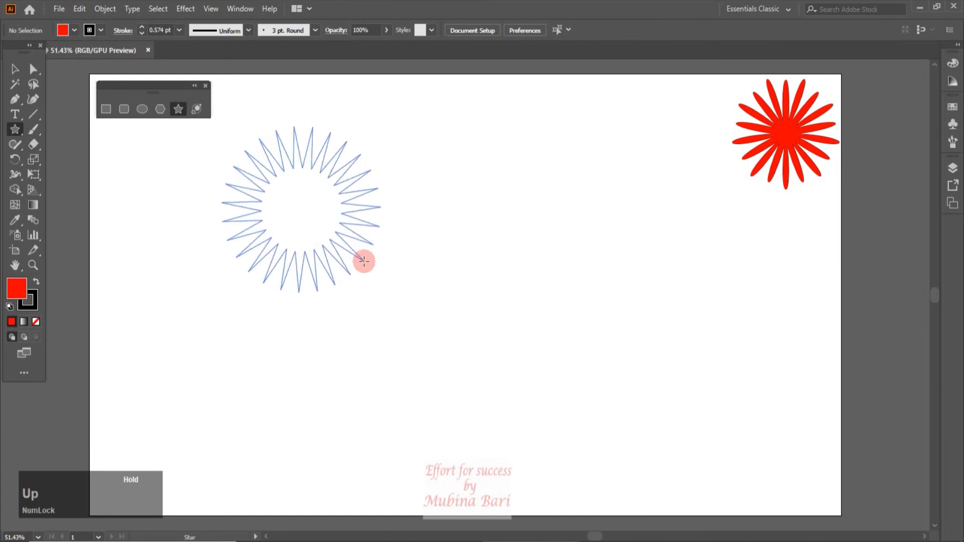
key(Up)
key(Up)
key(Up)
key(Up)
key(Up)
key(Up)
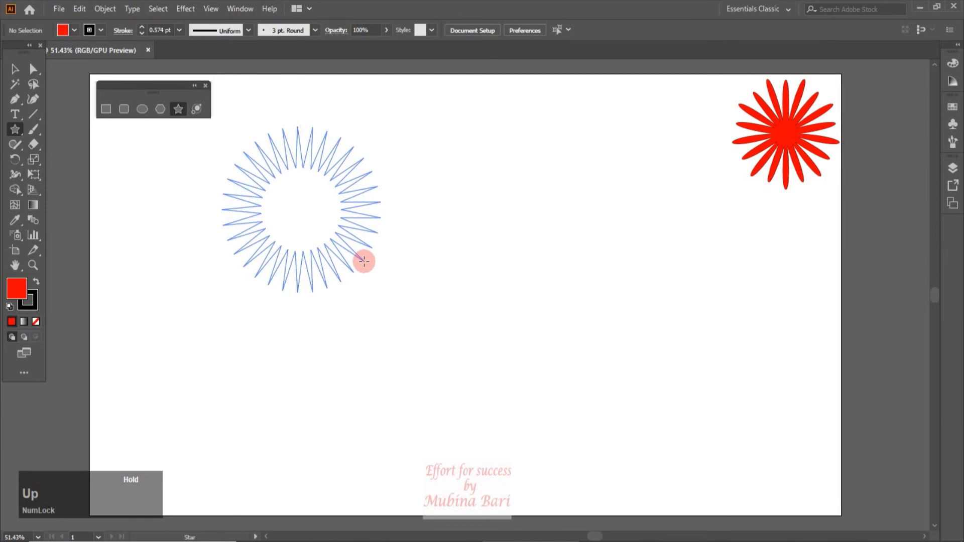
key(Up)
key(Up)
key(Up)
key(Up)
key(Up)
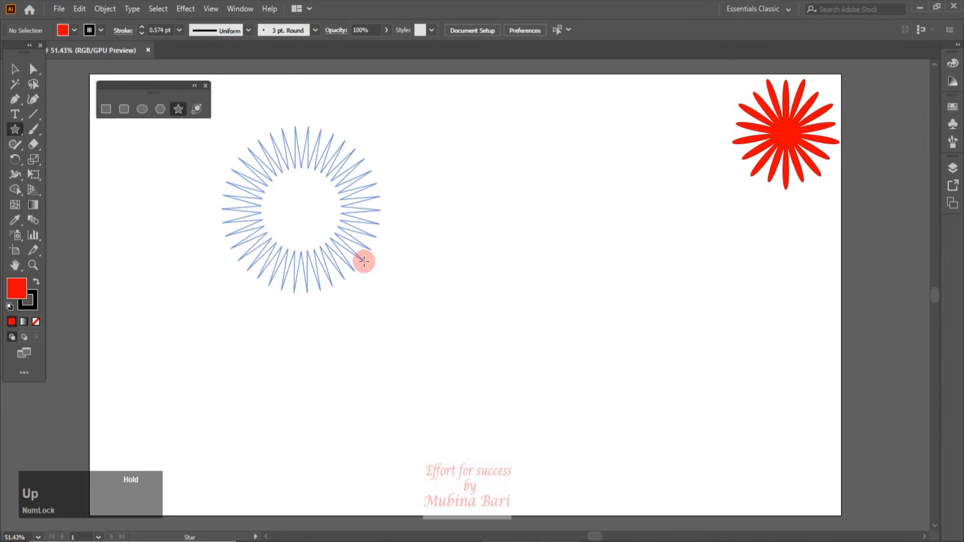
key(Up)
key(Up)
key(Up)
drag(364, 261, 364, 261)
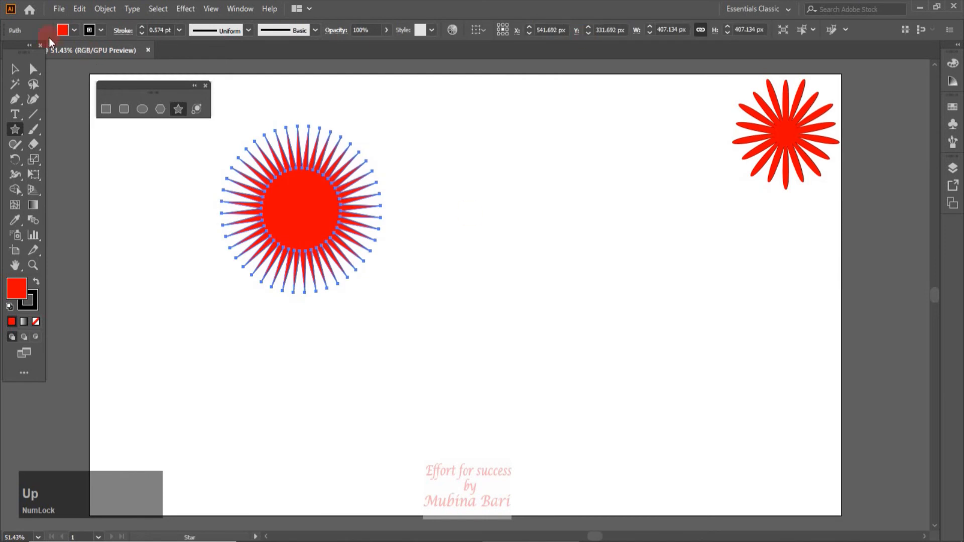
Step: Fill the many-pointed star with the orange-to-yellow gradient swatch and set its stroke to none
click(72, 29)
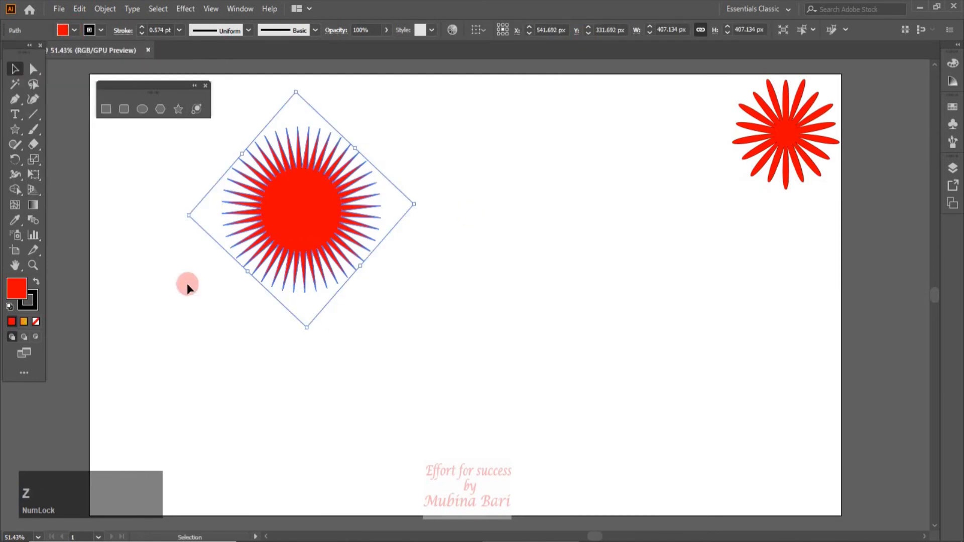
click(73, 29)
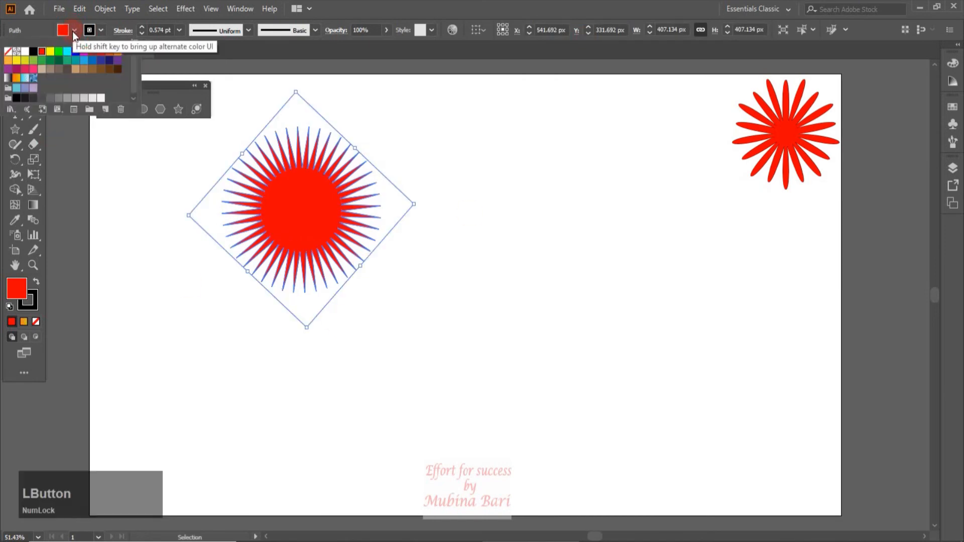
click(16, 81)
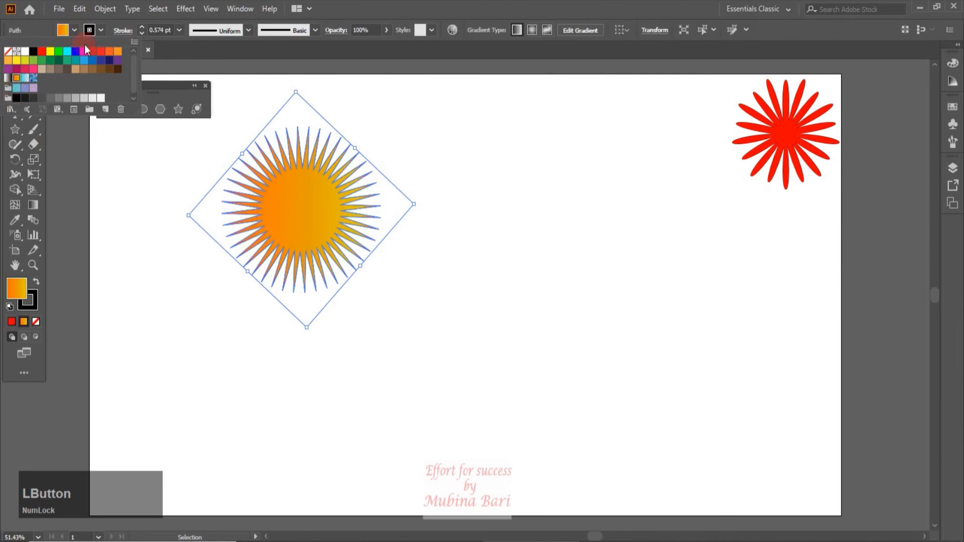
click(99, 31)
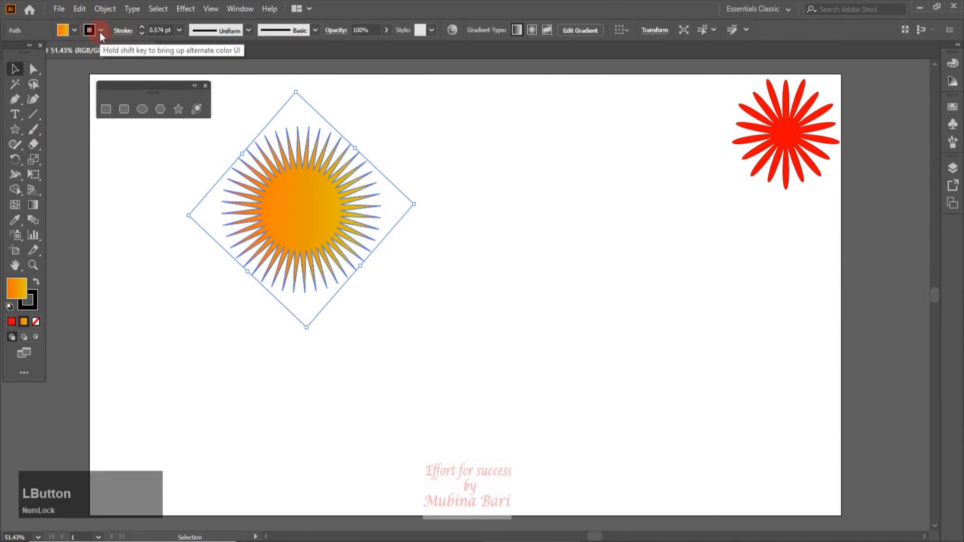
click(101, 31)
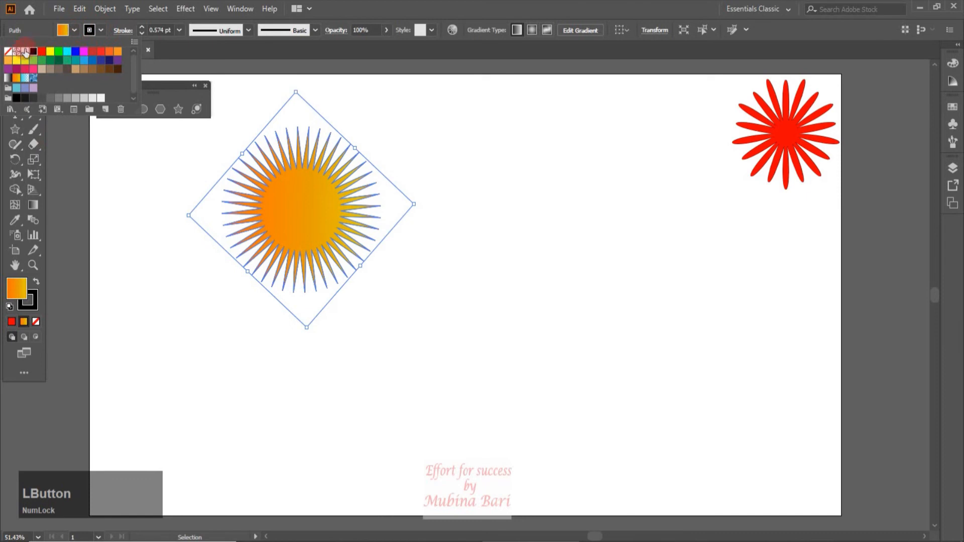
click(7, 52)
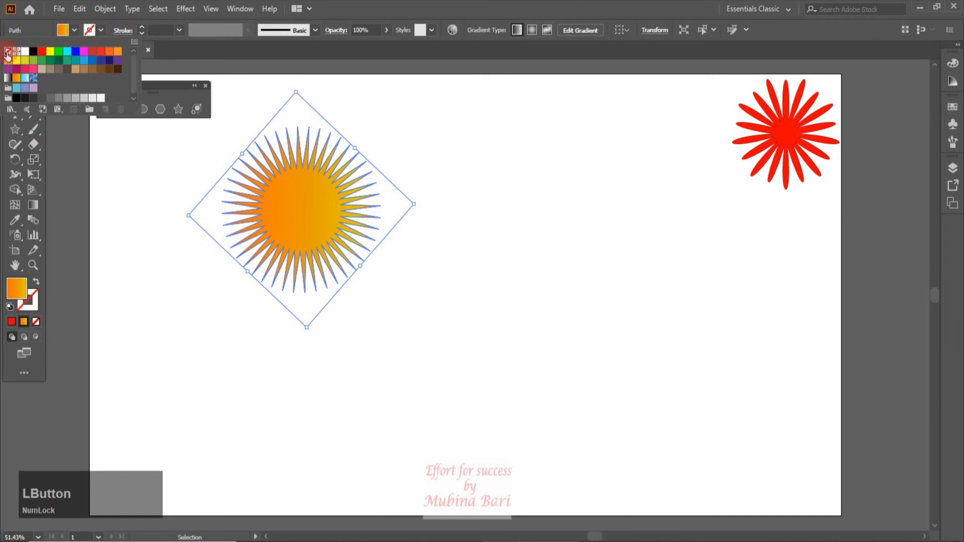
Step: Scale down the orange-to-yellow many-pointed star and place it directly below the red flower
click(93, 211)
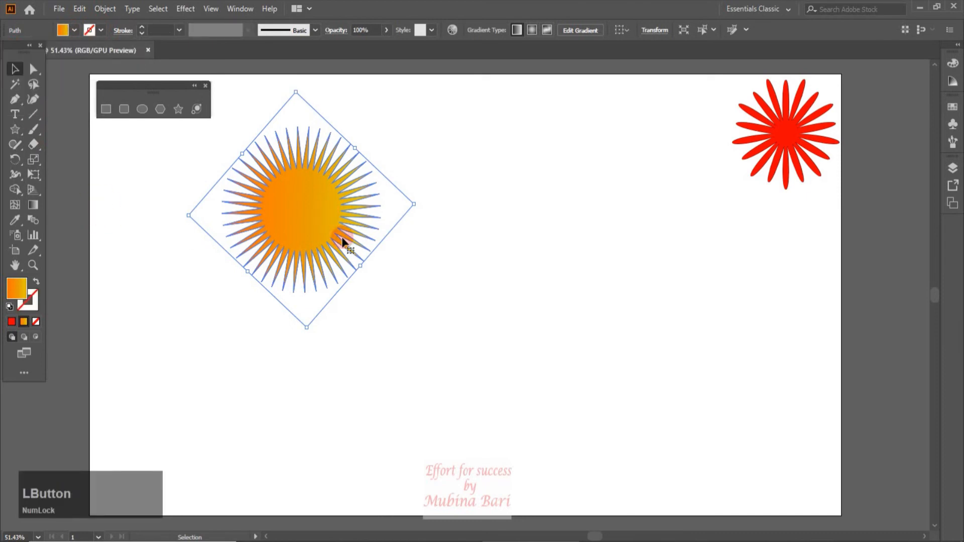
drag(306, 327, 296, 235)
drag(279, 169, 763, 254)
click(649, 259)
Step: Draw a star on the upper-left of the artboard, removing points while drawing until only three remain
click(177, 109)
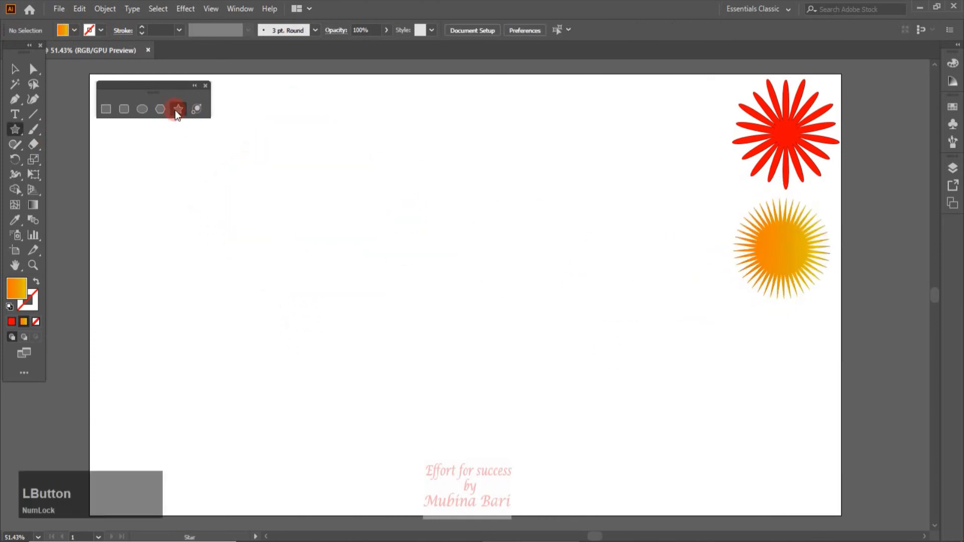
click(290, 187)
drag(290, 186, 344, 240)
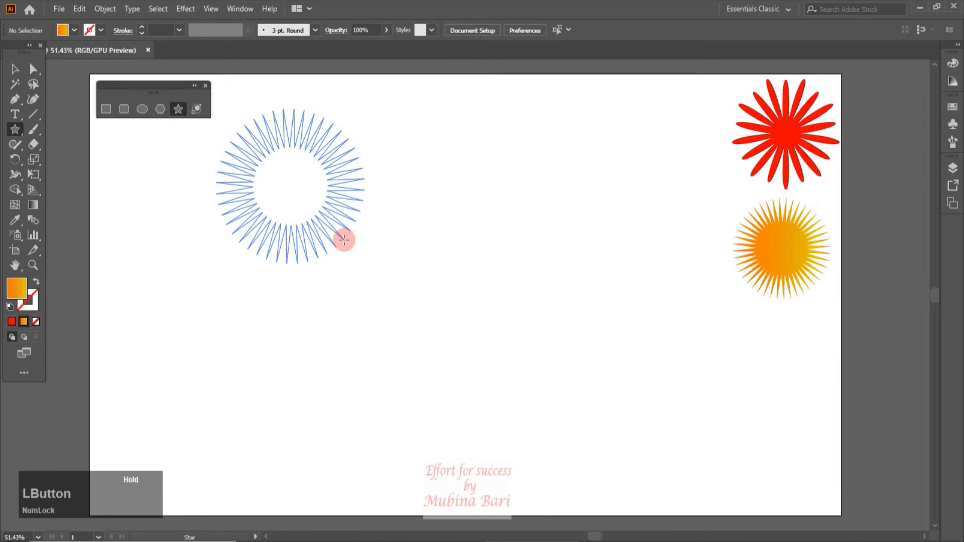
key(Down)
key(Down)
key(Down)
key(Down)
key(Down)
key(Down)
key(Down)
key(Down)
key(Down)
key(Down)
key(Down)
key(Down)
key(Down)
key(Down)
key(Down)
key(Down)
key(Down)
key(Down)
key(Down)
key(Down)
drag(344, 240, 346, 239)
key(Down)
key(Down)
key(Down)
key(Down)
key(Down)
key(Down)
key(Down)
key(Down)
key(Down)
key(Down)
key(Down)
key(Down)
key(Down)
key(Down)
key(Down)
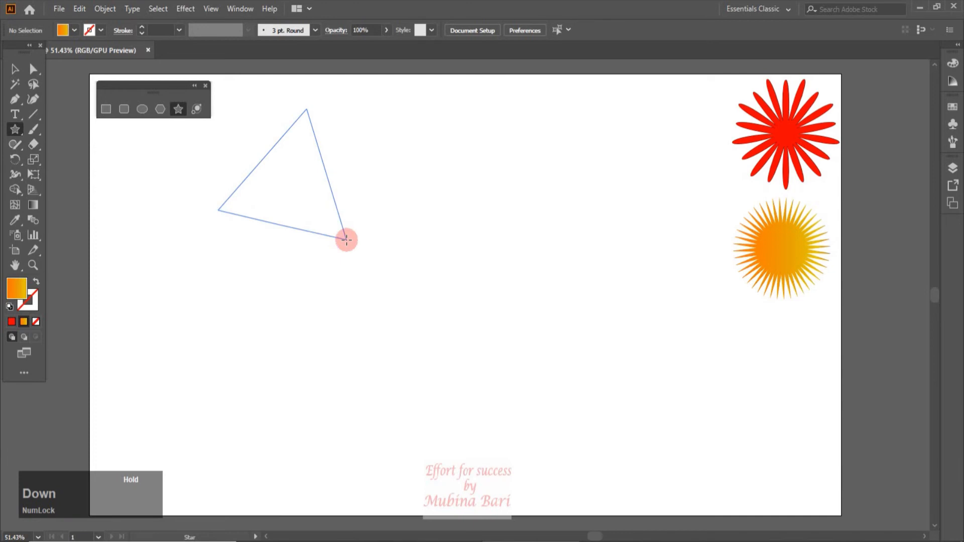
Step: Add points to the three-pointed star being drawn until it has eight, then delete that star
key(Up)
key(Up)
key(Up)
key(Up)
drag(346, 240, 346, 239)
key(Up)
key(Delete)
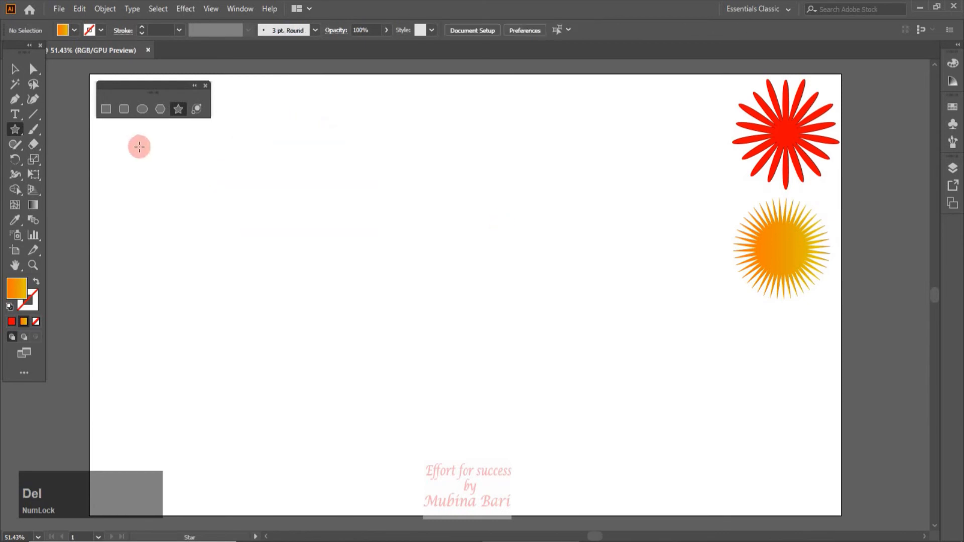
Step: Draw a large eight-pointed star, locking its inner radius while extending the outer points into long thin spikes
click(179, 110)
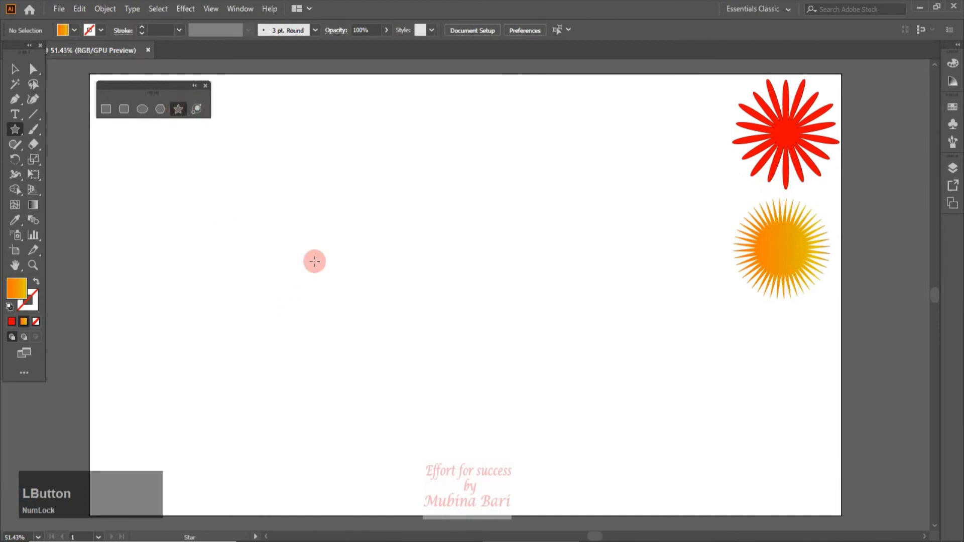
mouse_move(303, 209)
mouse_down()
mouse_move(361, 272)
mouse_move(350, 258)
mouse_up()
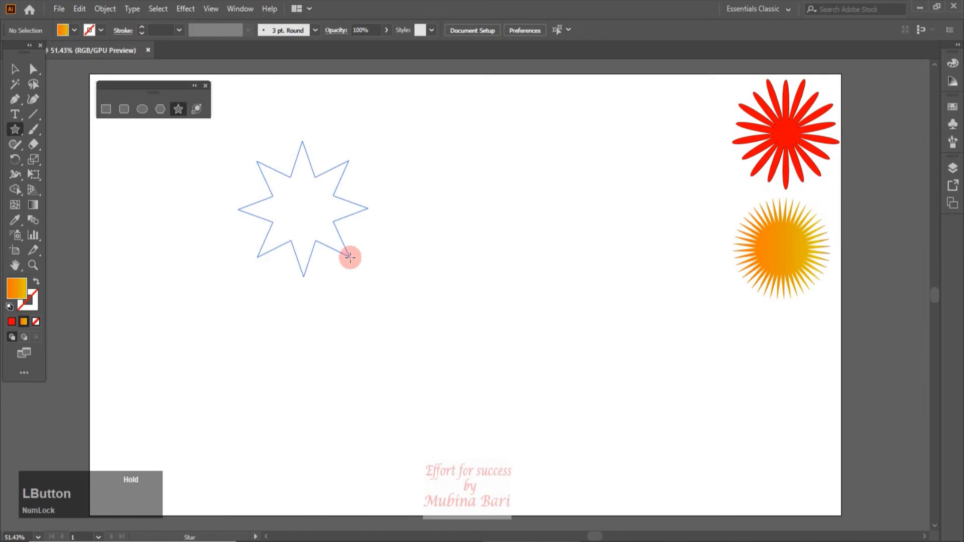
drag(350, 258, 523, 467)
key(ctrl)
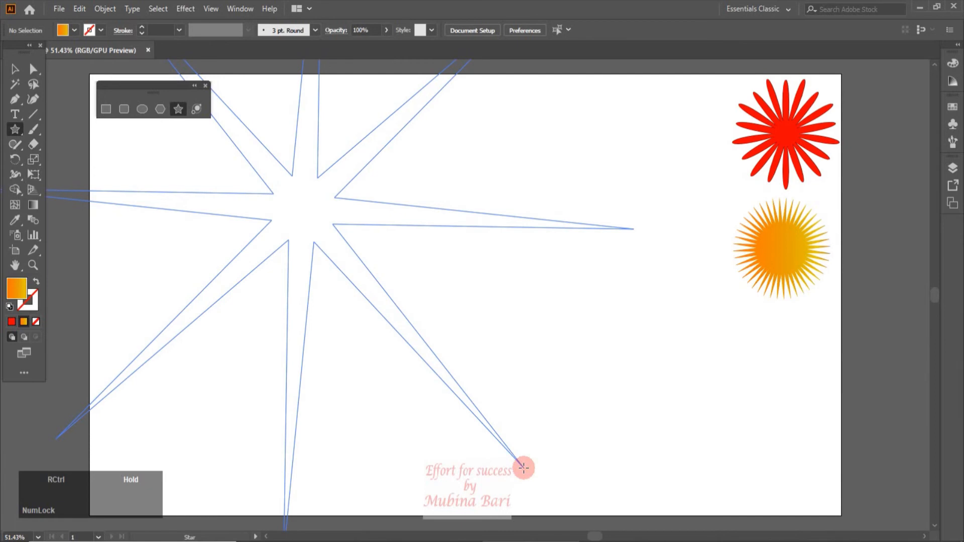
drag(523, 467, 524, 468)
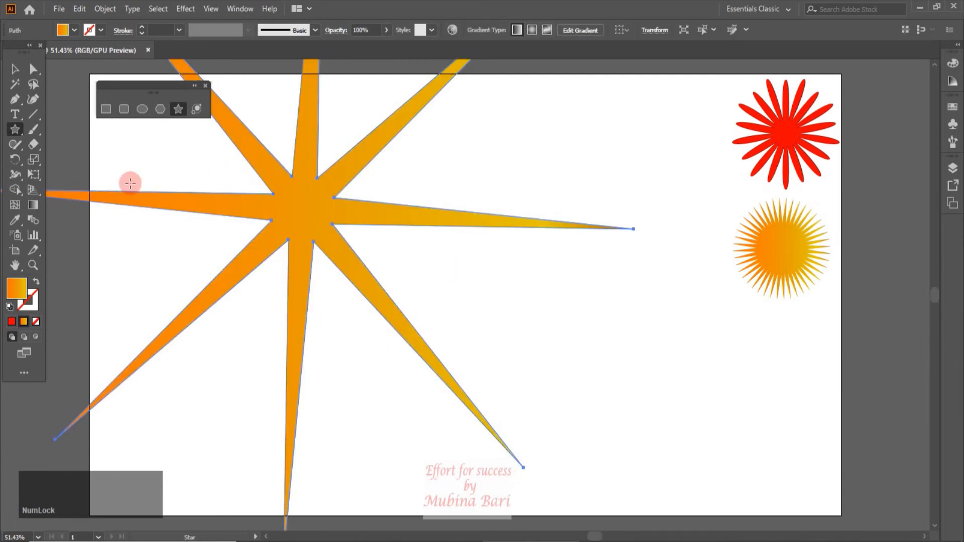
Step: Scale down the long-spiked star and place it below the orange-to-yellow many-pointed star
click(15, 69)
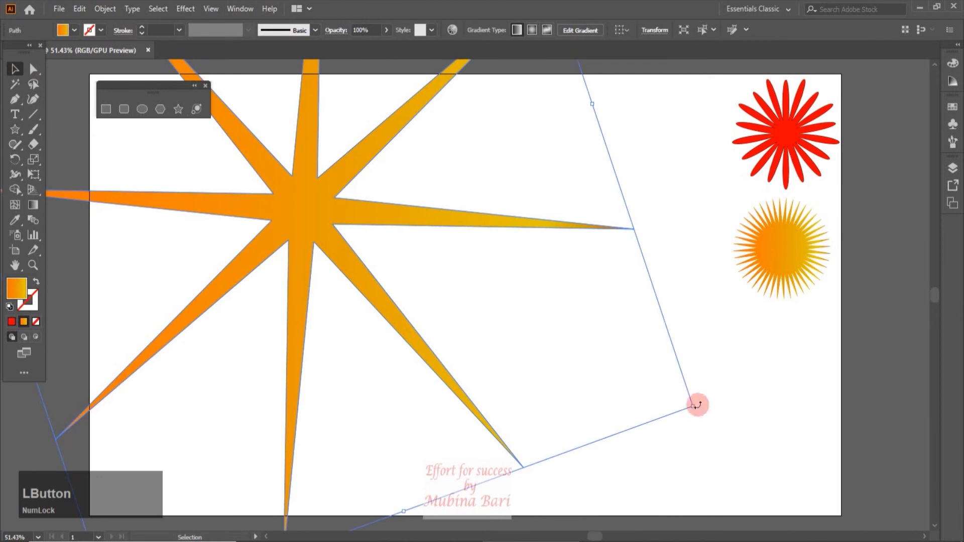
drag(693, 406, 181, 160)
drag(463, 204, 770, 389)
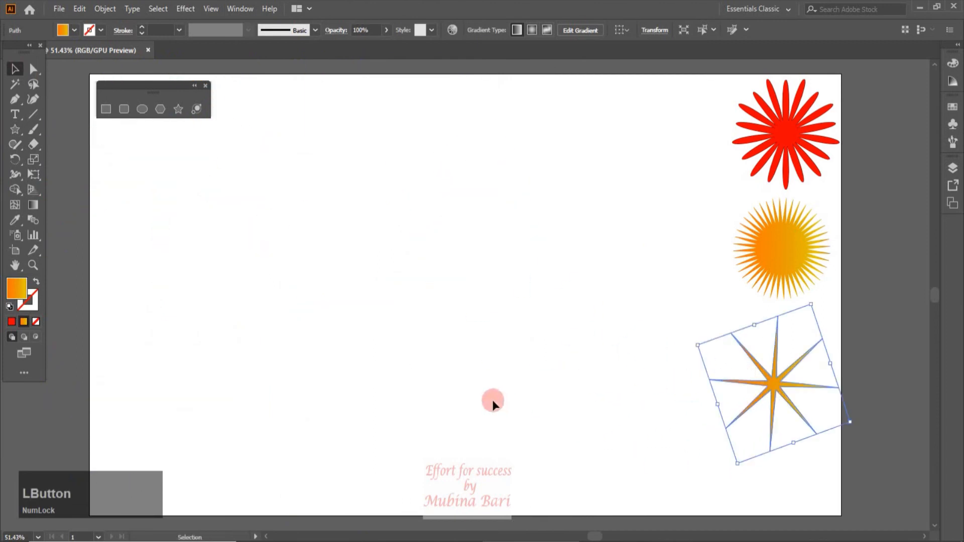
Step: Draw an eight-pointed star with aligned shoulders, about 800 by 800 px, on the left half of the artboard
click(178, 109)
drag(301, 224, 394, 329)
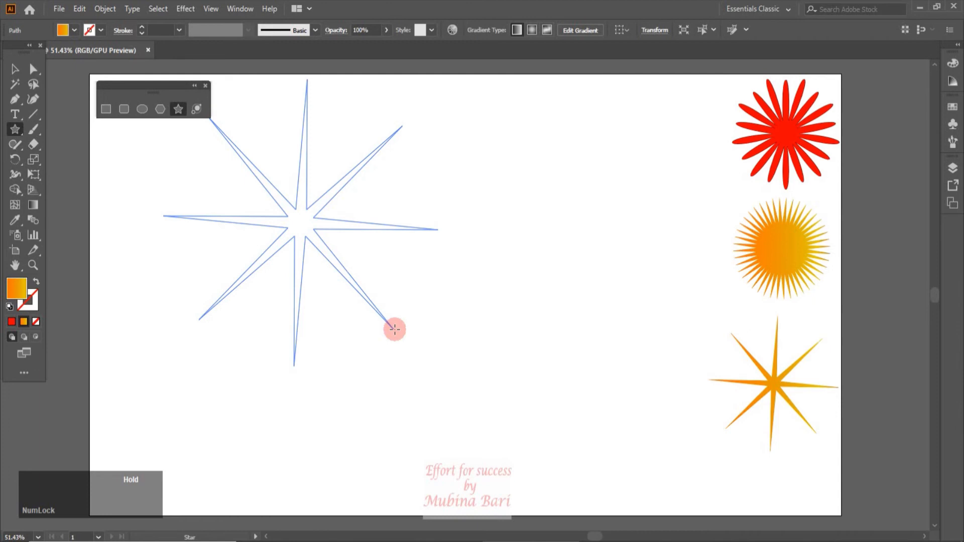
drag(394, 330, 395, 329)
key(alt)
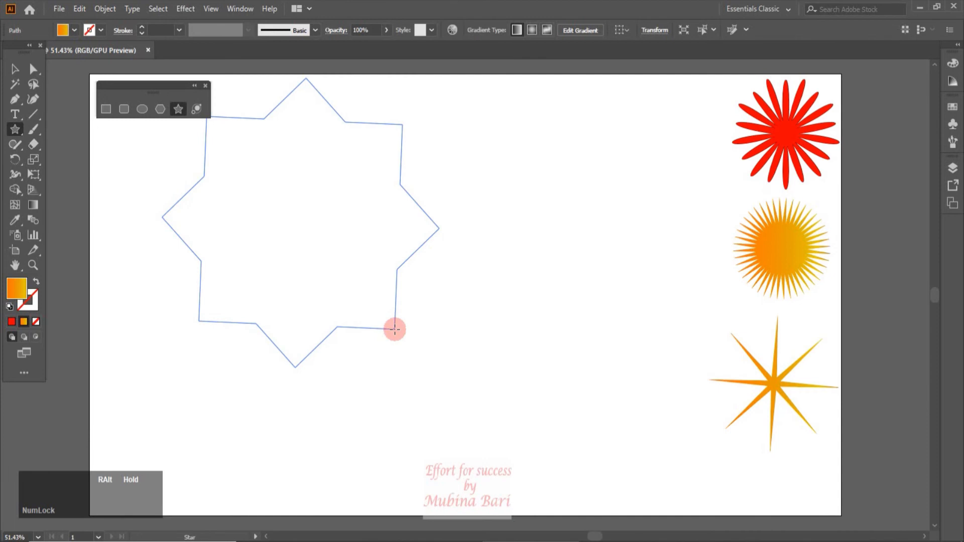
drag(394, 329, 457, 234)
Step: Fill the wide eight-pointed star with the light purple swatch and move it towards the artboard's centre
click(77, 29)
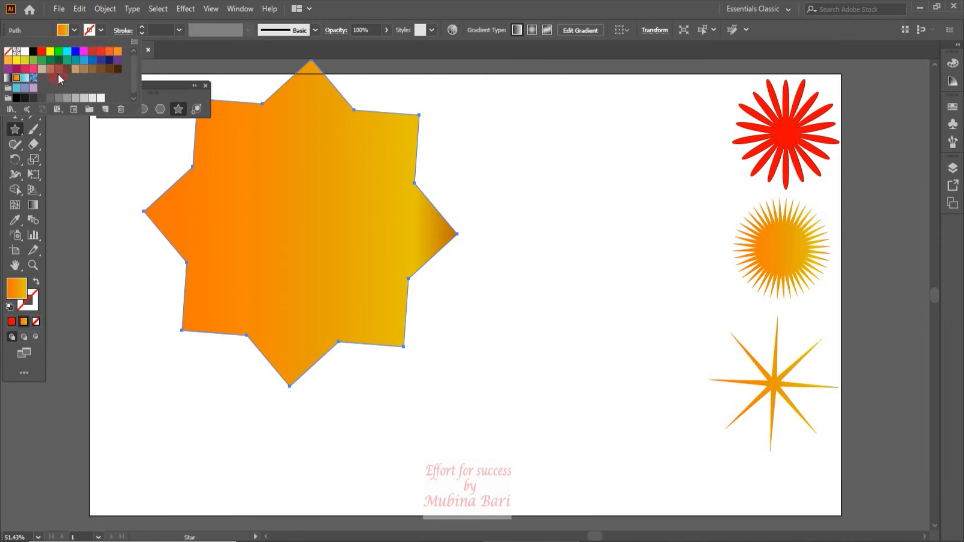
click(34, 88)
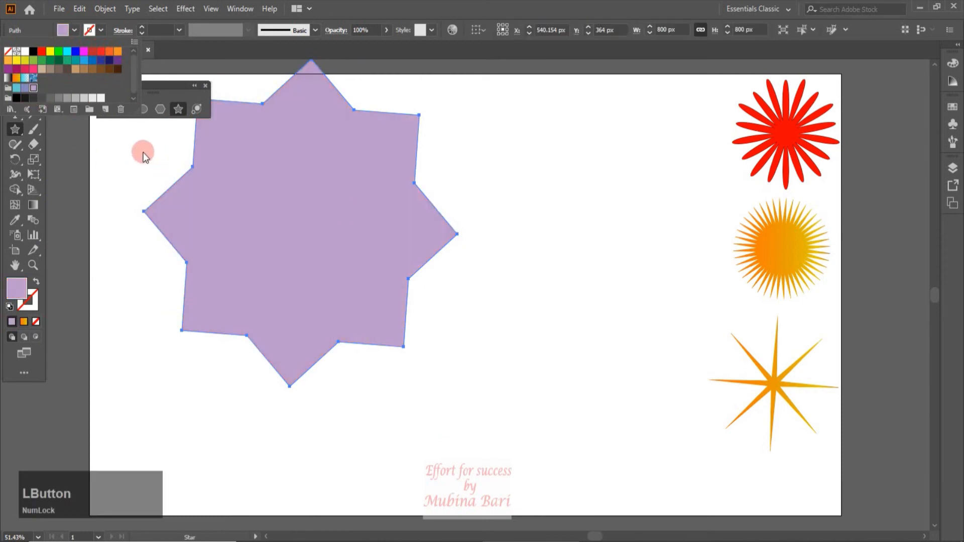
key(Escape)
drag(267, 233, 368, 302)
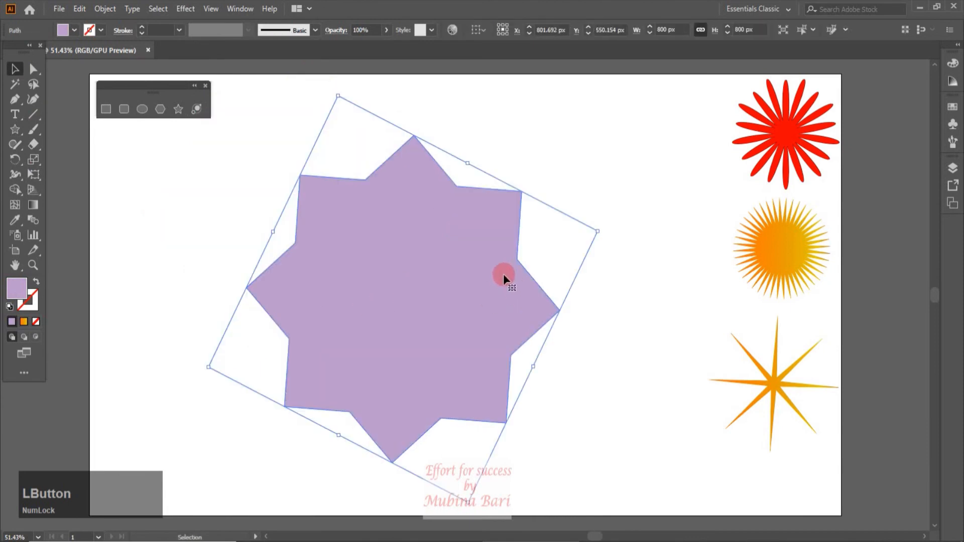
Step: Apply the Pucker & Bloat effect to the purple star with preview on and a bloat of 188%
click(185, 9)
mouse_move(221, 111)
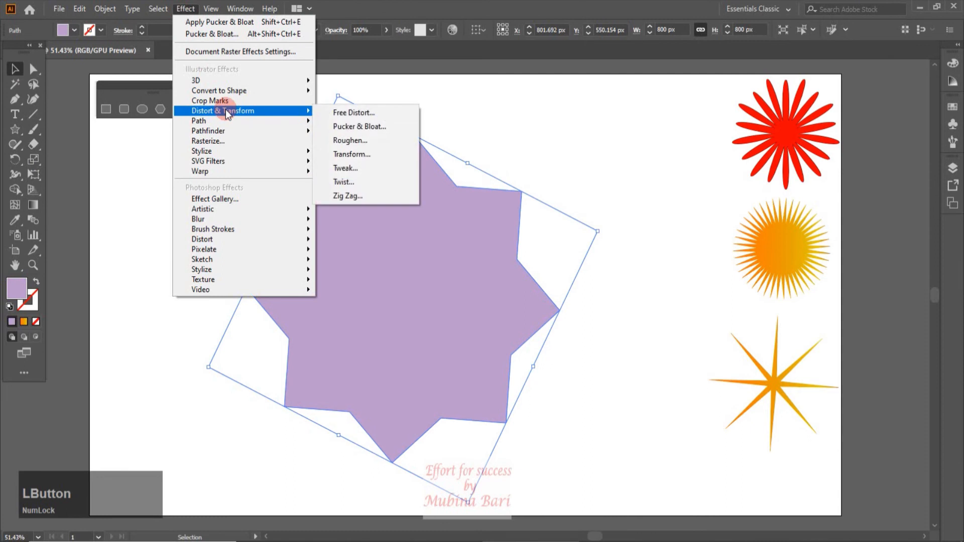
click(363, 128)
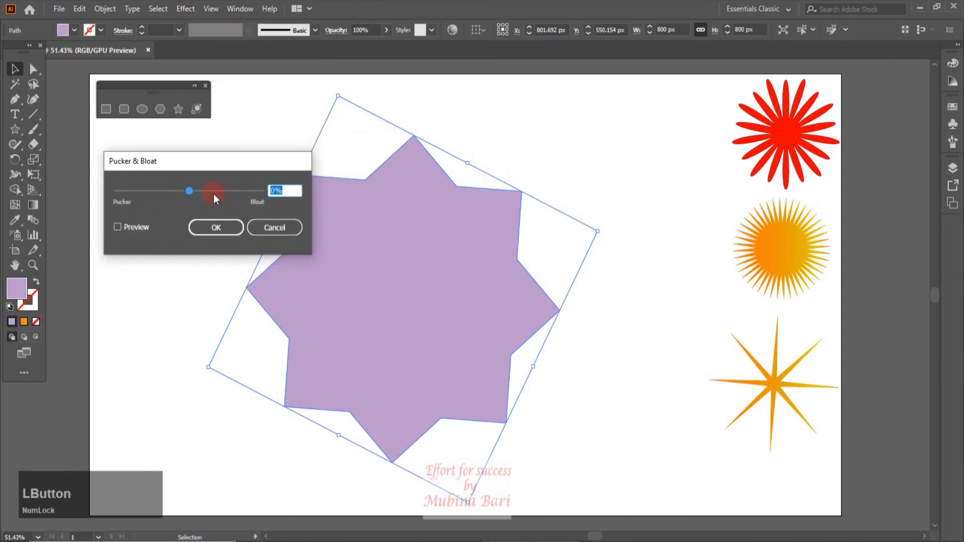
click(118, 226)
drag(188, 191, 229, 192)
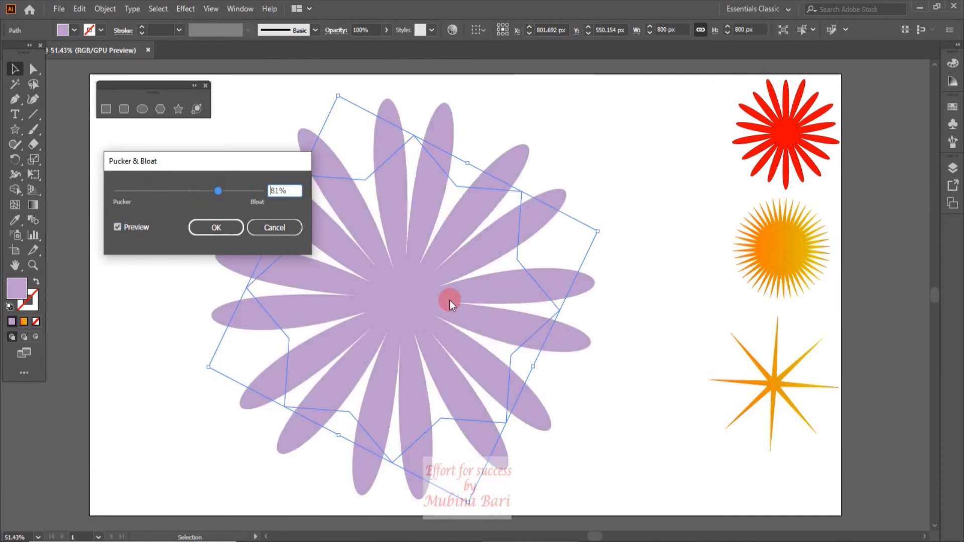
click(244, 189)
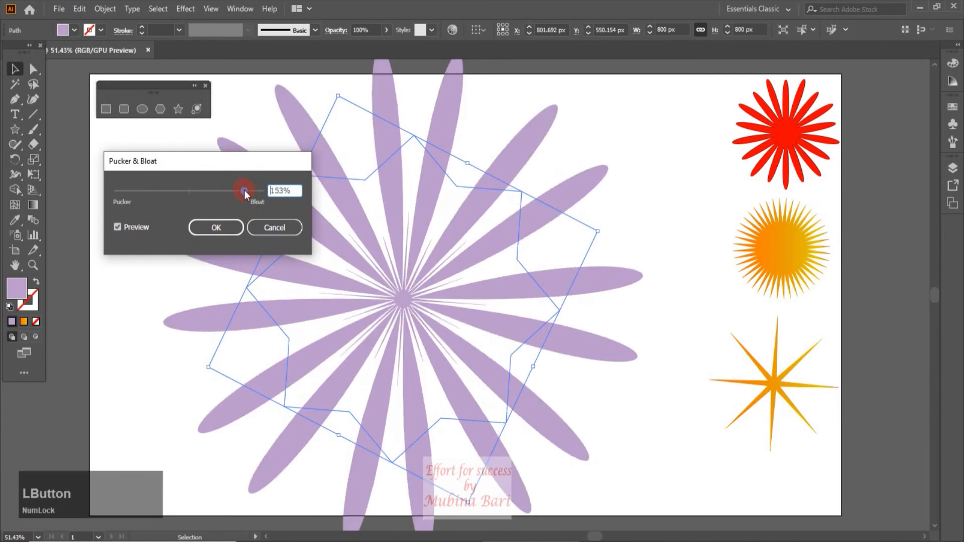
drag(251, 190, 257, 190)
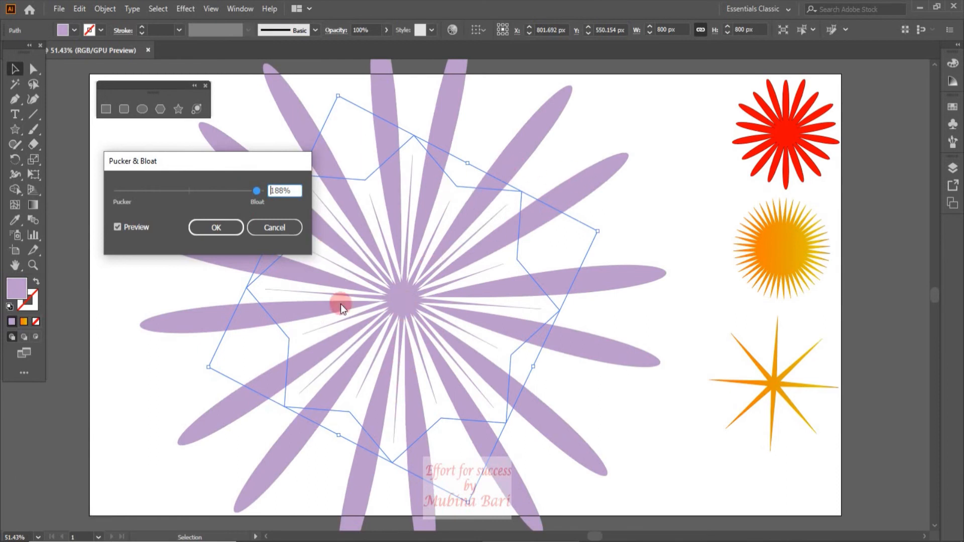
click(214, 227)
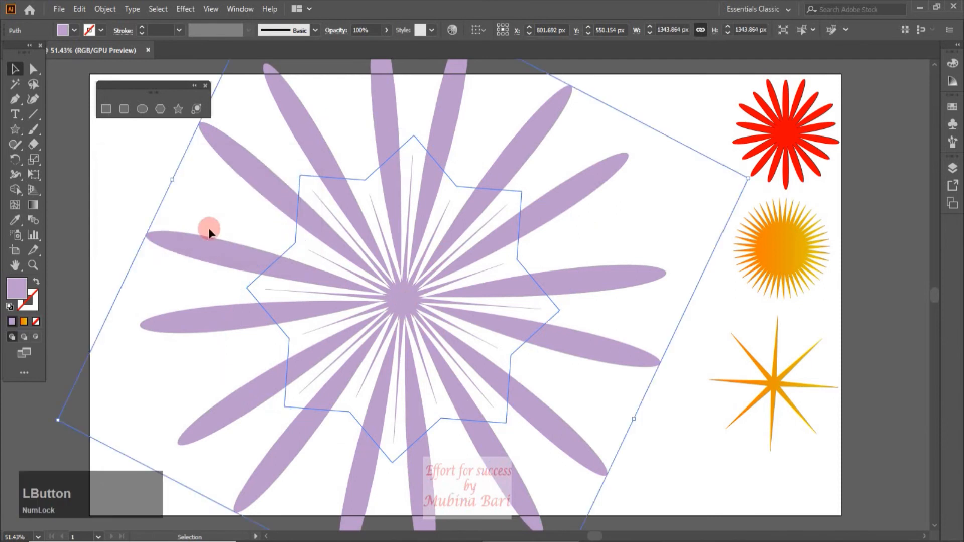
Step: Scale the purple flower proportionally to about 348 px wide and place it beside the red flower
key(shift)
drag(632, 416, 389, 197)
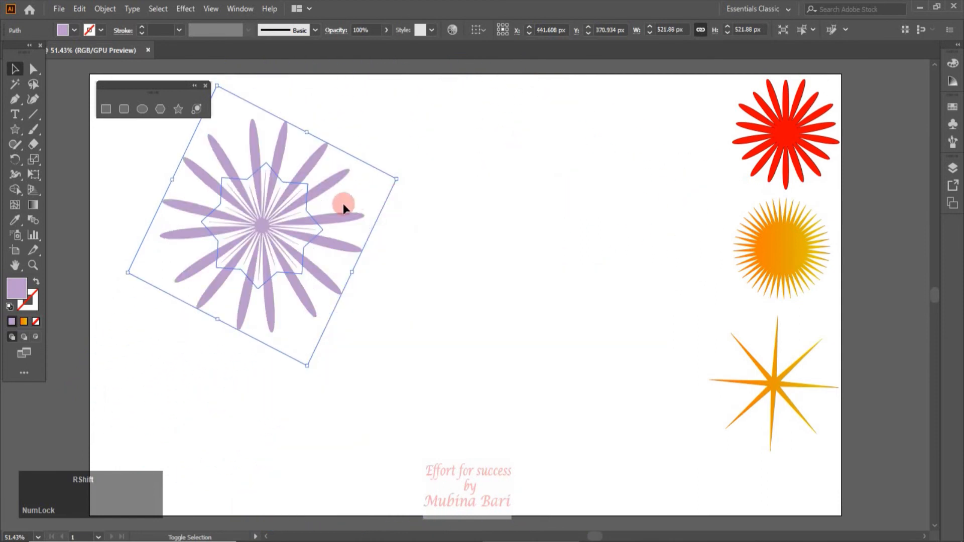
click(306, 363)
drag(307, 363, 693, 136)
click(471, 201)
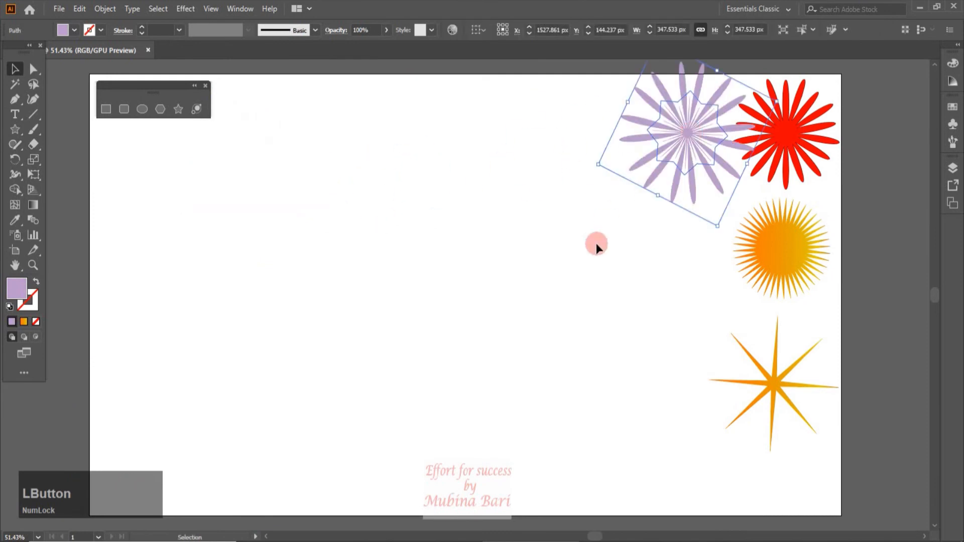
click(592, 342)
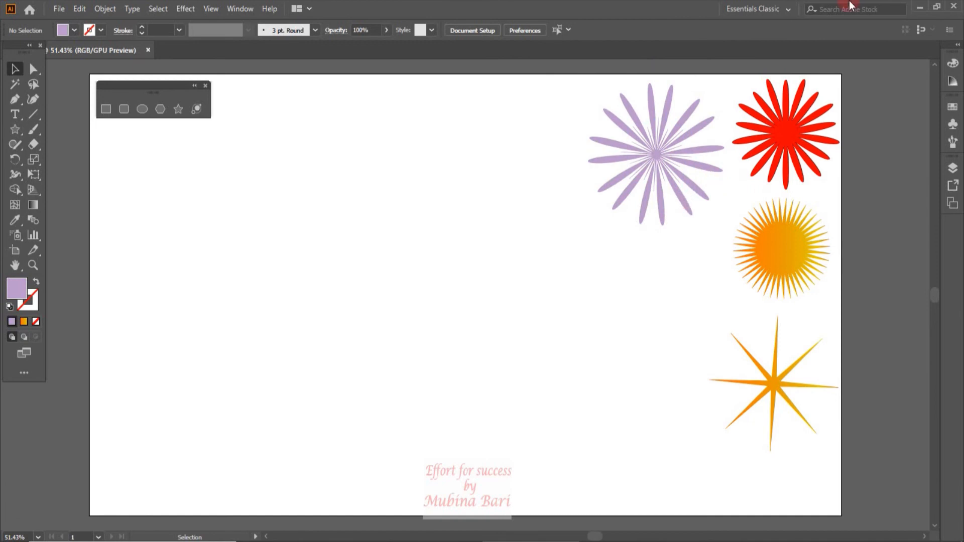
Step: Create an eight-pointed star by exact values with Radius 1 of 306.5402 px and Radius 2 of 130.5246 px
click(179, 109)
click(387, 293)
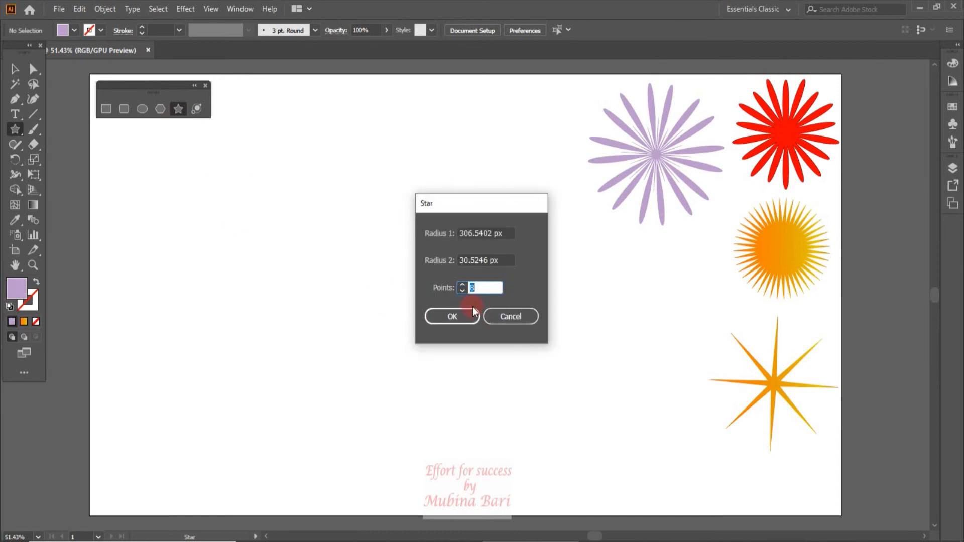
click(473, 311)
click(461, 260)
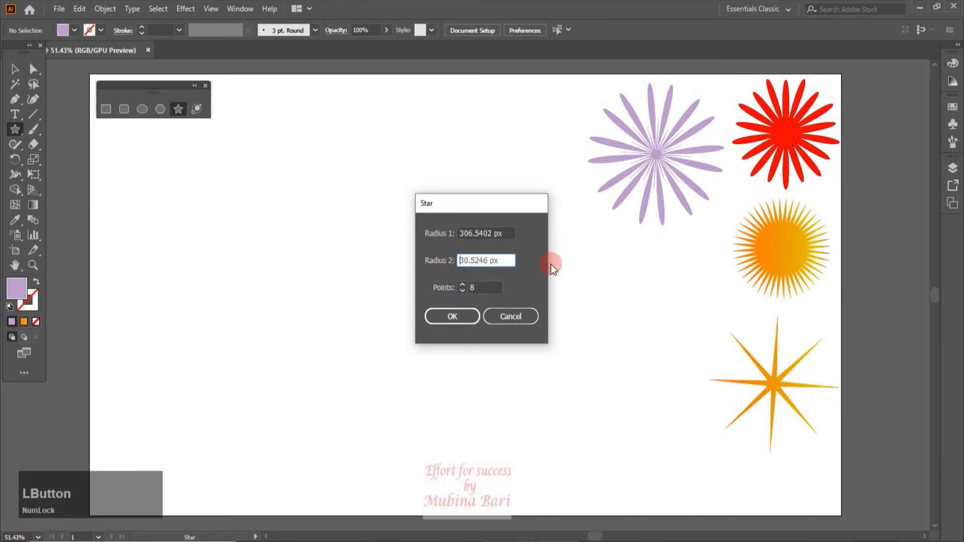
text(1)
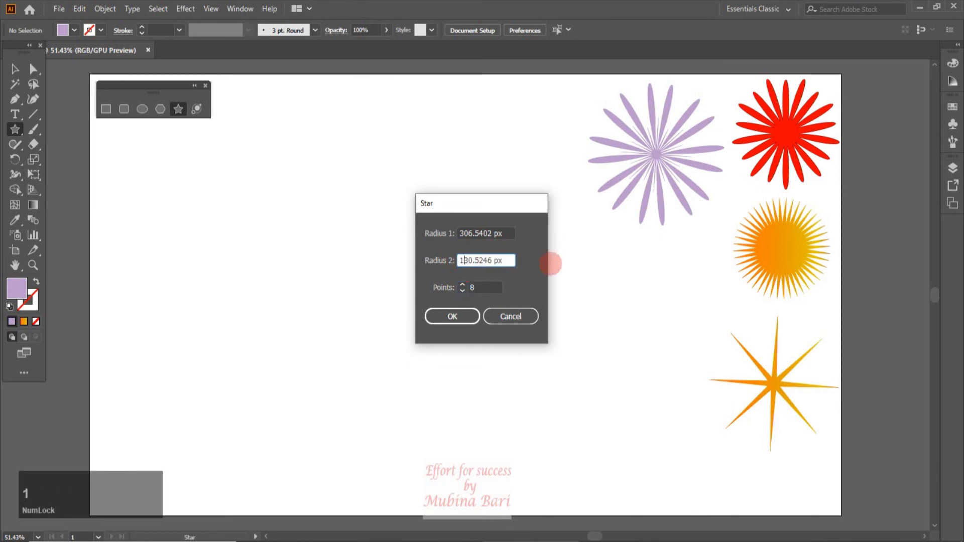
click(468, 318)
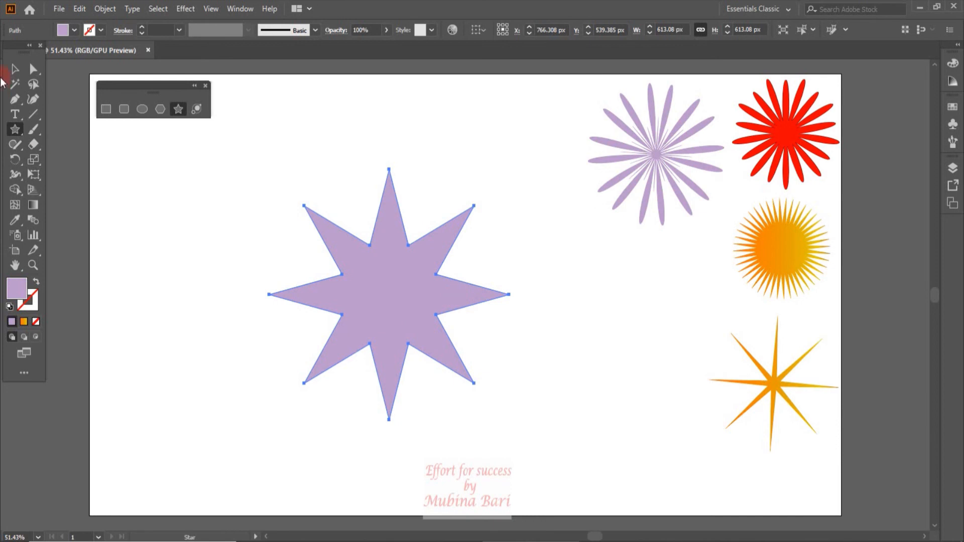
Step: Compare the shape properties offered for the purple eight-pointed star with those of the red polygon flower
click(15, 69)
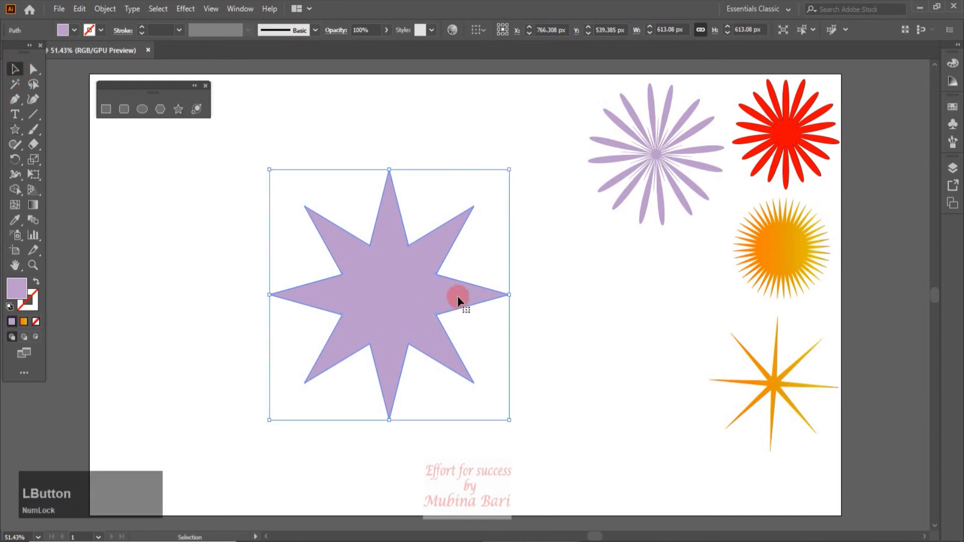
click(121, 117)
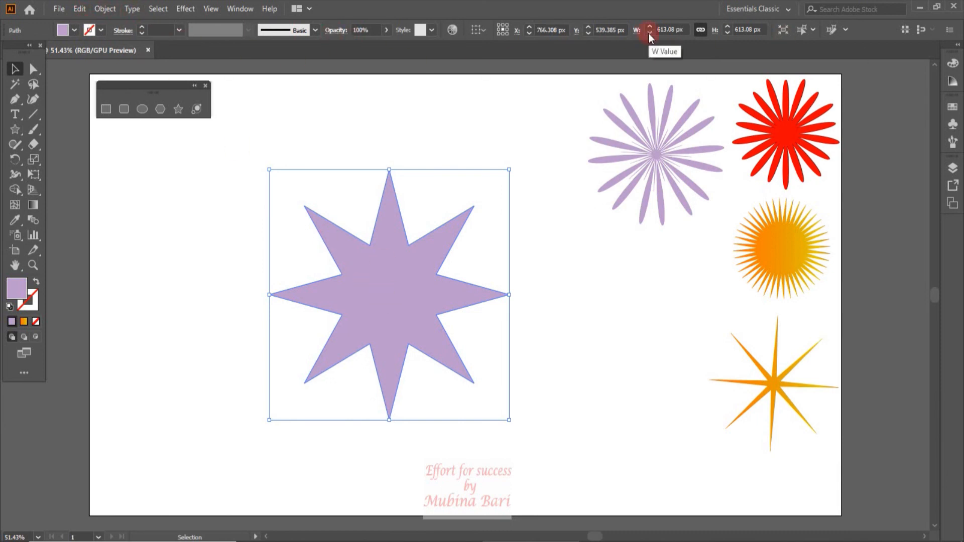
click(793, 148)
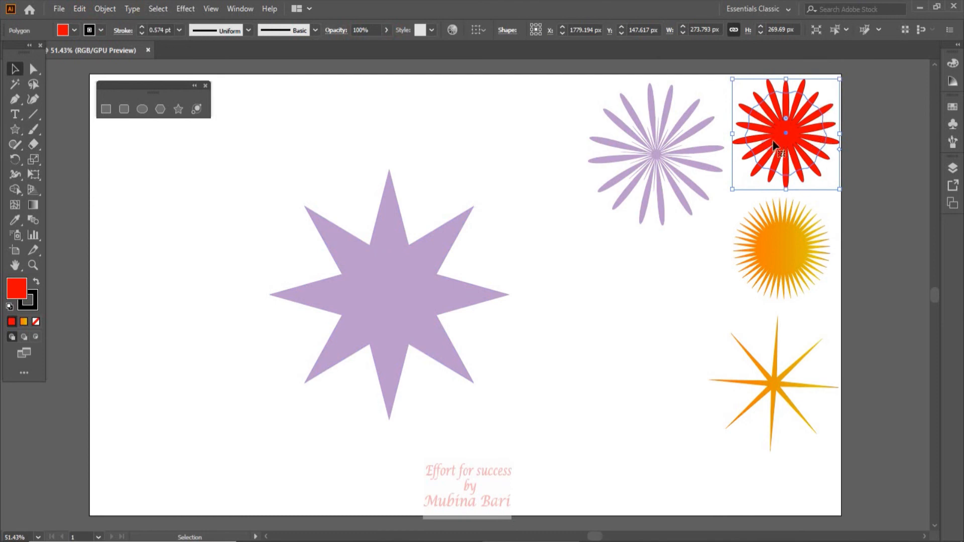
click(501, 33)
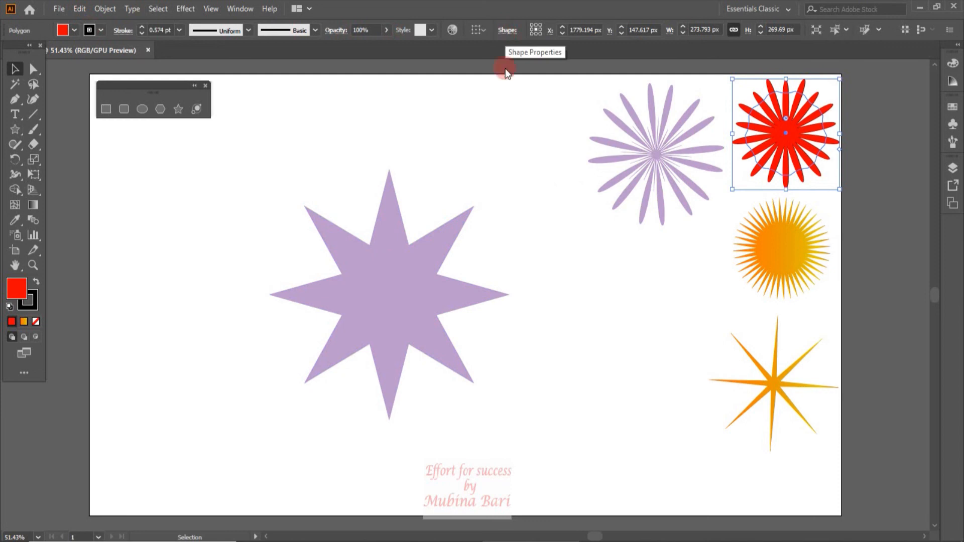
Step: Examine the corner style, radius and rounding options available for the purple eight-pointed star's anchor points
click(412, 266)
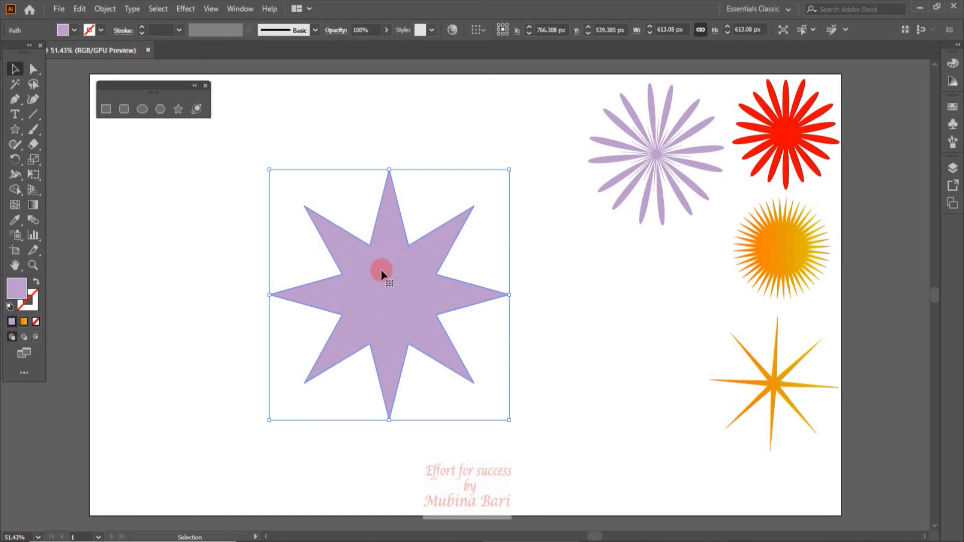
click(34, 69)
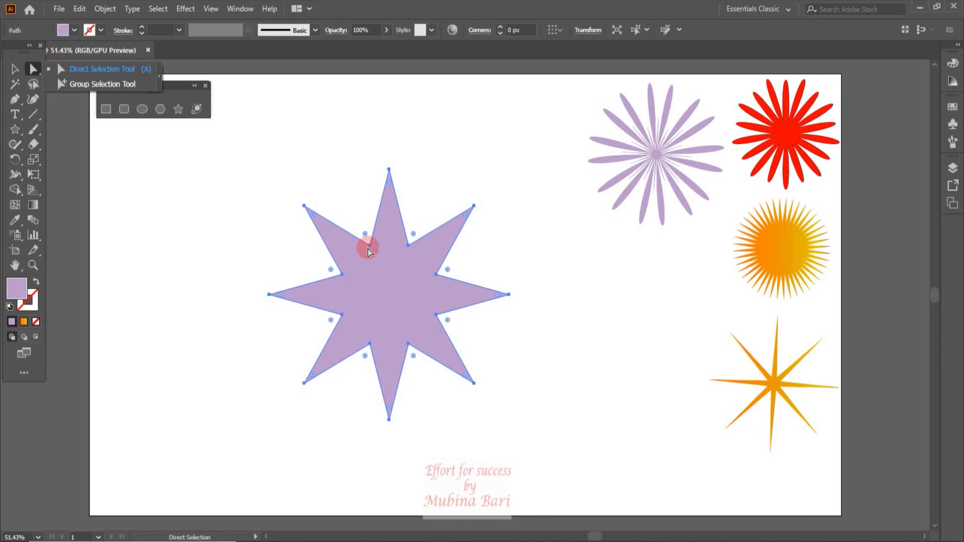
click(480, 31)
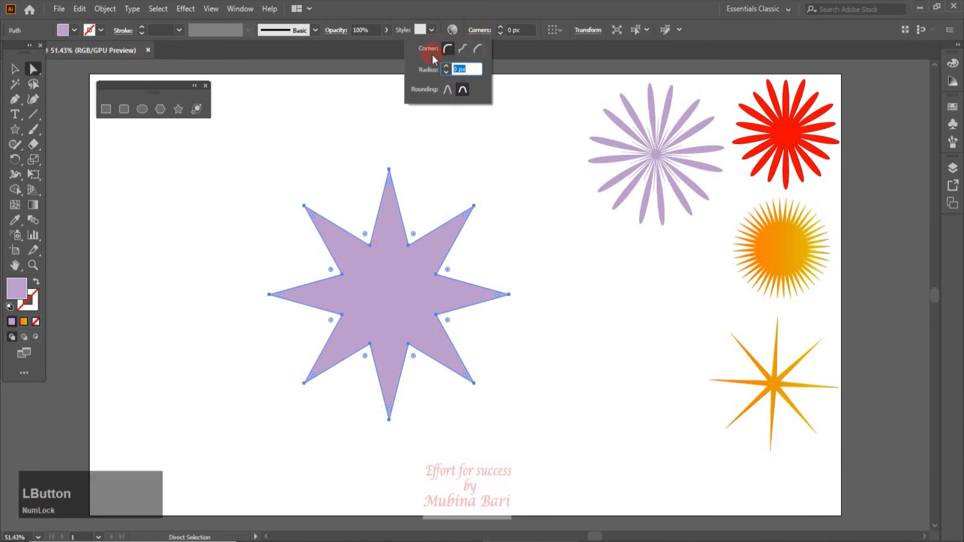
click(447, 49)
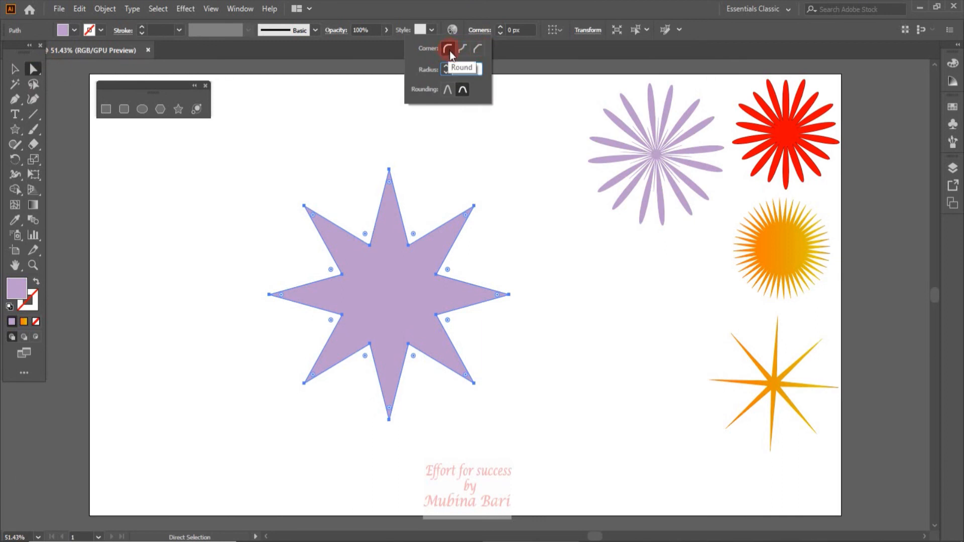
click(459, 50)
click(475, 50)
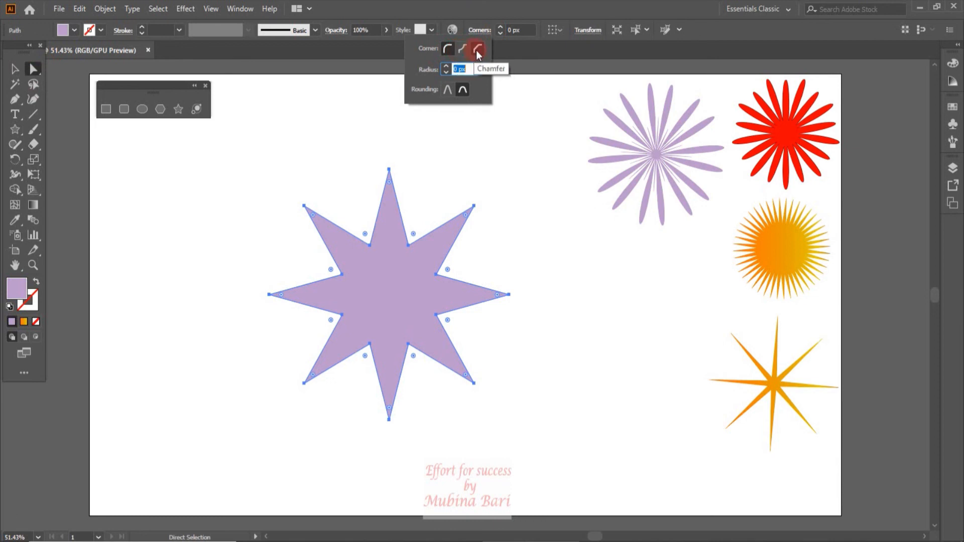
click(445, 92)
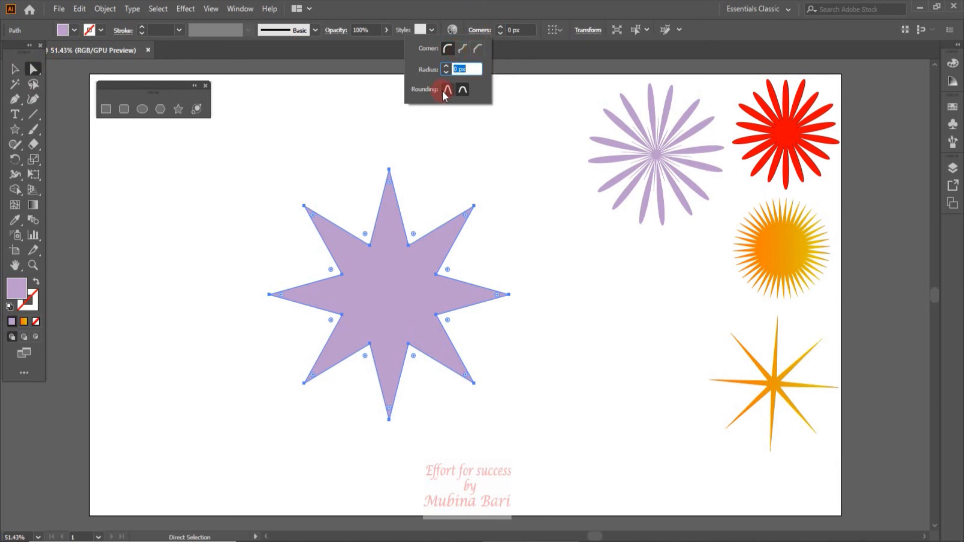
click(458, 92)
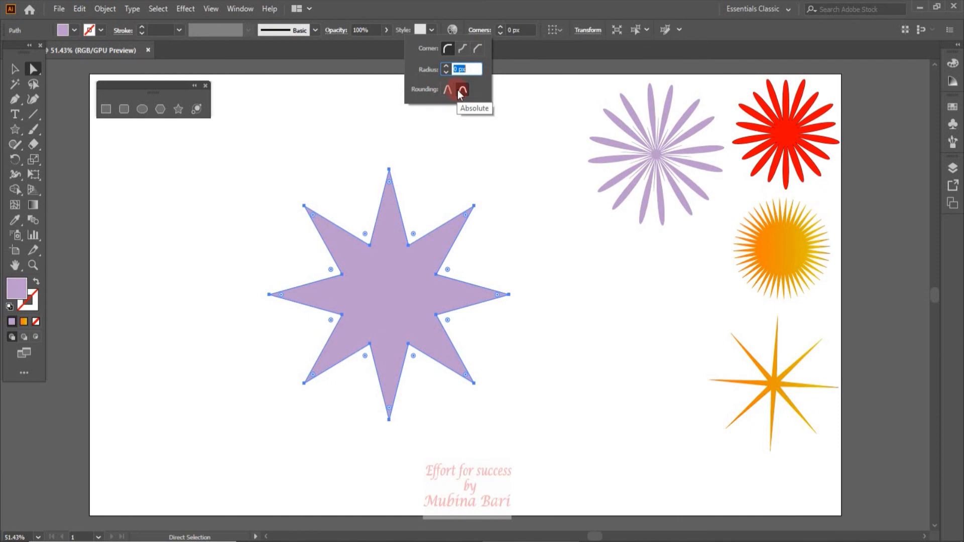
click(445, 73)
click(477, 68)
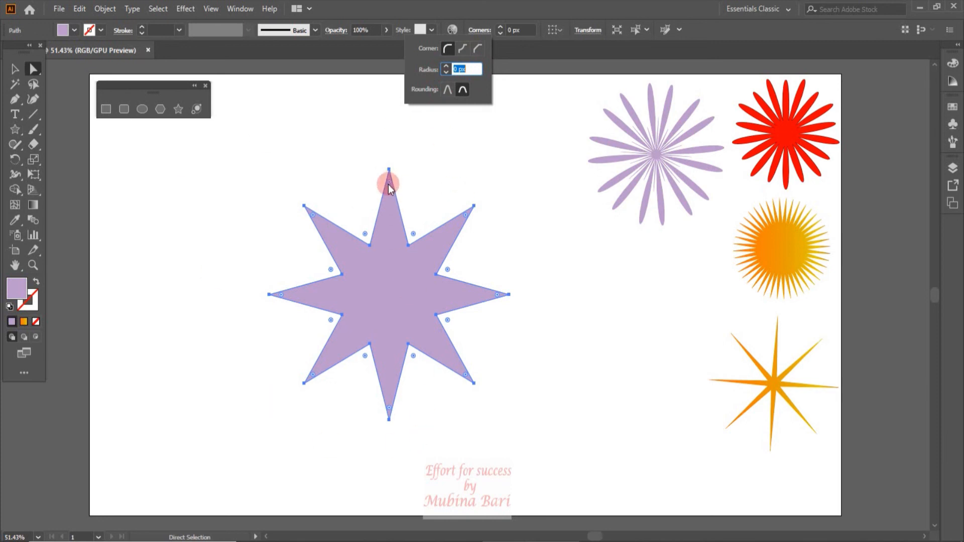
Step: Round all corners of the purple star with its live corner handles to a radius of about 38 px
drag(387, 185, 387, 226)
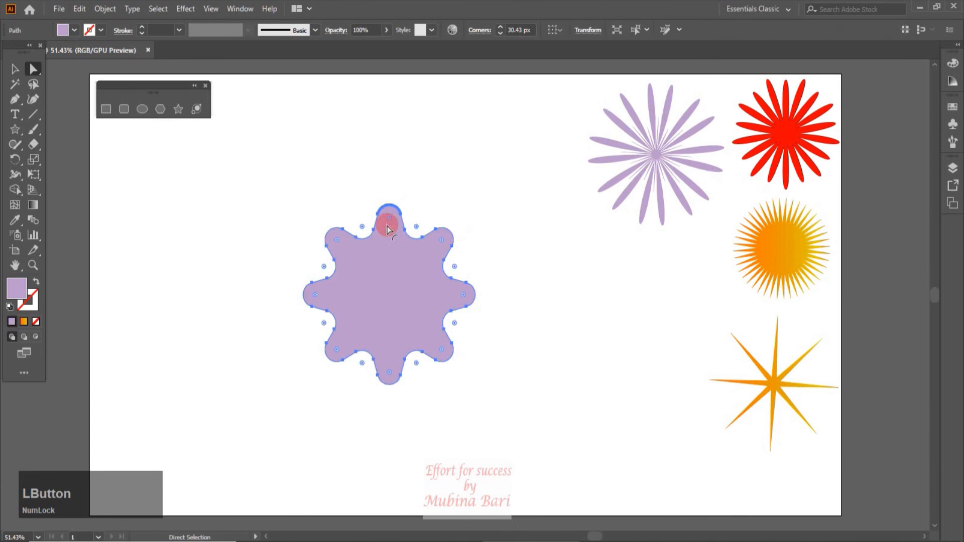
click(460, 438)
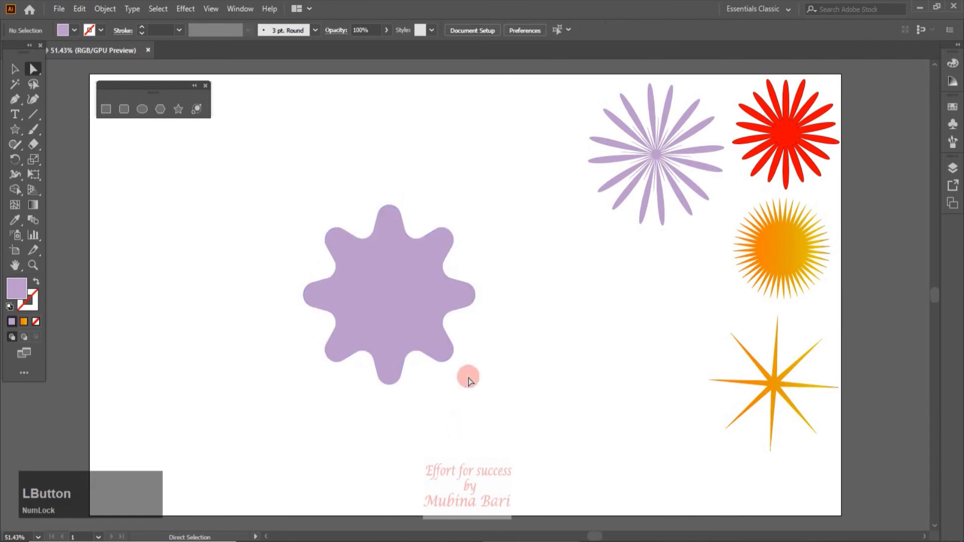
click(421, 301)
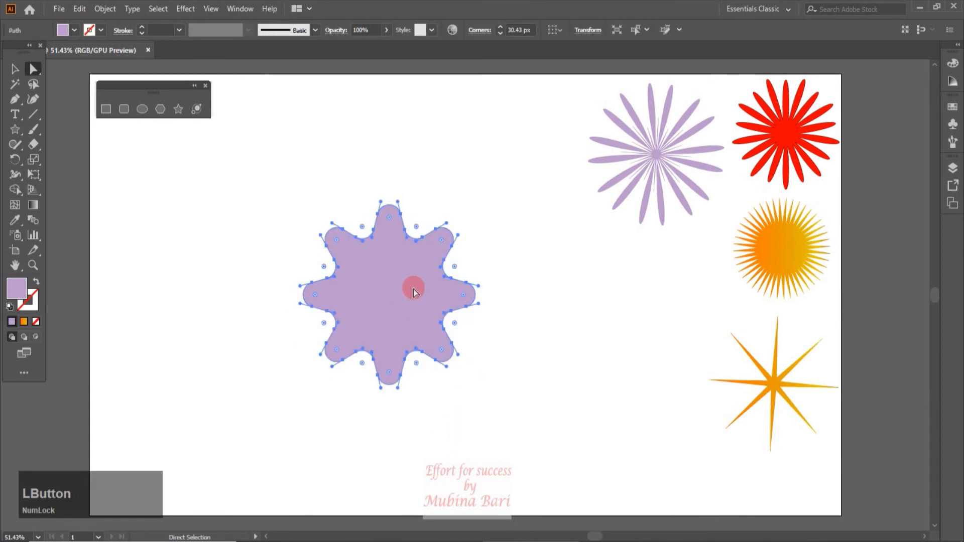
mouse_move(325, 327)
mouse_down()
mouse_move(345, 311)
mouse_move(312, 326)
mouse_up()
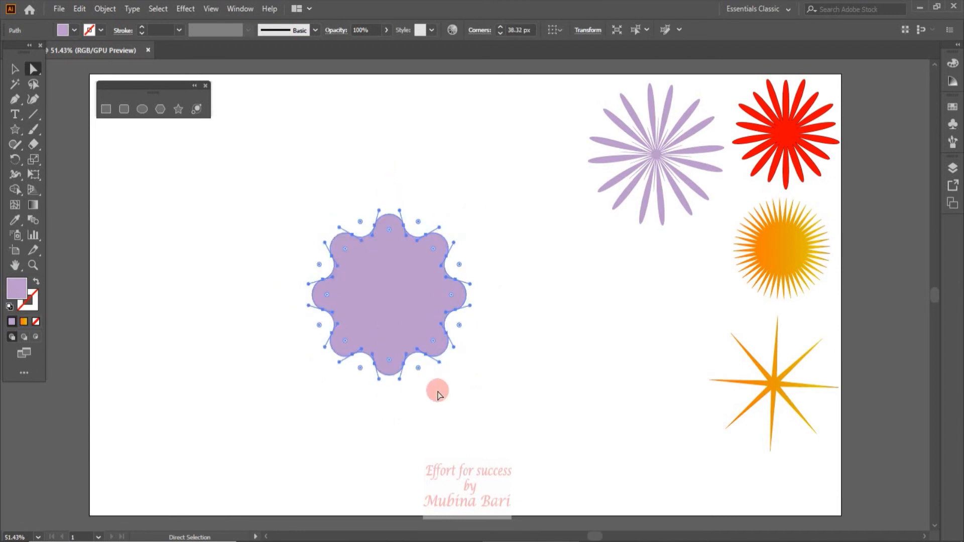
click(435, 390)
click(385, 312)
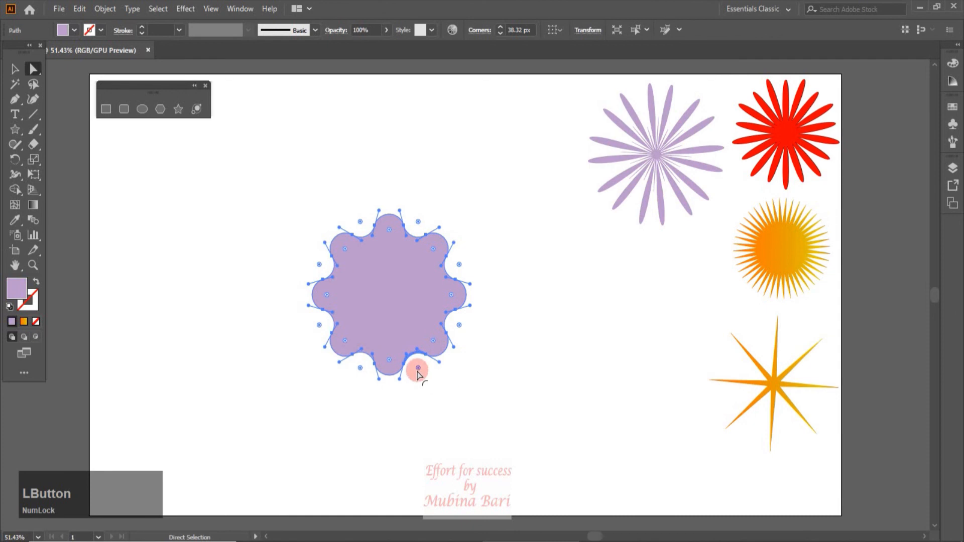
Step: Scale the rounded purple shape to about 228 px wide below the purple flower and fill it with bright blue
click(14, 68)
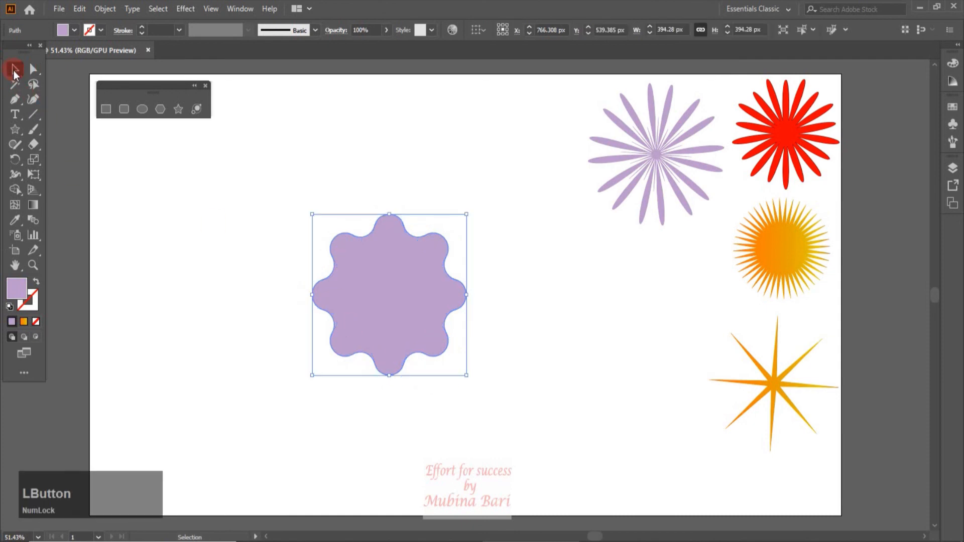
drag(466, 376, 401, 297)
drag(372, 265, 679, 300)
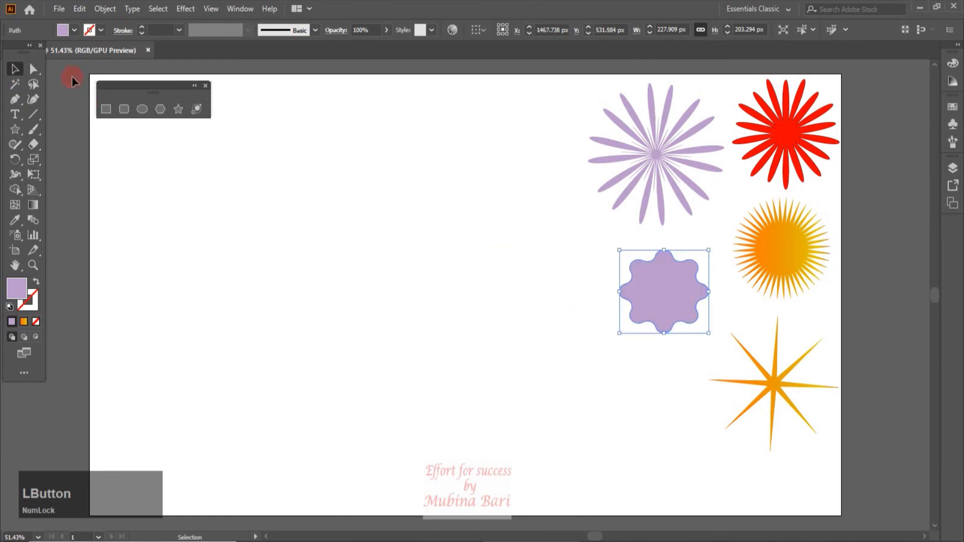
click(72, 31)
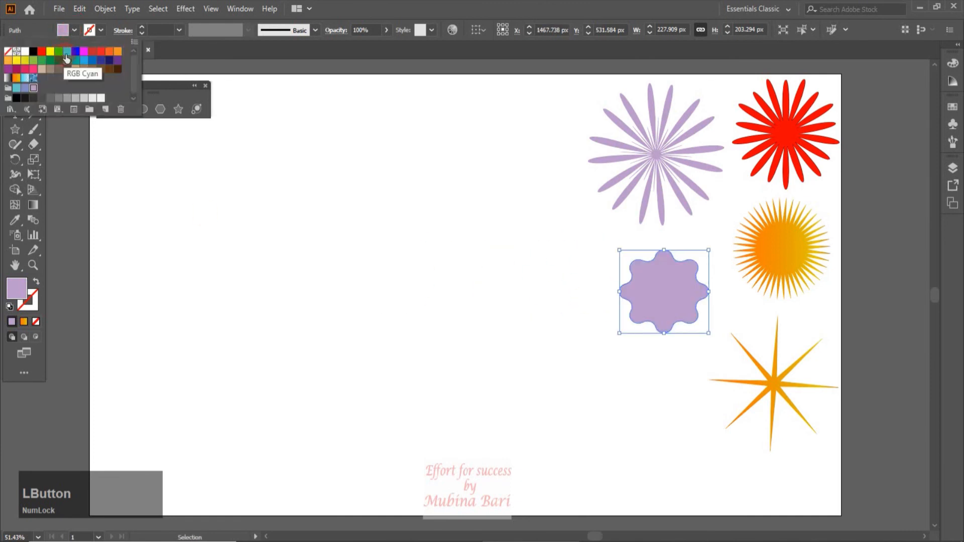
click(75, 52)
Step: Create an eight-pointed star by exact values with Radius 1 of 221.0518 px and Radius 2 of 122.0119 px
click(178, 109)
click(383, 261)
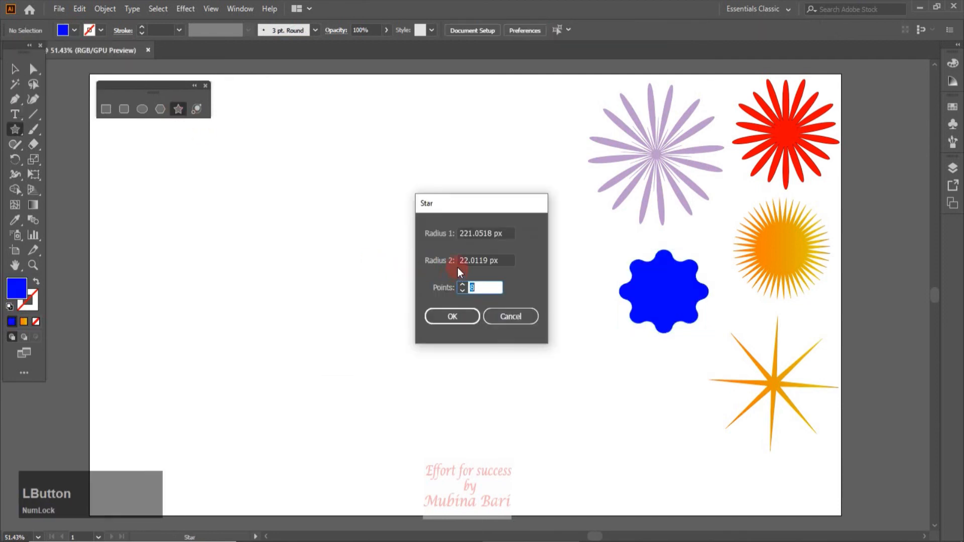
click(461, 259)
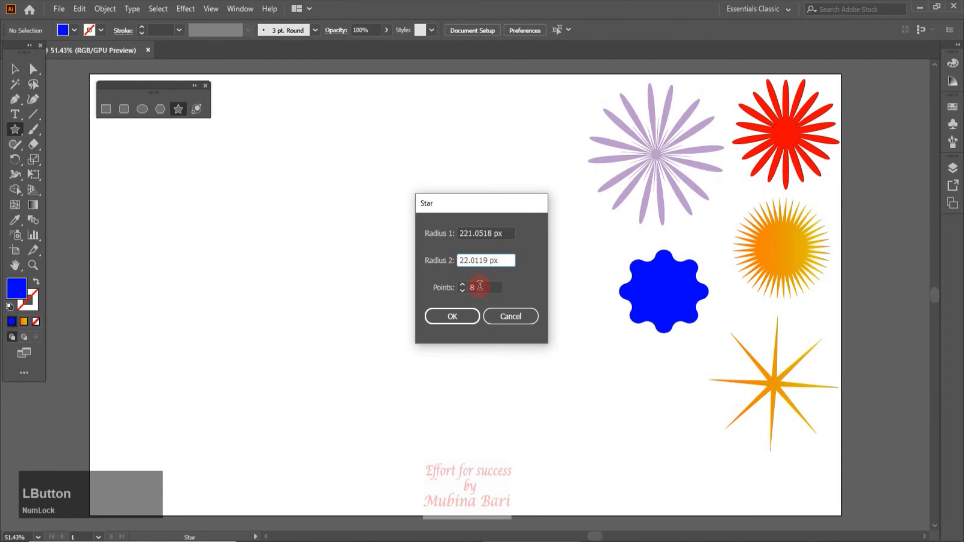
text(1)
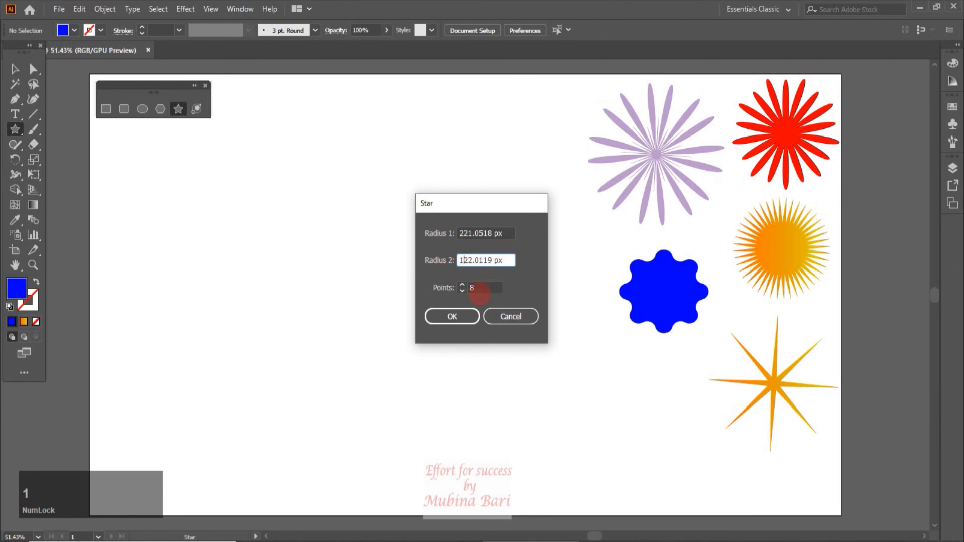
click(462, 317)
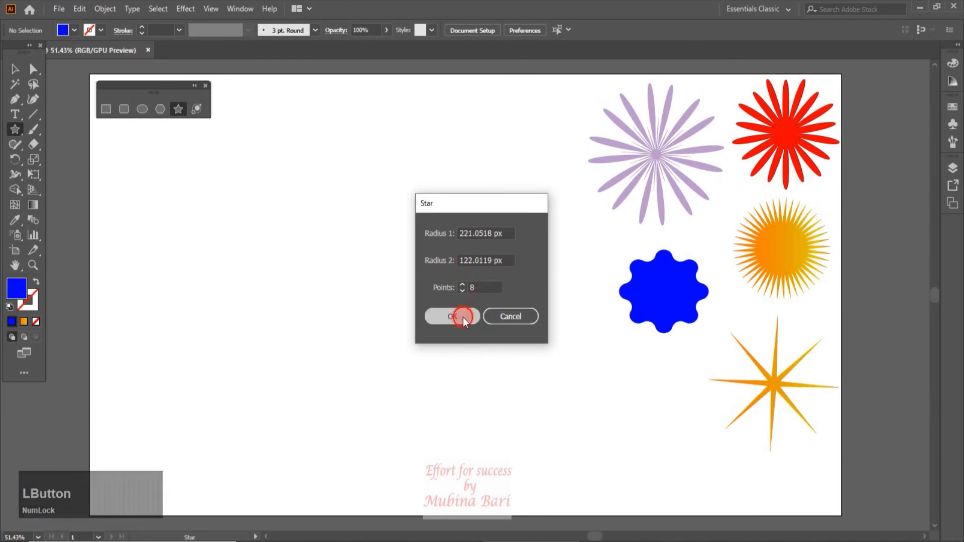
Step: Round all corners of the blue star to a radius of about 36 px and fill it with orange
click(28, 74)
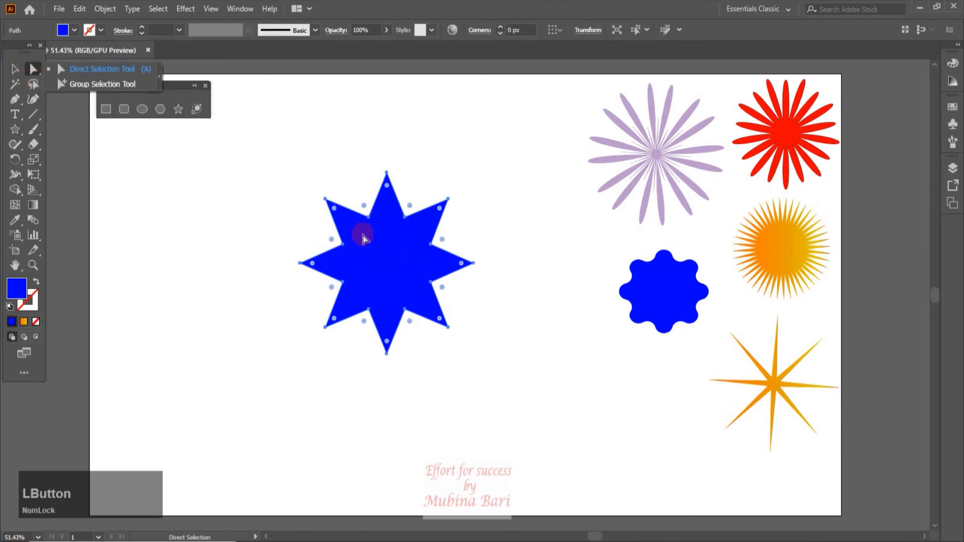
drag(332, 243, 299, 222)
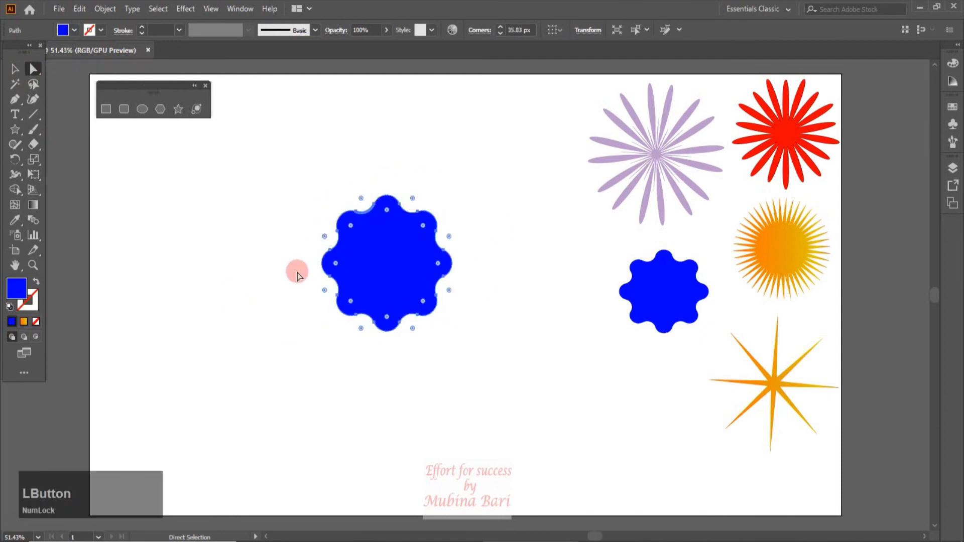
click(74, 30)
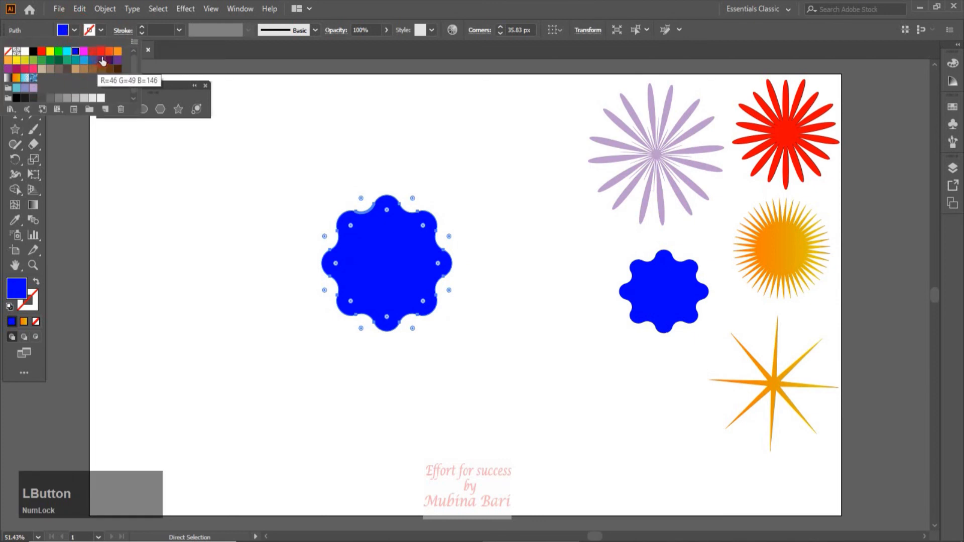
click(116, 52)
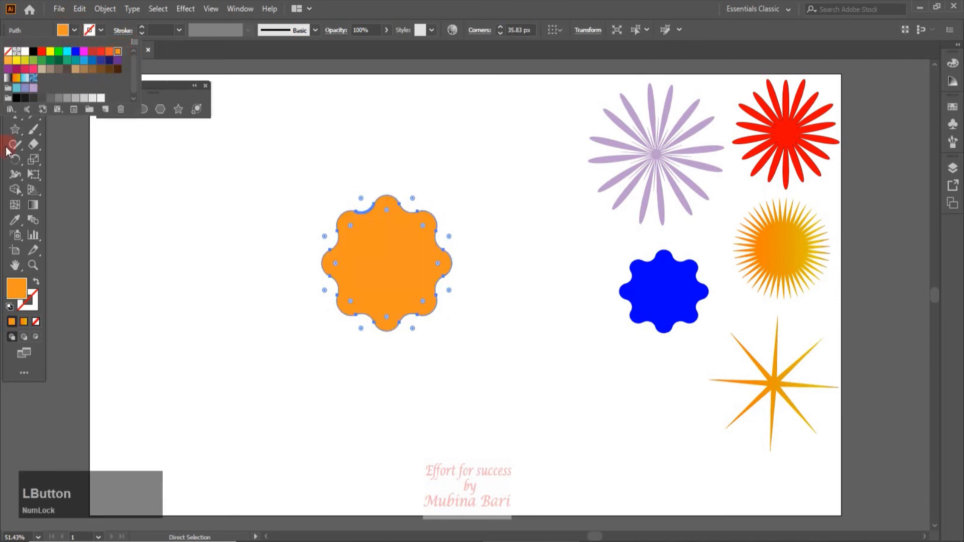
Step: Change the orange shape's corner style to inverted round and deselect it
click(477, 31)
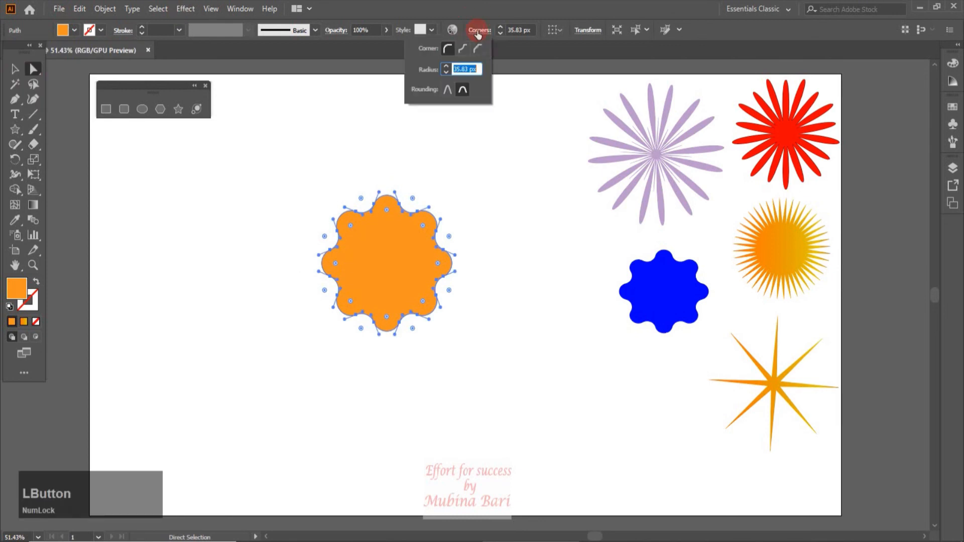
click(463, 54)
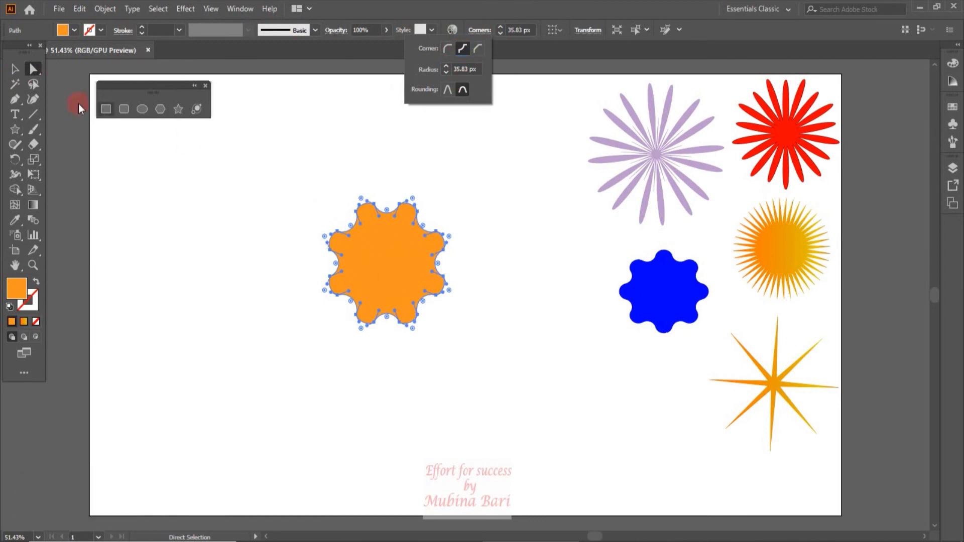
click(15, 70)
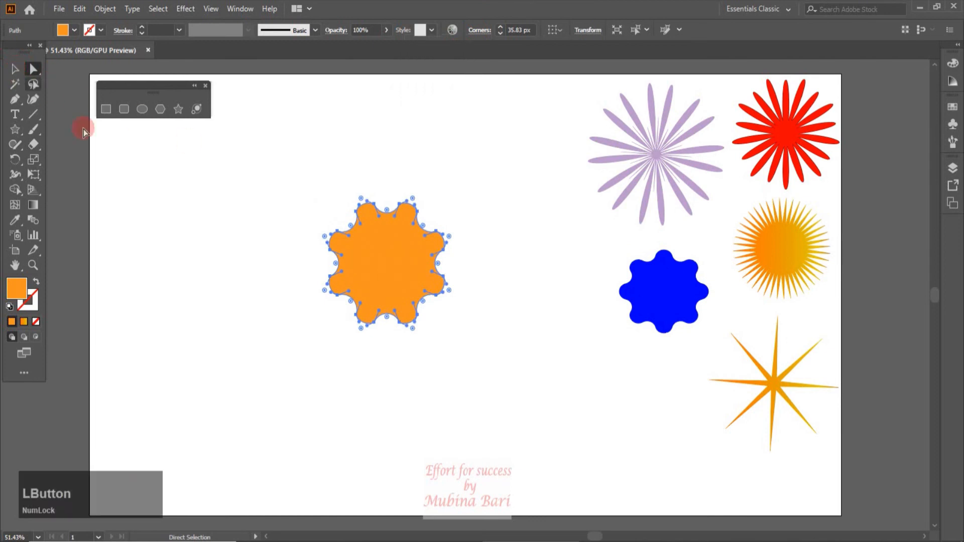
click(196, 216)
Step: Apply the Pucker & Bloat effect towards Bloat to the orange shape with preview on, and place it beside the purple flower
click(16, 69)
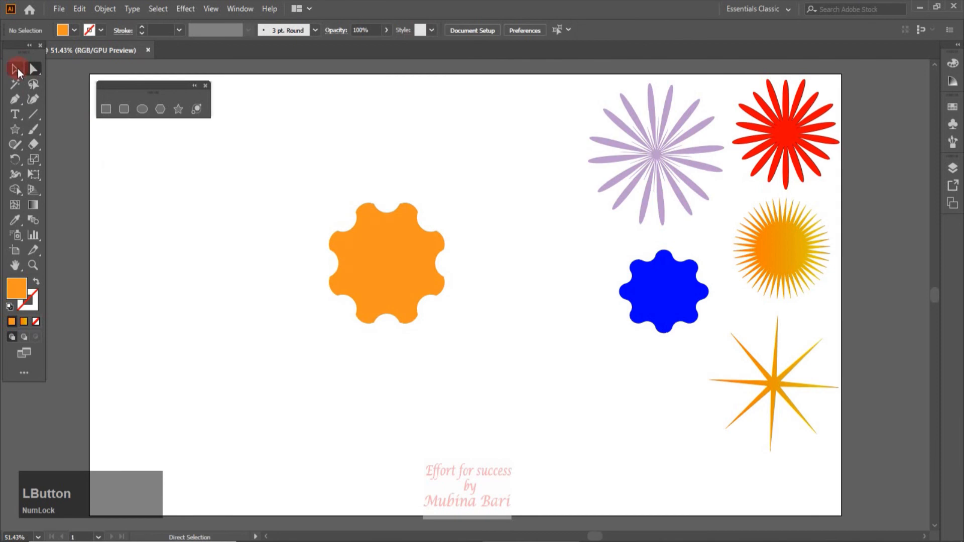
click(389, 269)
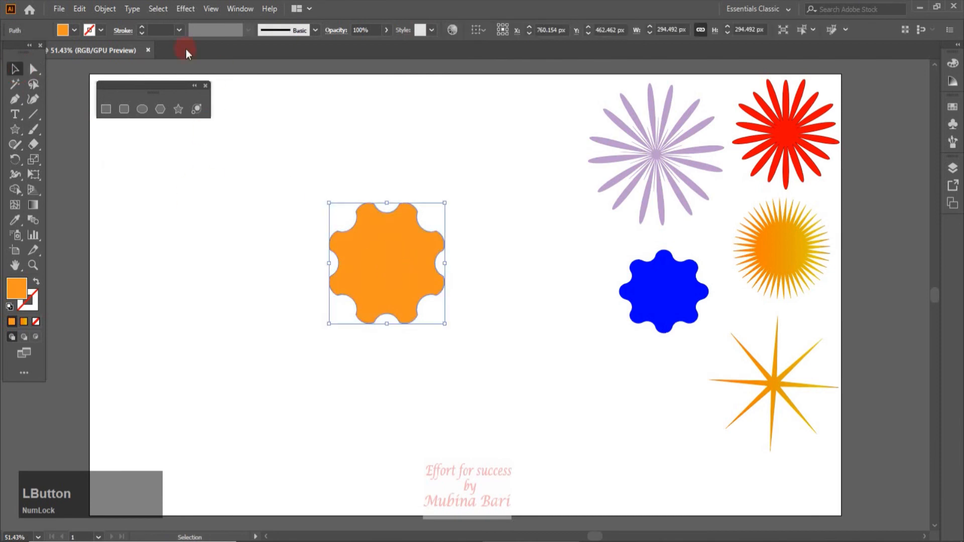
click(184, 10)
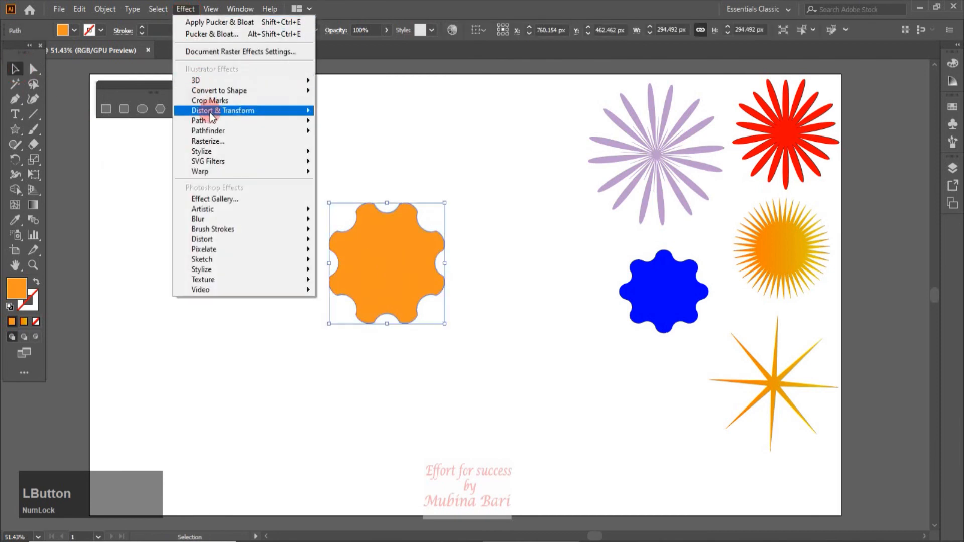
mouse_move(211, 116)
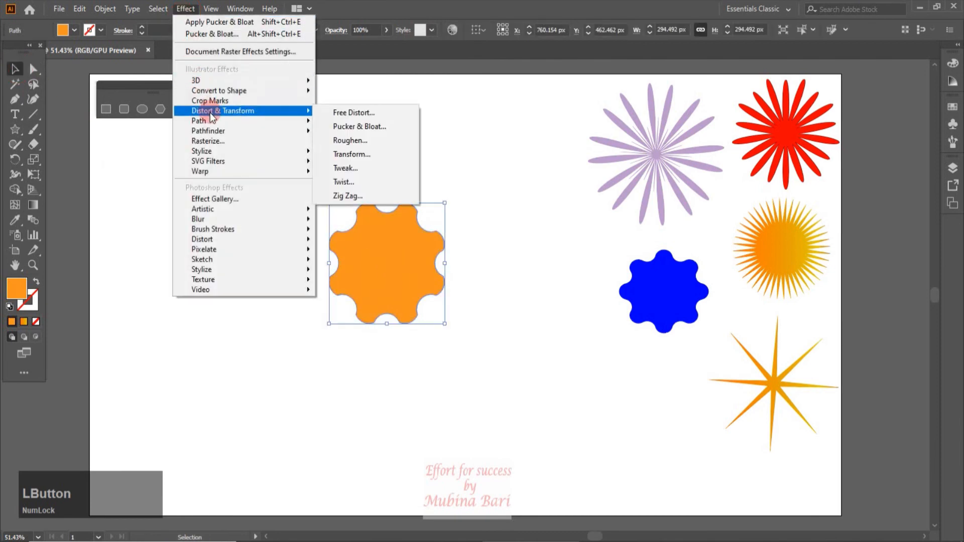
click(361, 127)
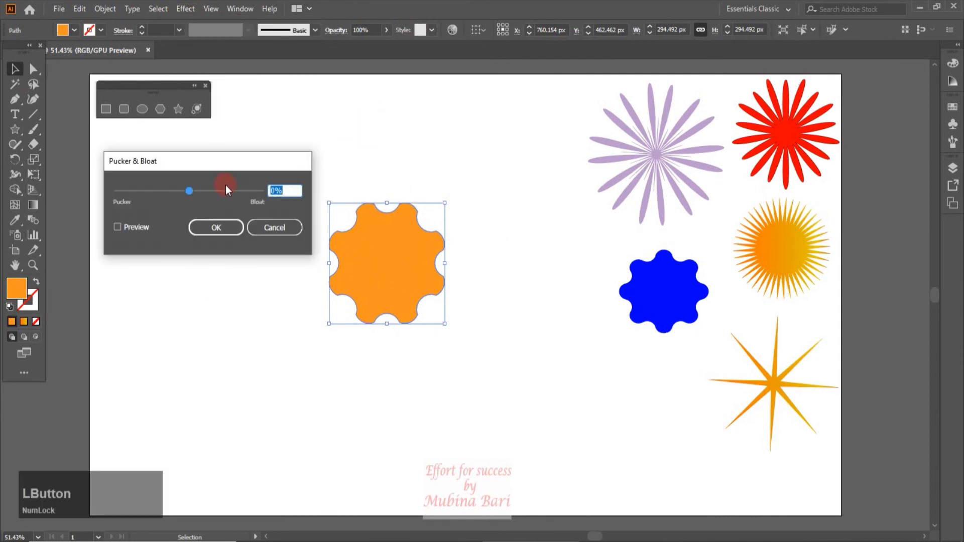
click(117, 227)
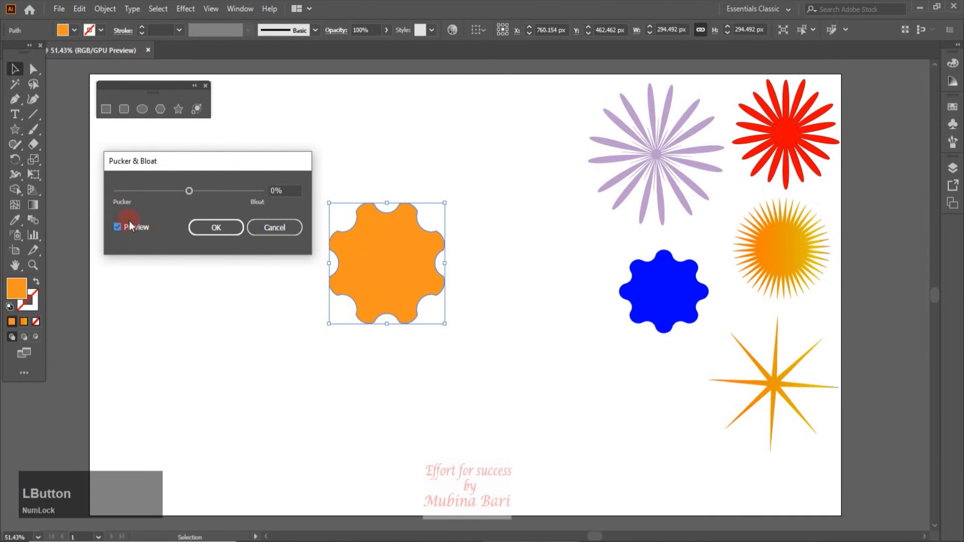
click(233, 190)
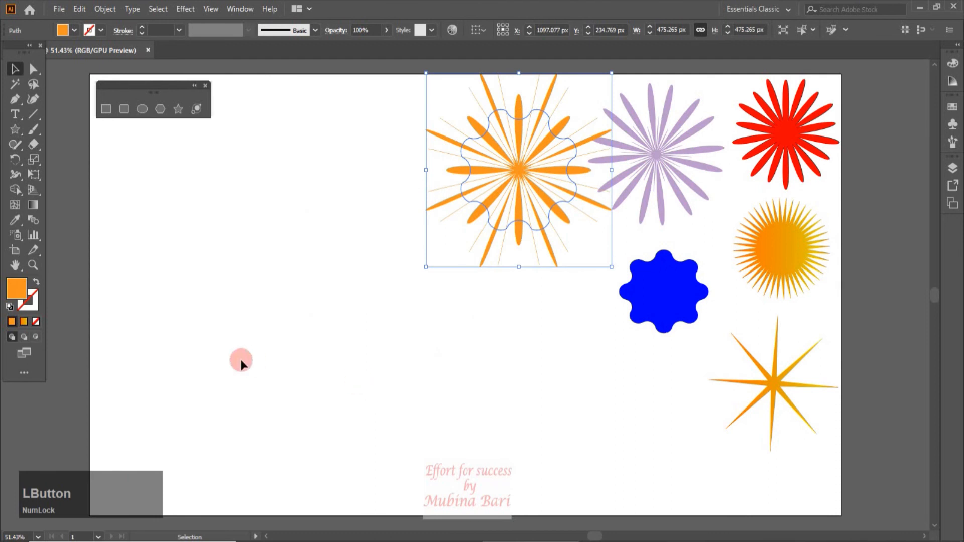
click(225, 149)
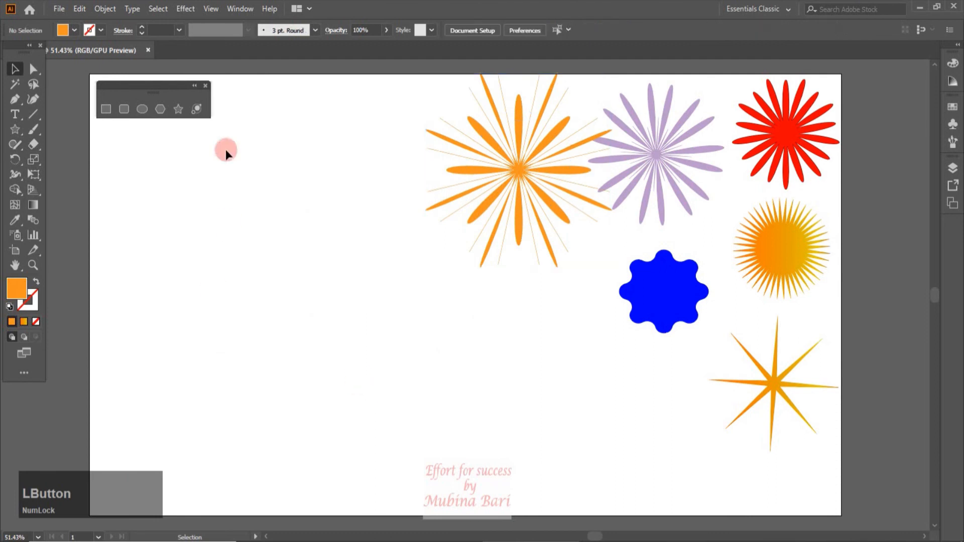
Step: Draw an orange eight-pointed star about 511 px wide in the empty artboard area and round all its corners to about 9 px
click(180, 109)
drag(258, 254, 329, 329)
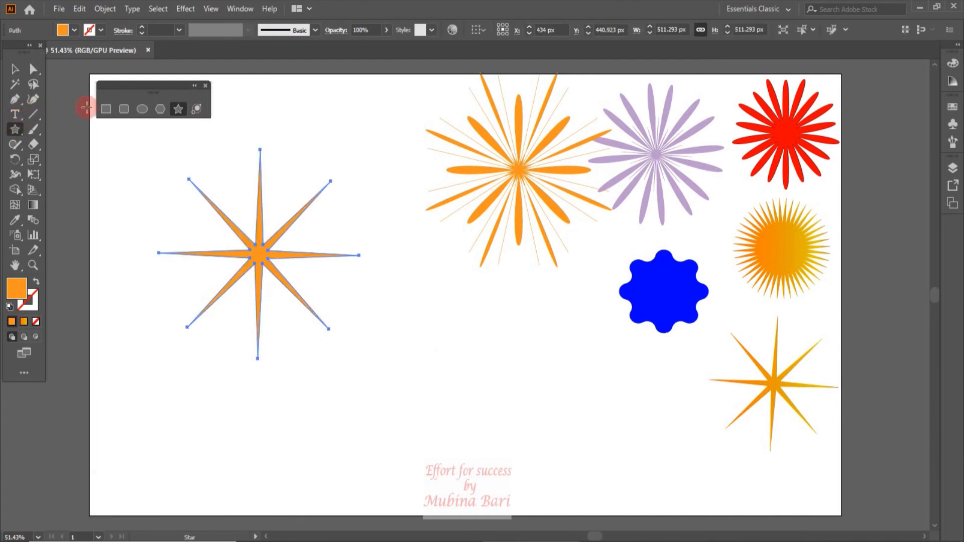
click(34, 69)
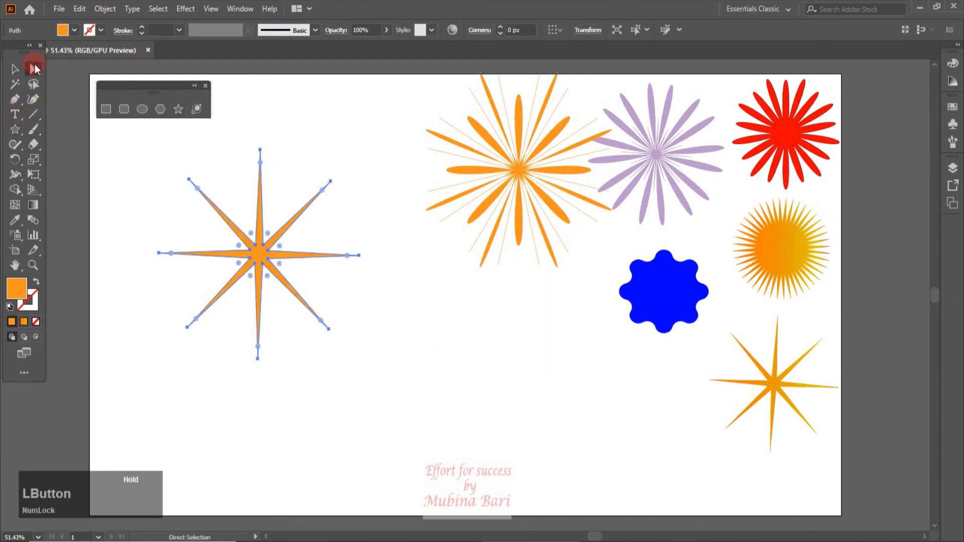
click(267, 234)
drag(268, 234, 400, 260)
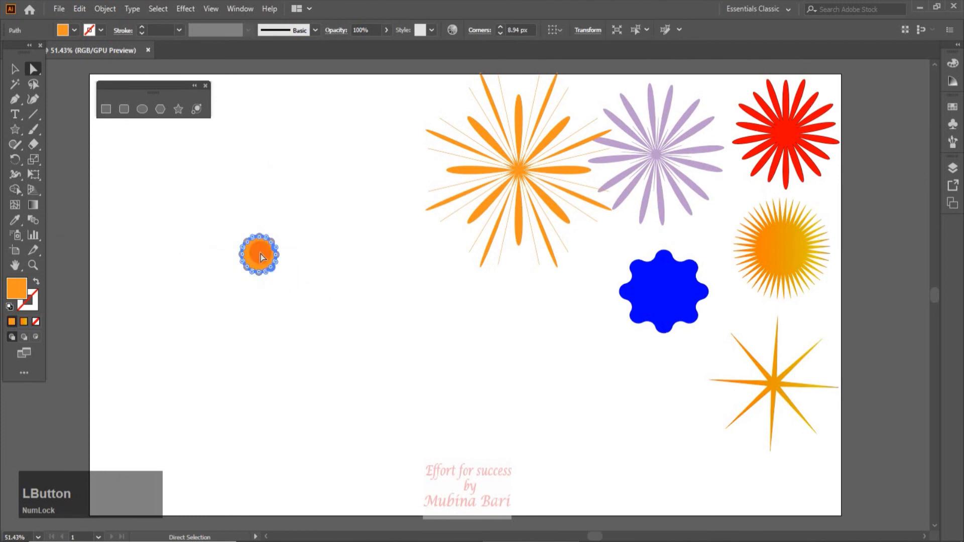
Step: Enlarge the small rounded orange shape proportionally to about 347 px wide and reposition it in the empty artboard area
click(15, 70)
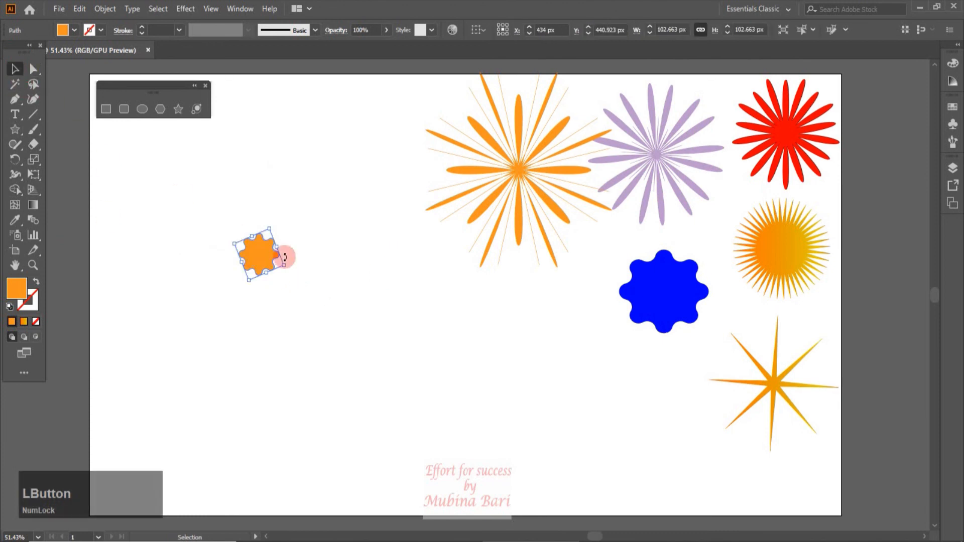
drag(283, 265, 409, 343)
drag(345, 290, 299, 271)
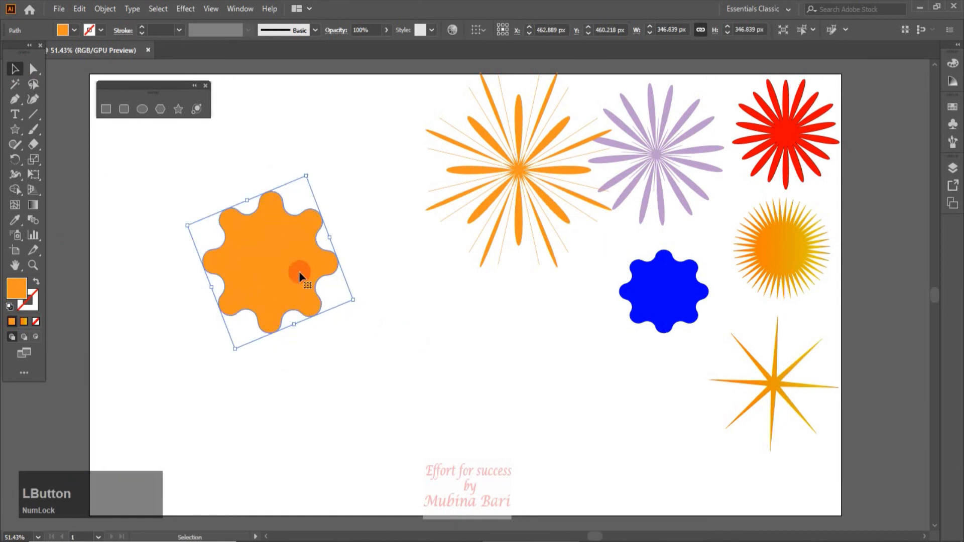
Step: Give the enlarged scalloped shape a teal-green stroke and set its fill to none
click(101, 29)
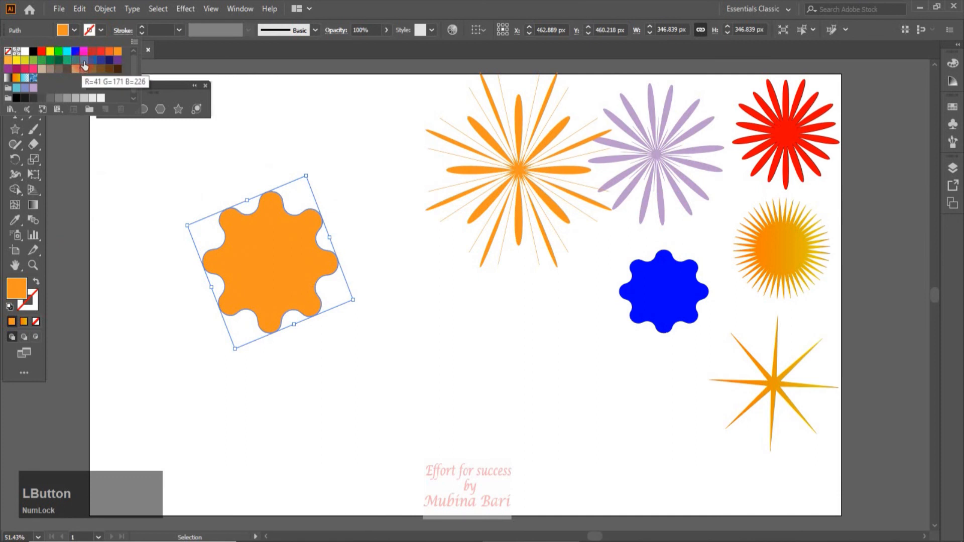
click(59, 61)
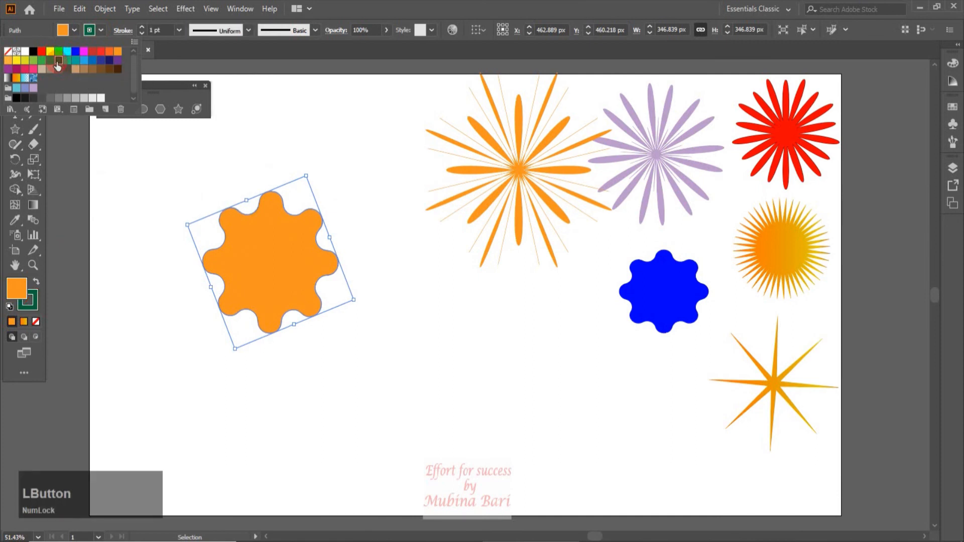
click(67, 60)
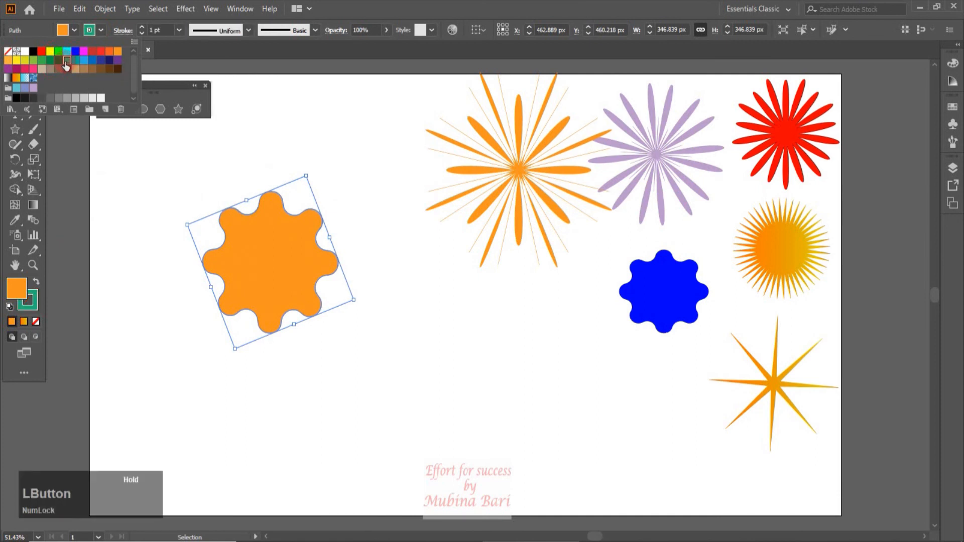
click(75, 29)
click(76, 29)
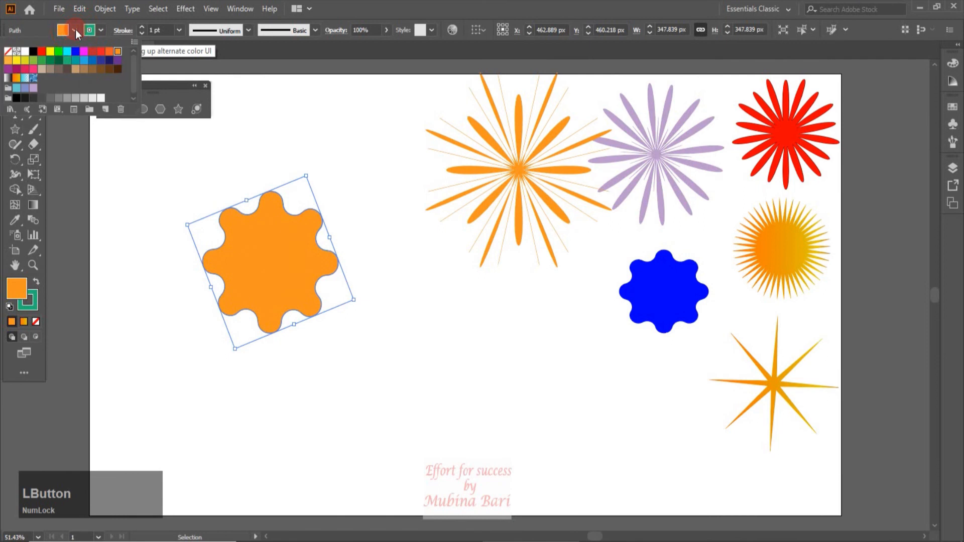
click(9, 52)
Step: Set the scalloped outline's stroke weight to 4 pt
click(182, 32)
click(178, 30)
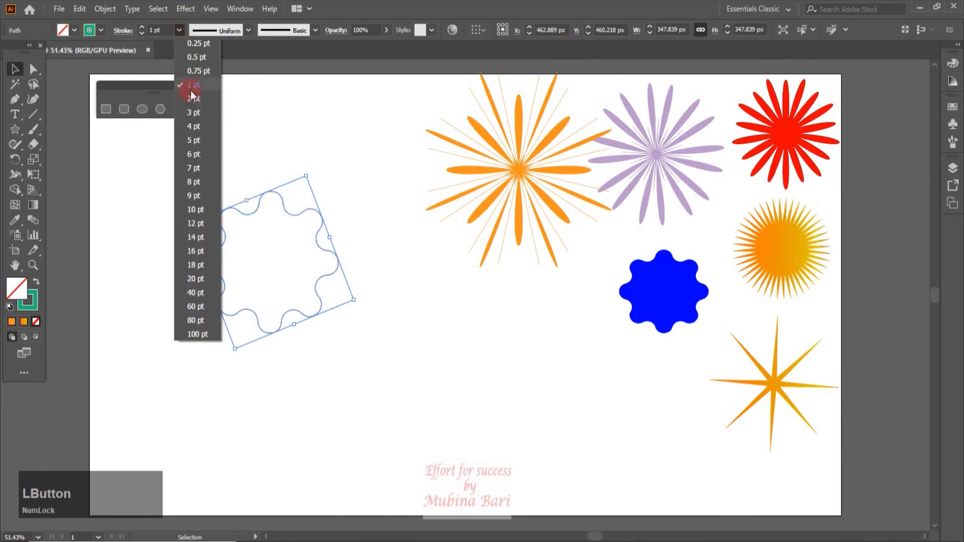
click(193, 126)
click(384, 323)
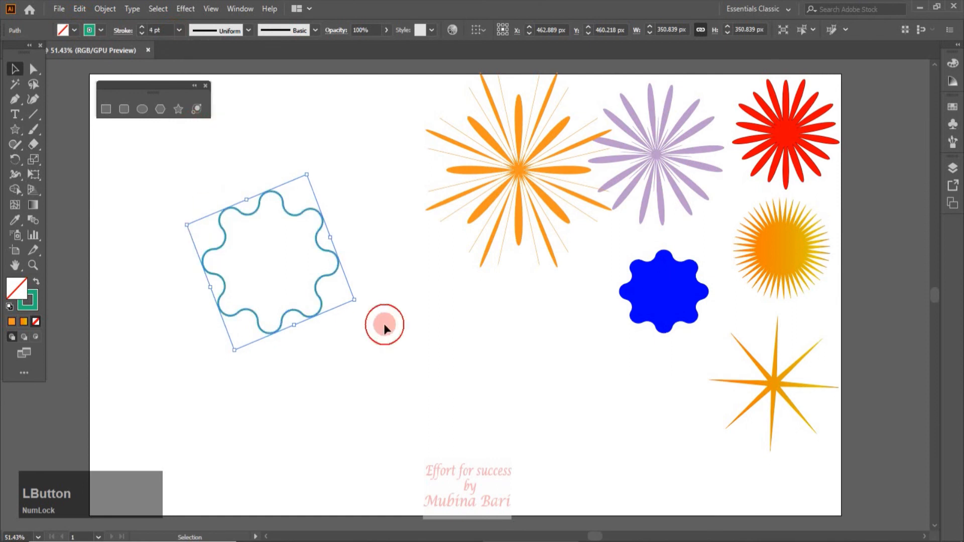
Step: Rotate a copy of the scalloped outline about its centre so the two outlines interlace into a ring of ovals, and deselect it
click(248, 315)
click(15, 159)
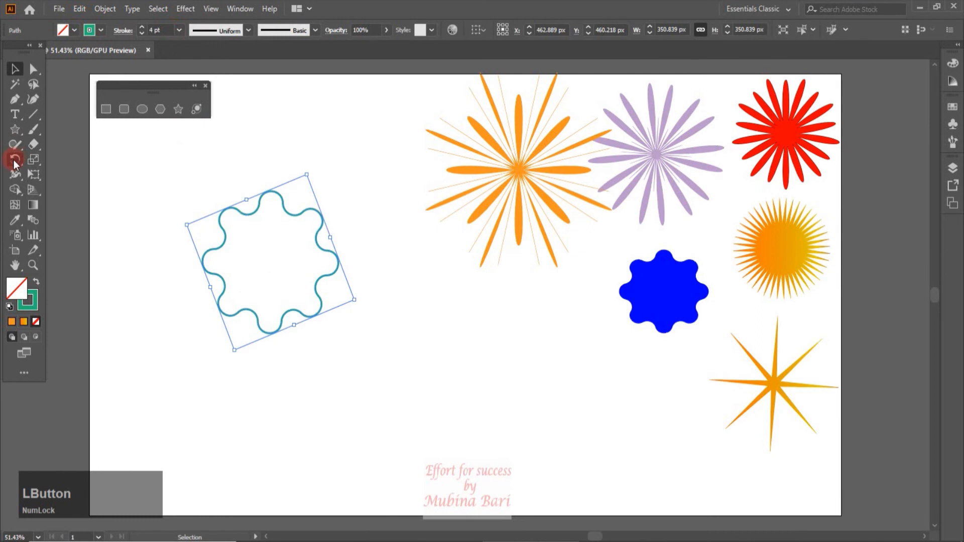
click(16, 160)
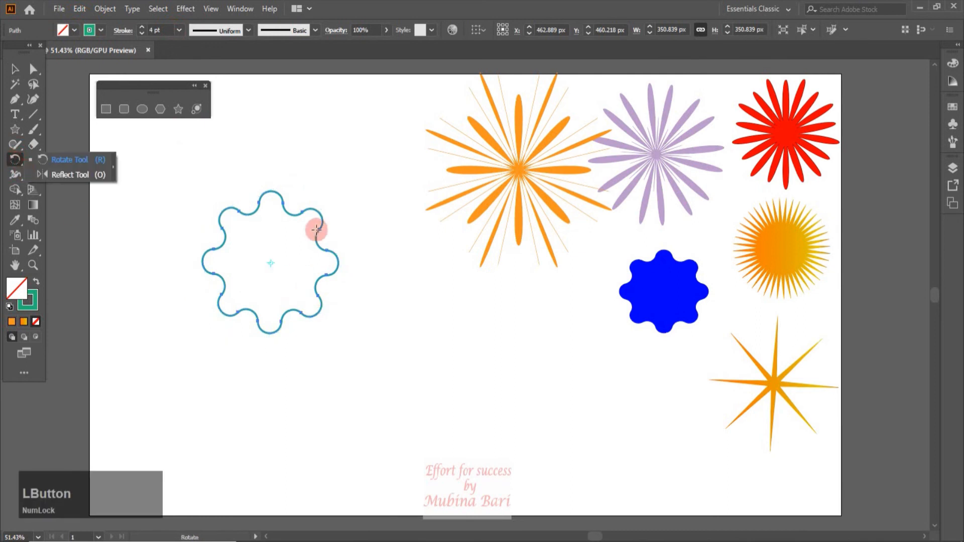
drag(321, 224, 335, 236)
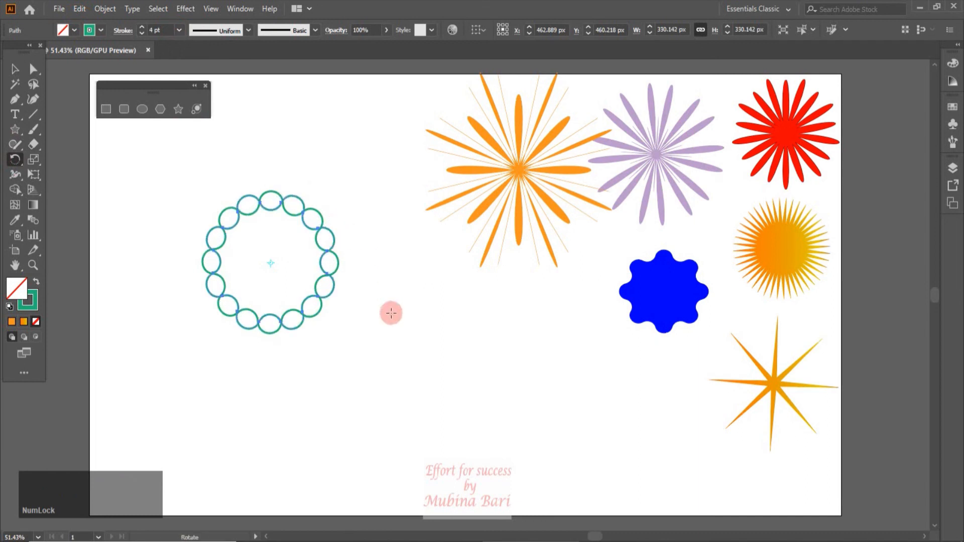
click(14, 68)
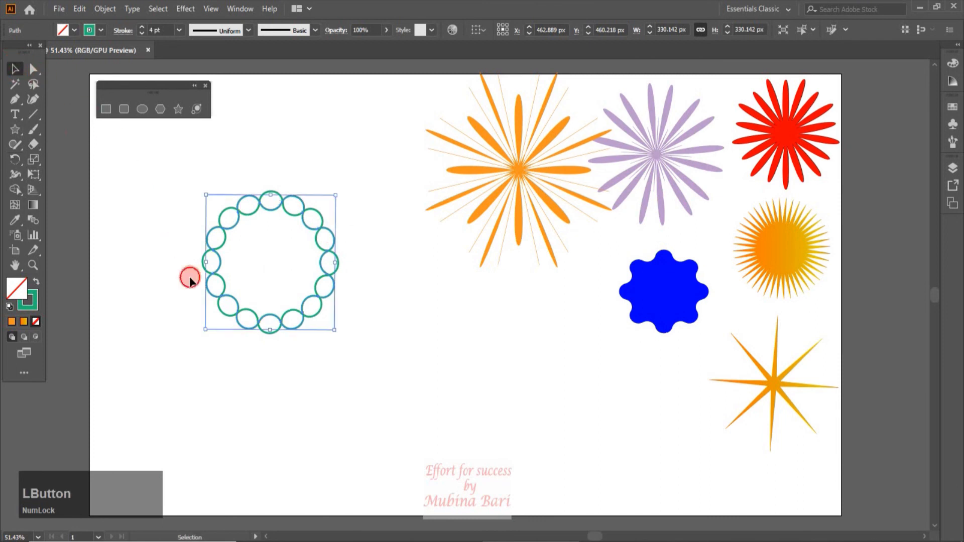
click(228, 420)
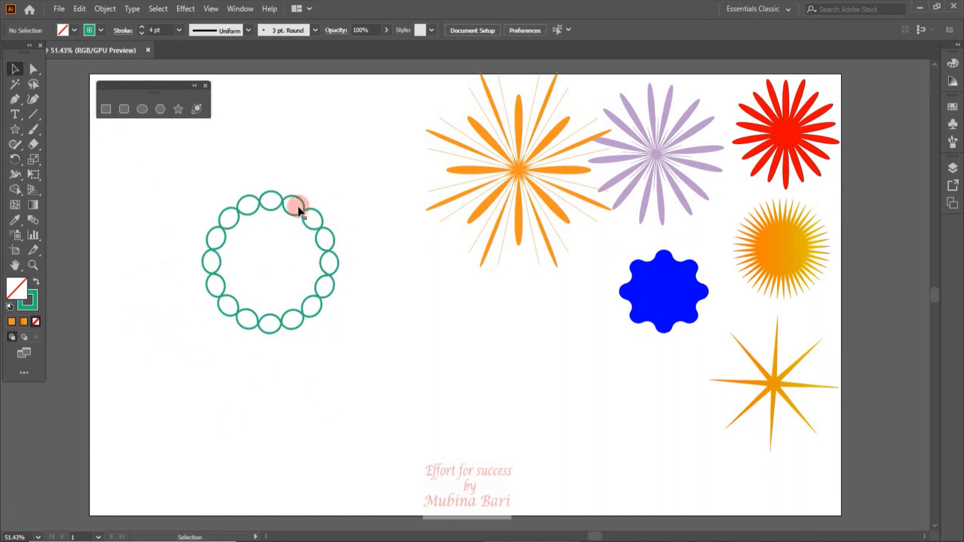